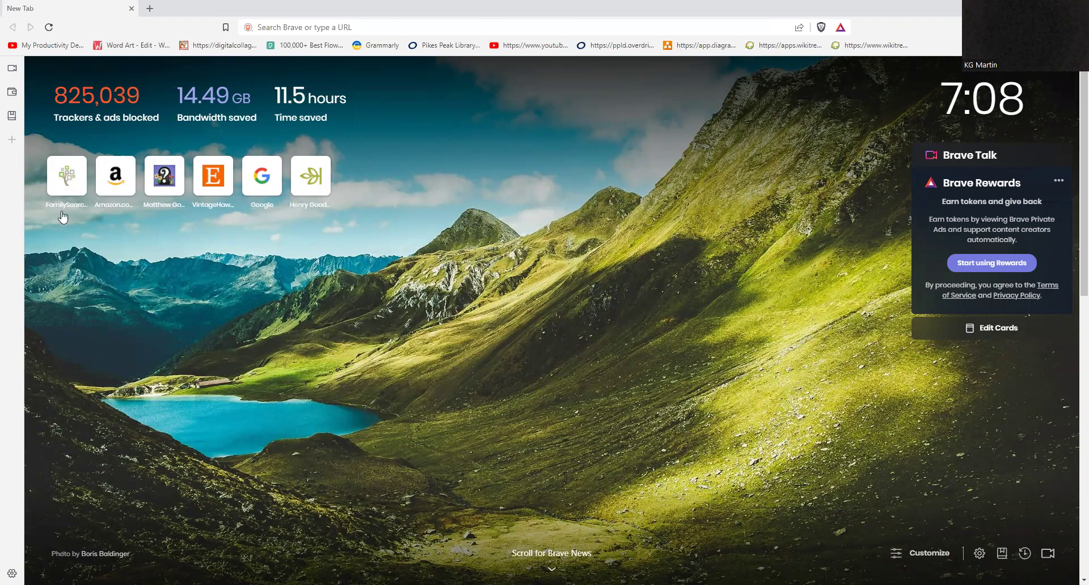
# Step: Open the FamilySearch site from its shortcut tile on Brave's new tab page
pyautogui.click(67, 185)
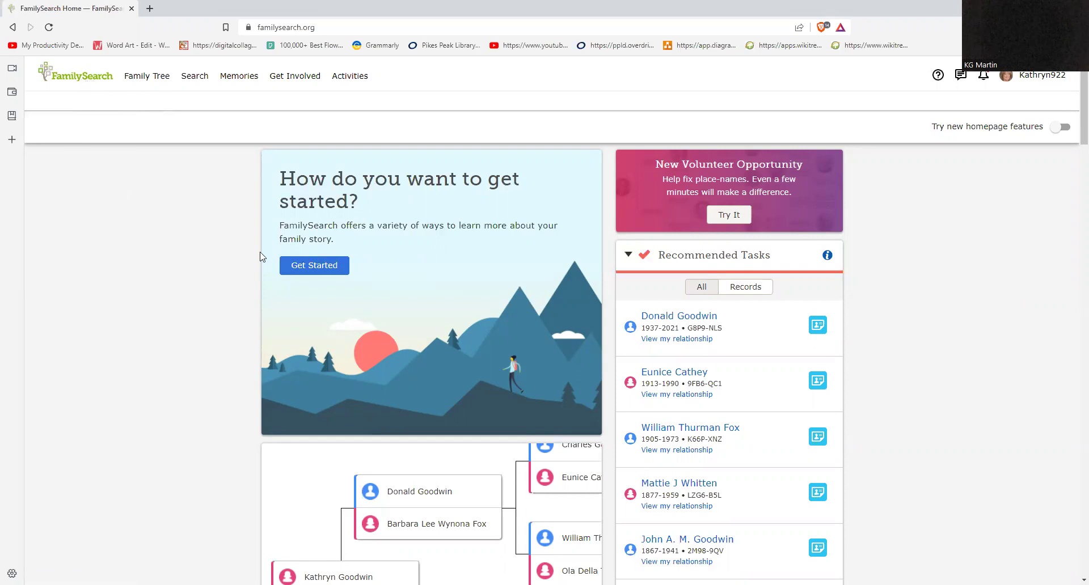
# Step: Look over the account menu, close it, and bring up the Family Tree pages menu
pyautogui.click(1037, 76)
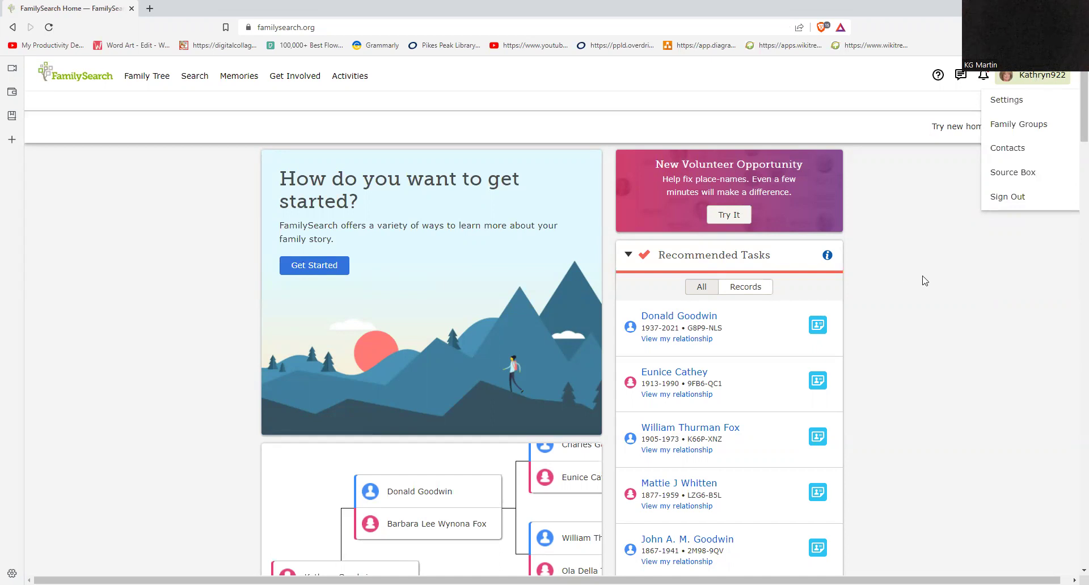
pyautogui.scroll(-1, 928, 279)
pyautogui.scroll(1, 928, 280)
pyautogui.scroll(-6, 933, 284)
pyautogui.scroll(6, 940, 289)
pyautogui.click(950, 292)
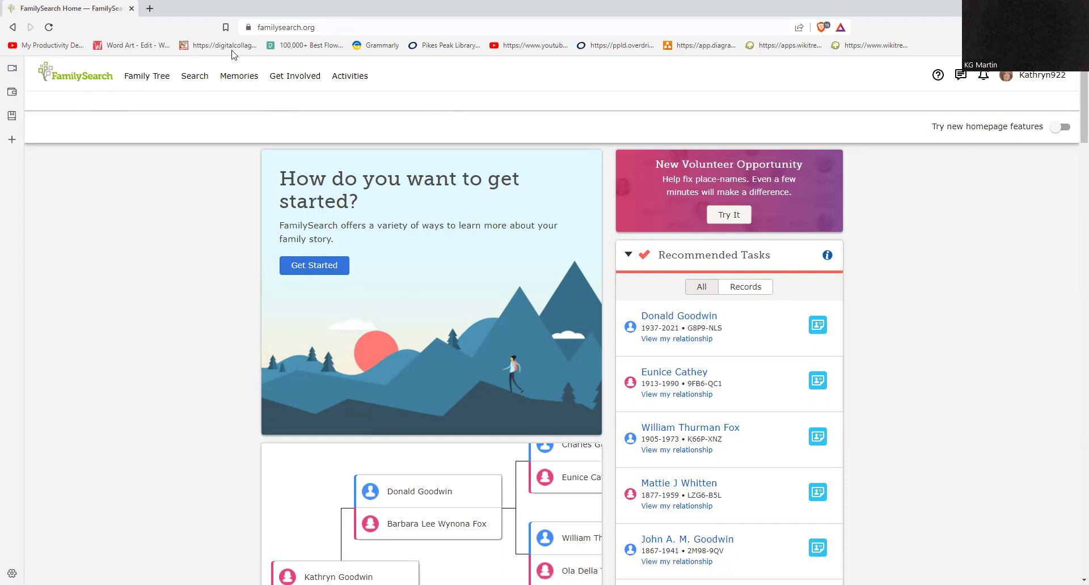
pyautogui.click(154, 80)
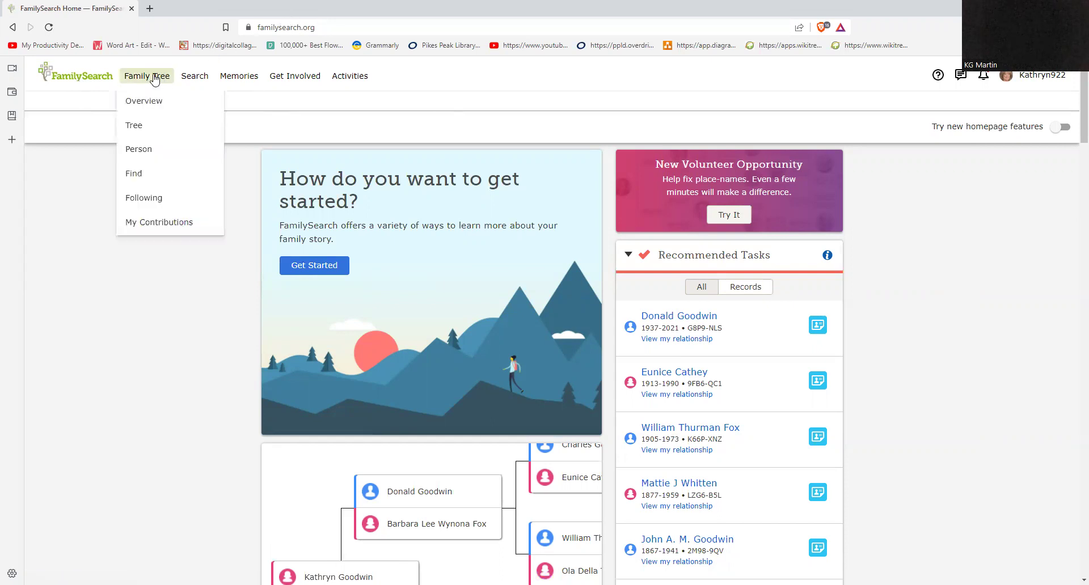
# Step: Open Family Tree > Tree in Landscape view and pan to frame the couple, parents and grandparents
pyautogui.click(141, 129)
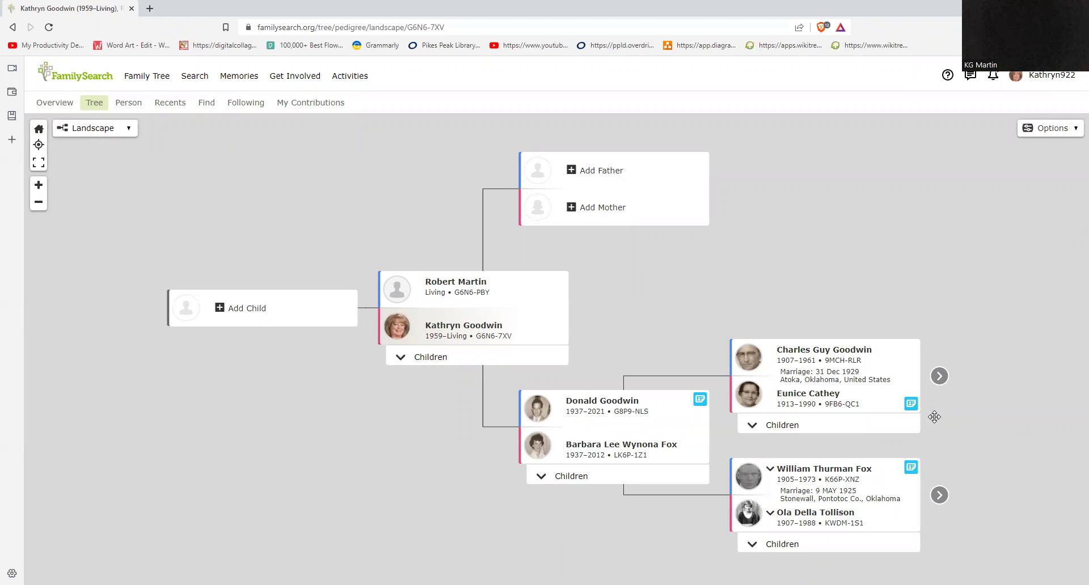
pyautogui.moveTo(799, 265); pyautogui.dragTo(753, 235)
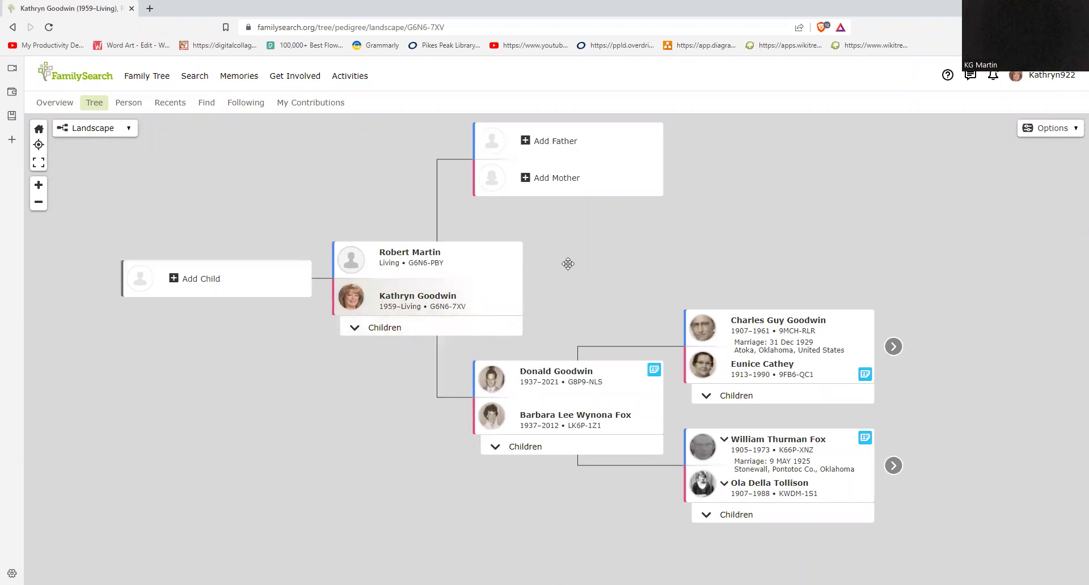
pyautogui.moveTo(566, 262); pyautogui.dragTo(530, 295)
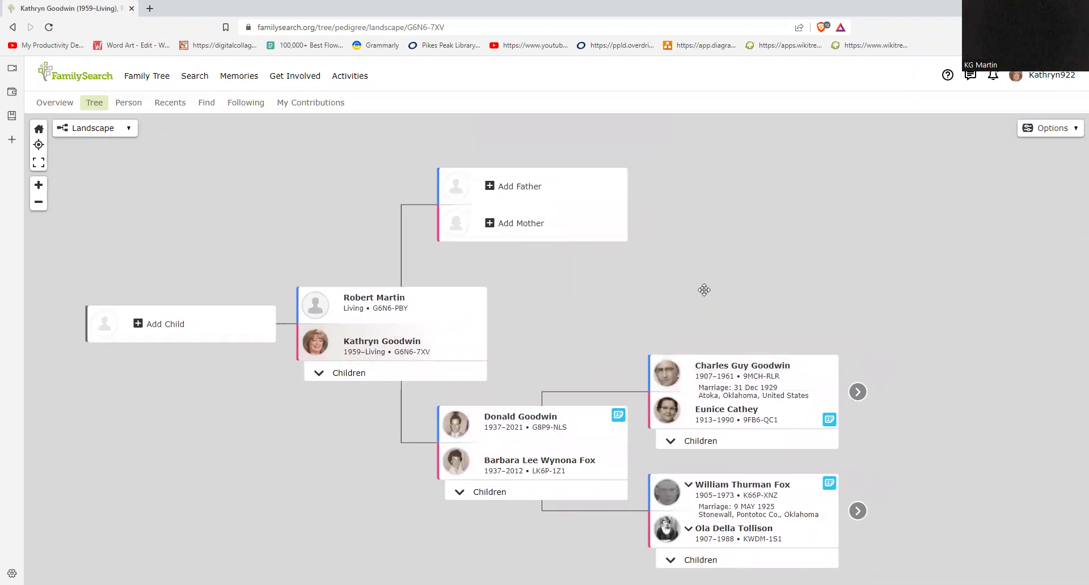
pyautogui.moveTo(658, 270); pyautogui.dragTo(456, 230)
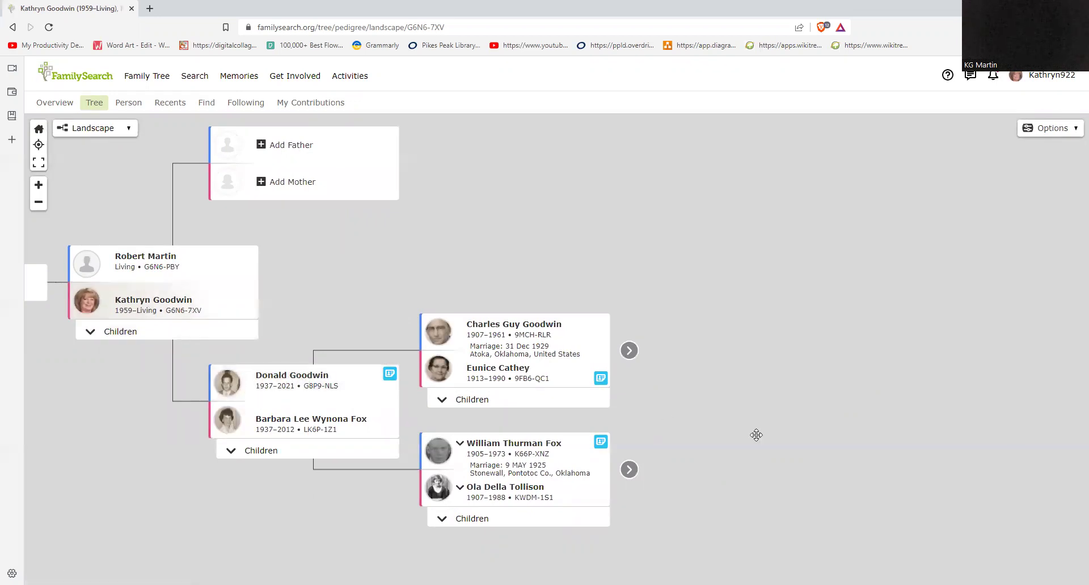
pyautogui.moveTo(734, 428); pyautogui.dragTo(695, 426)
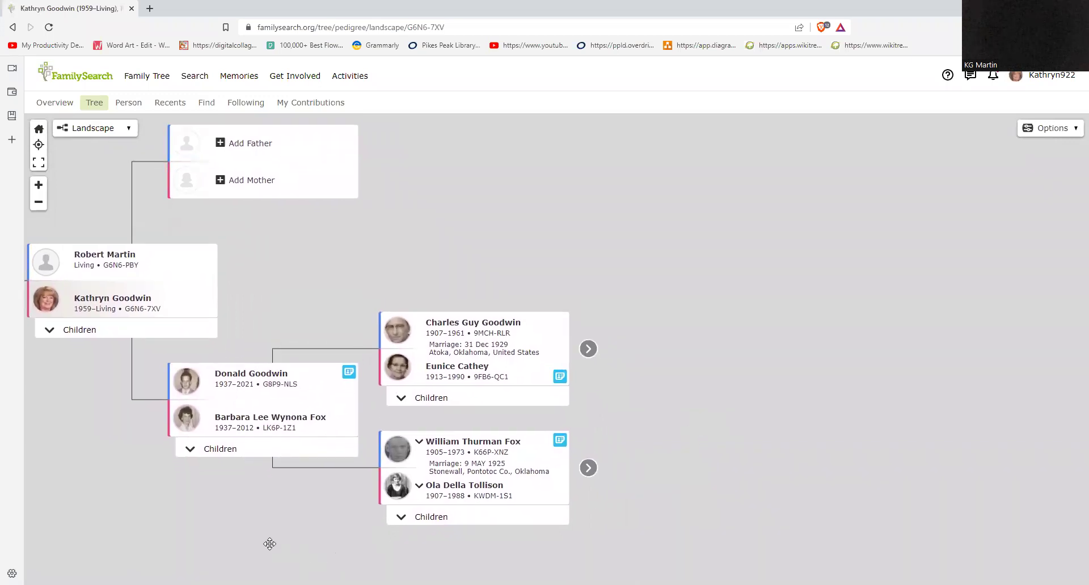
pyautogui.click(265, 380)
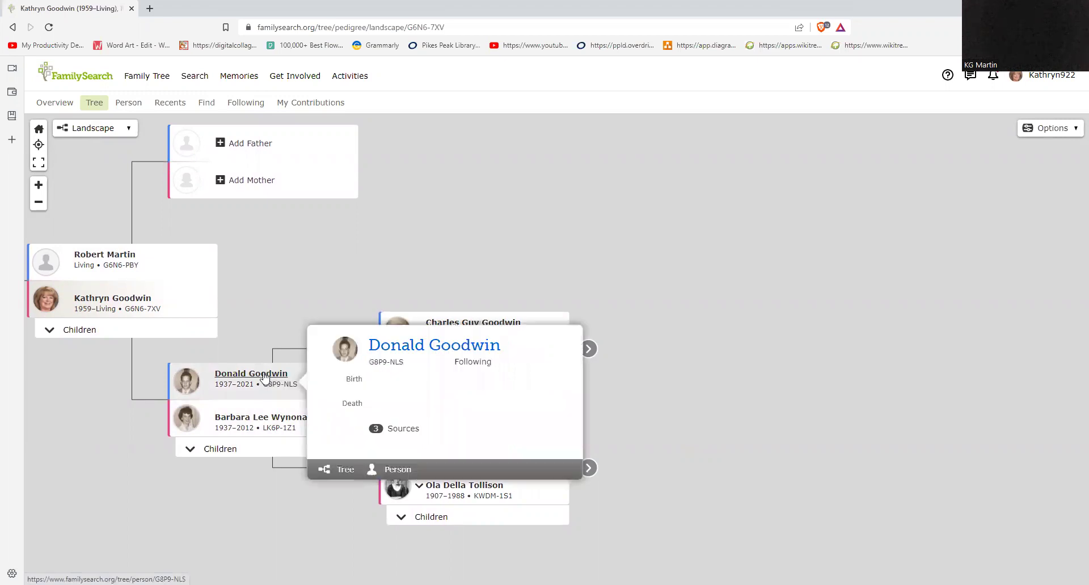
pyautogui.click(245, 420)
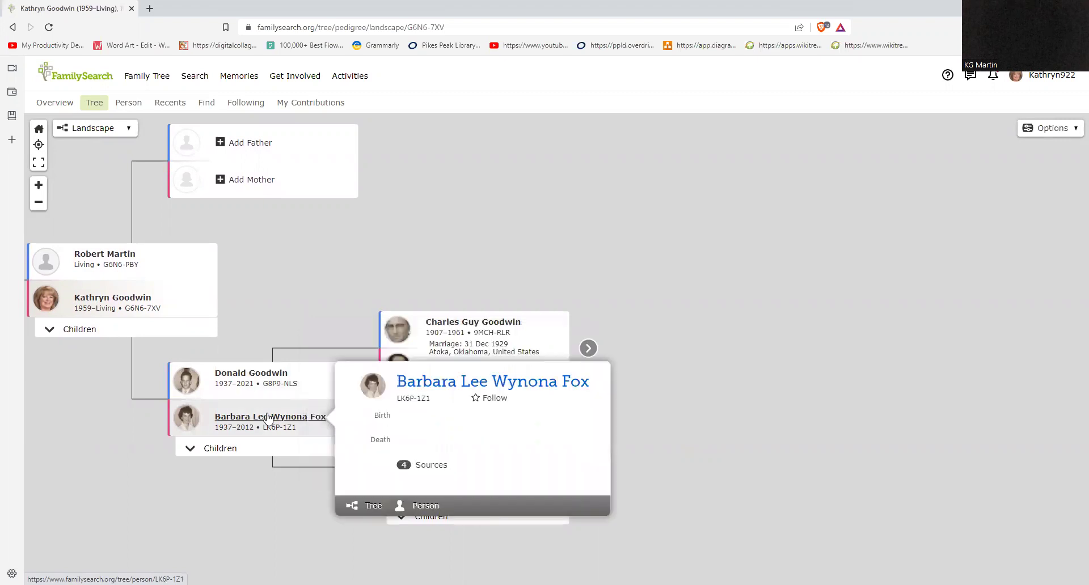
pyautogui.click(226, 450)
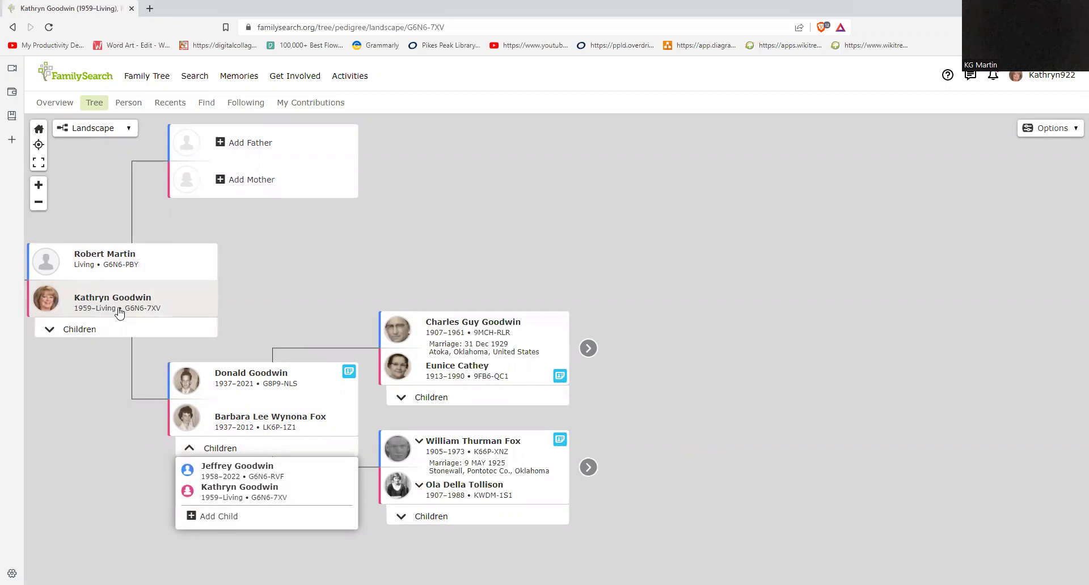
pyautogui.click(232, 471)
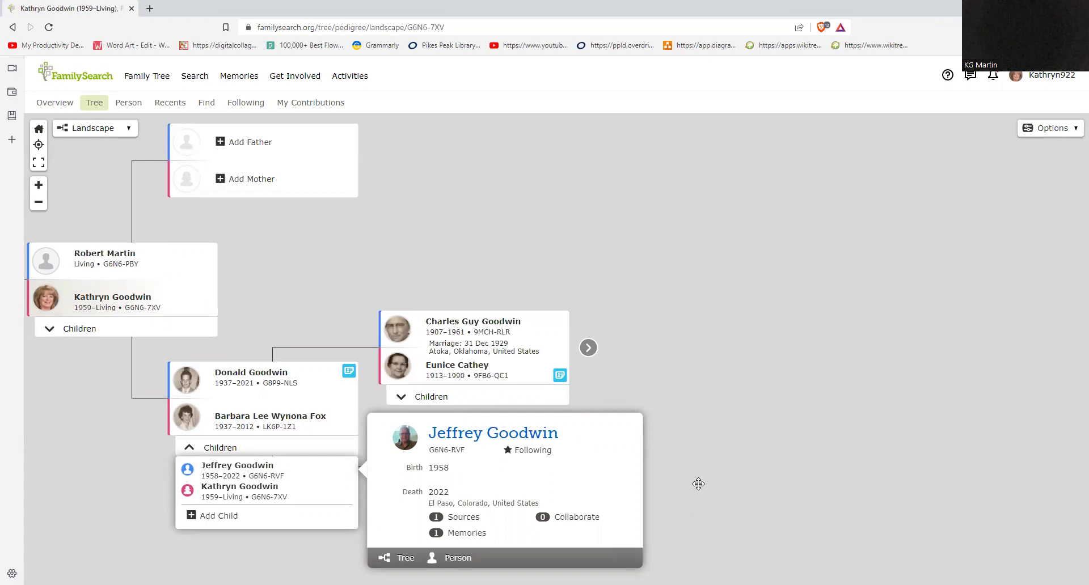
pyautogui.click(702, 476)
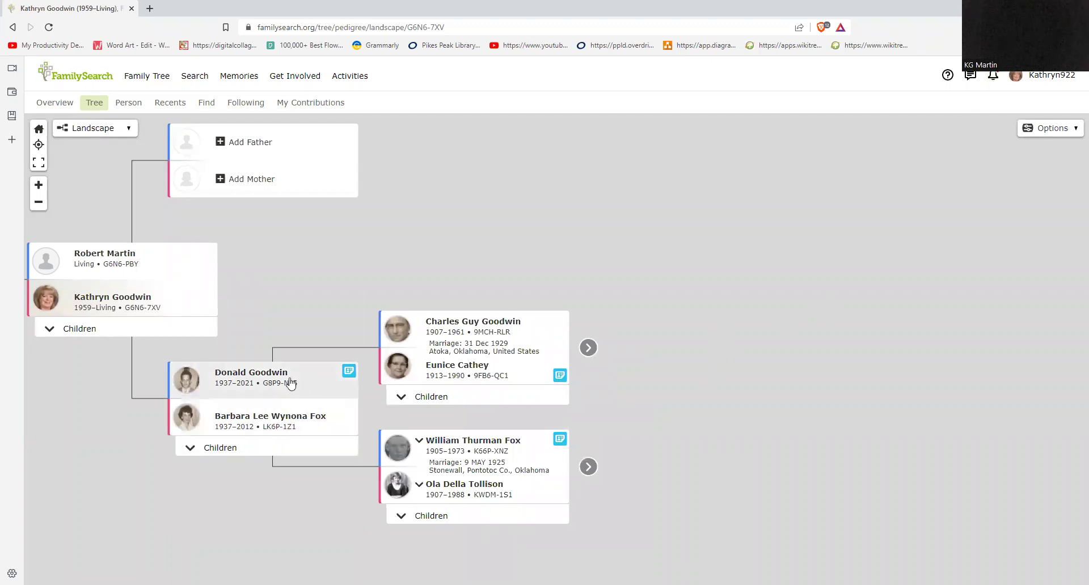
pyautogui.click(588, 466)
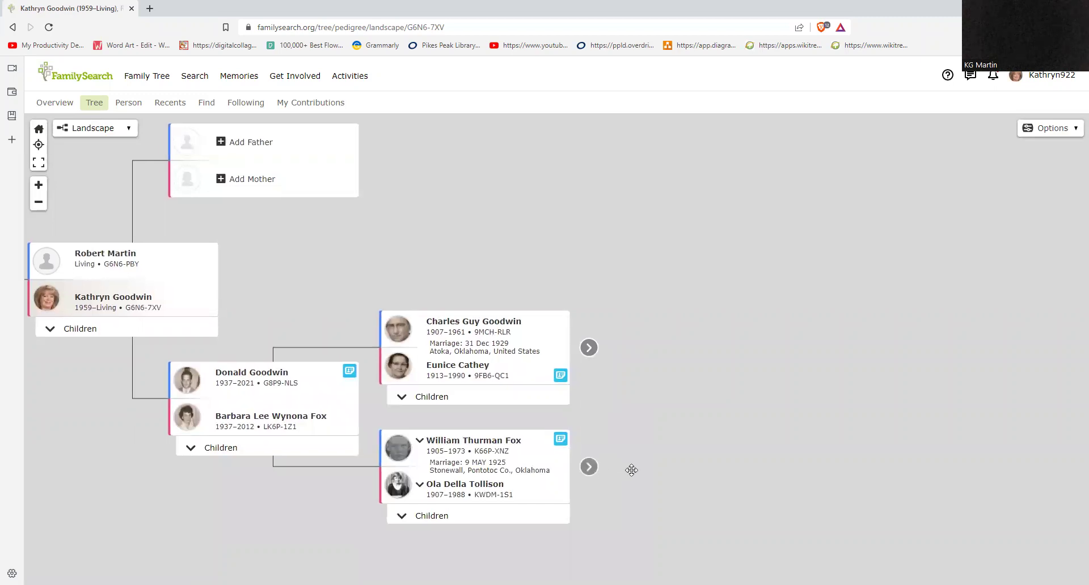
pyautogui.moveTo(612, 415); pyautogui.dragTo(482, 397)
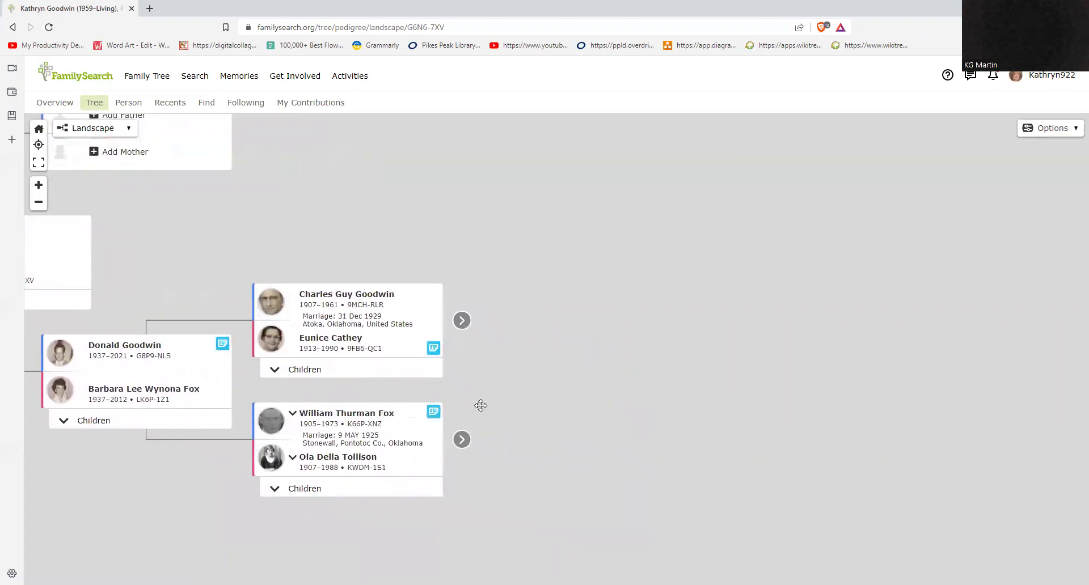
pyautogui.click(461, 440)
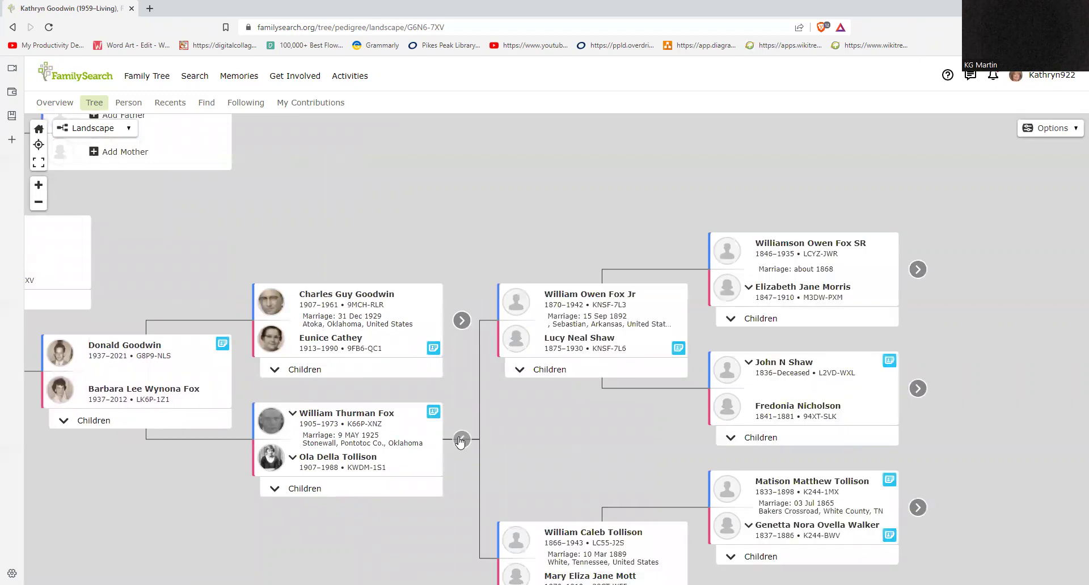
pyautogui.moveTo(556, 444); pyautogui.dragTo(536, 348)
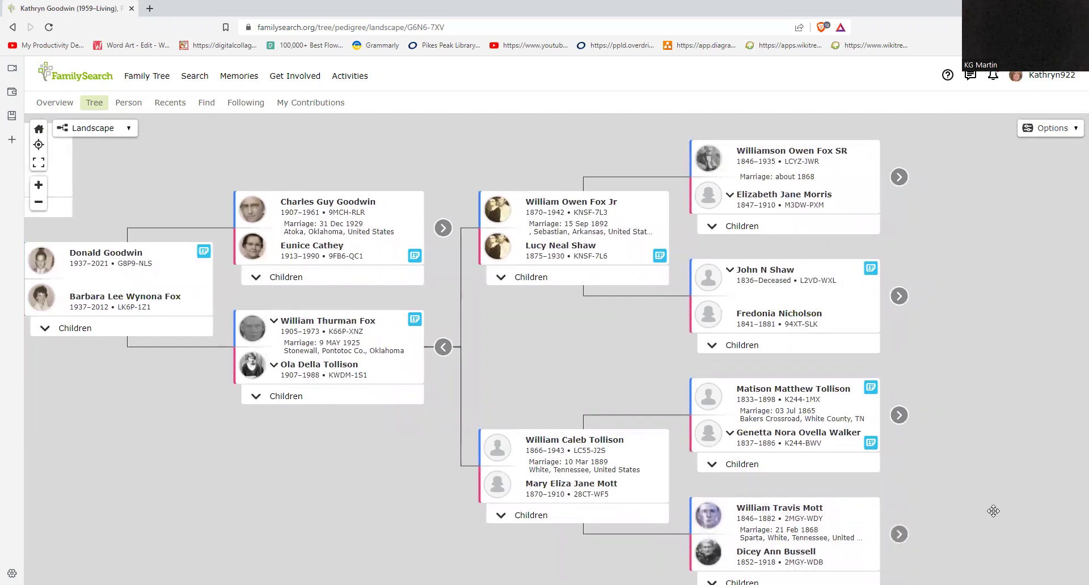
pyautogui.moveTo(529, 334); pyautogui.dragTo(624, 482)
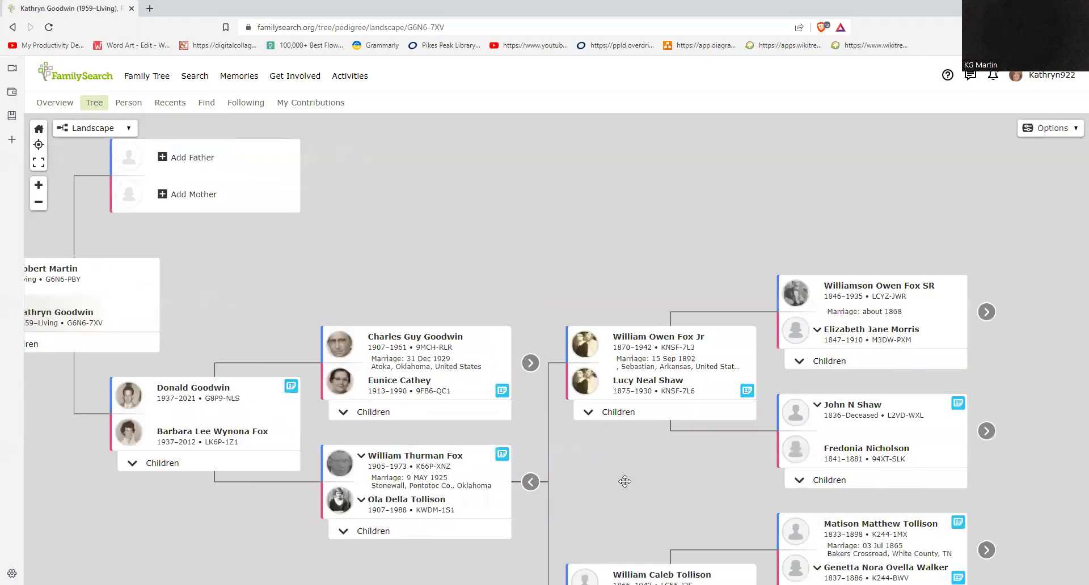
pyautogui.click(539, 379)
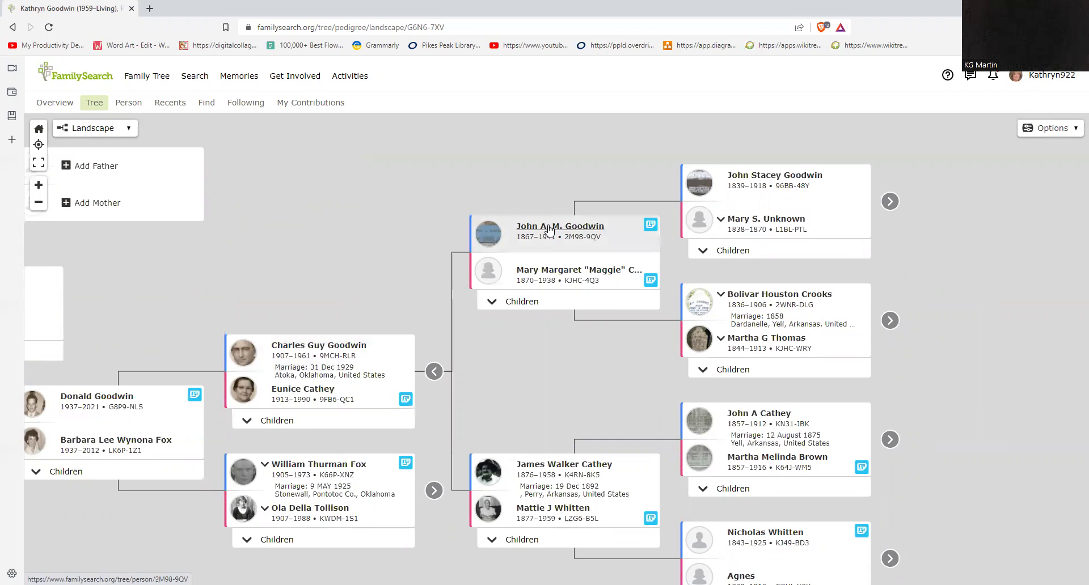
pyautogui.click(549, 228)
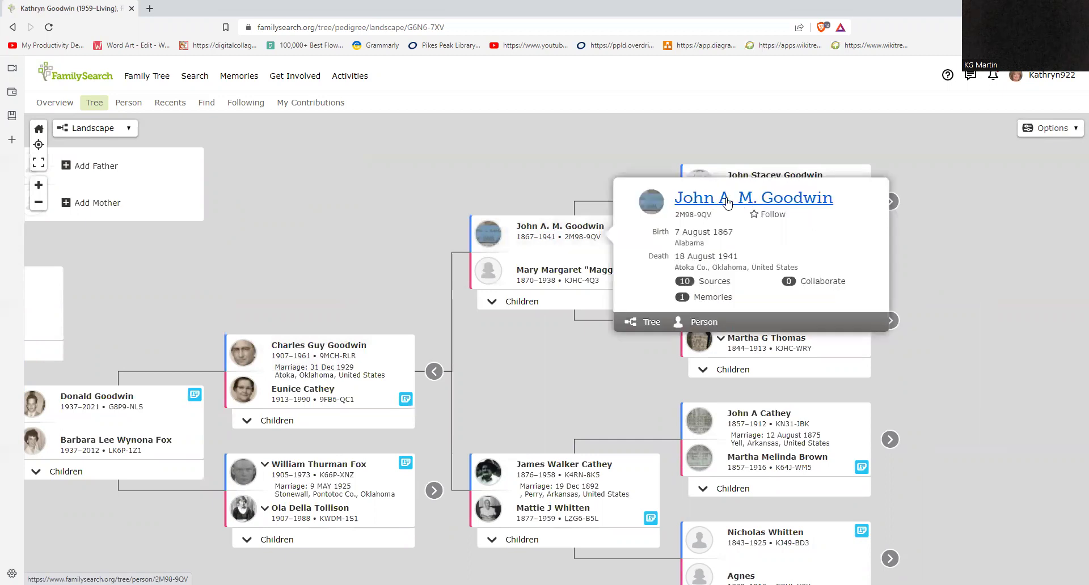
pyautogui.click(728, 202)
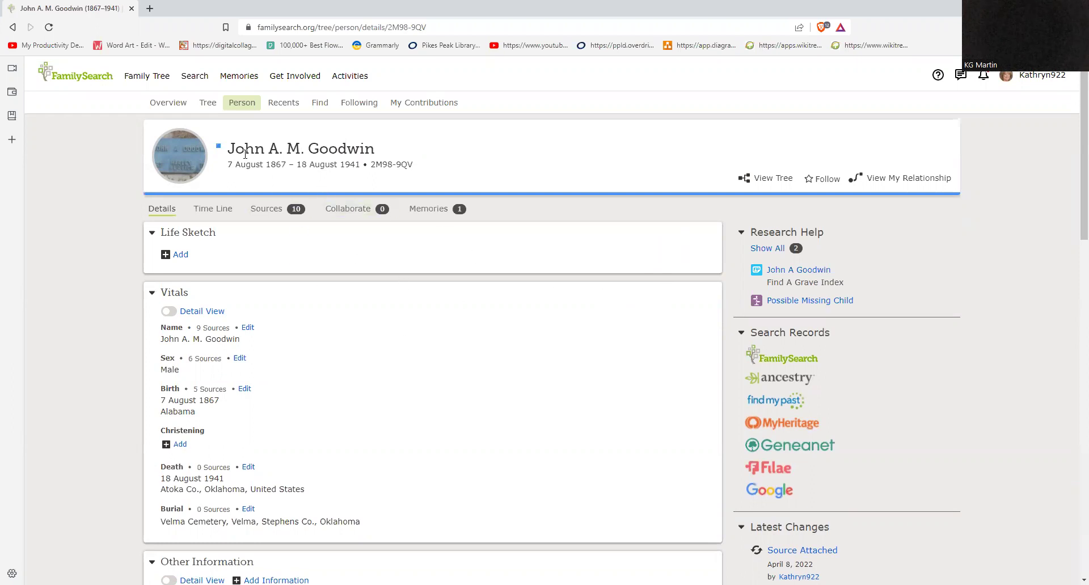
# Step: Check the portrait options, then scroll through John's Details page and Family Members
pyautogui.click(180, 157)
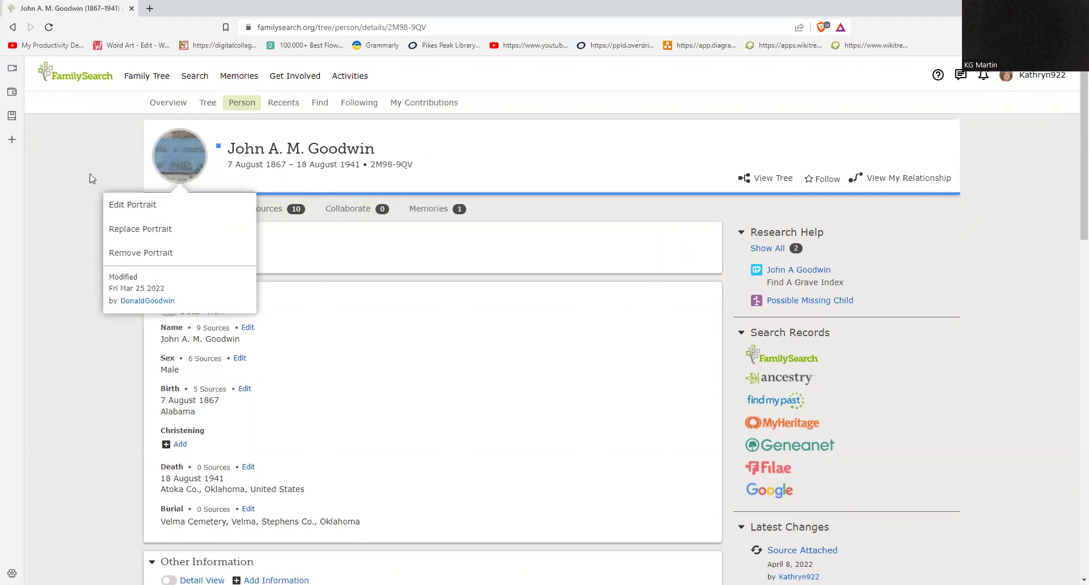
pyautogui.click(75, 163)
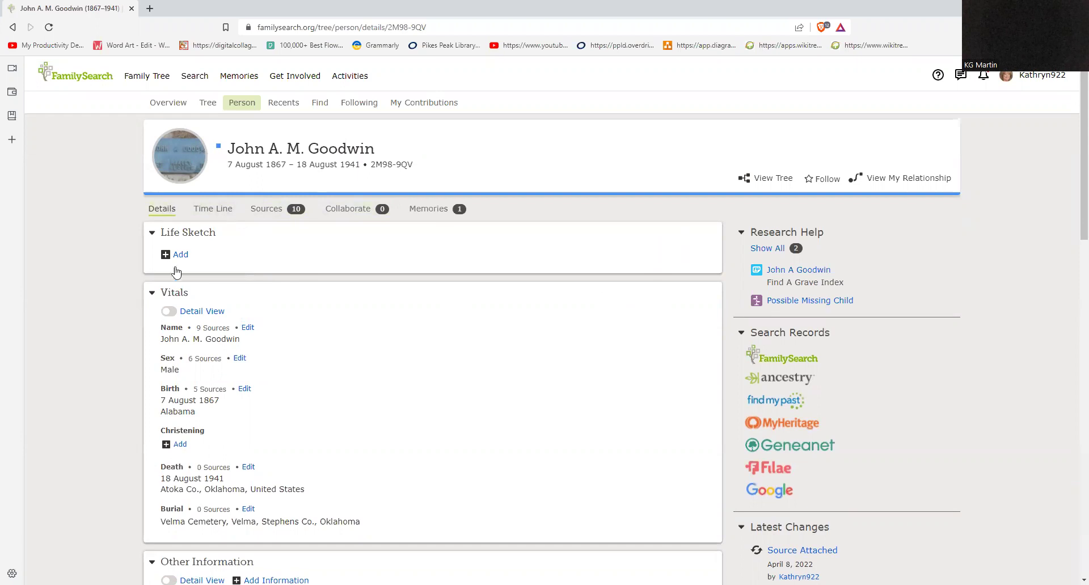
pyautogui.scroll(-1, 245, 264)
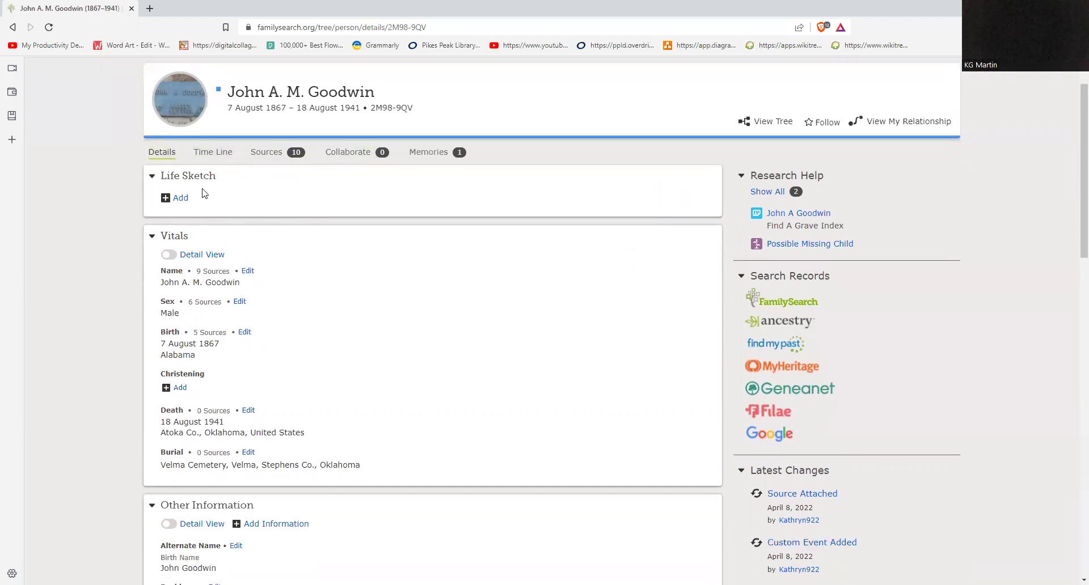
pyautogui.scroll(-4, 335, 283)
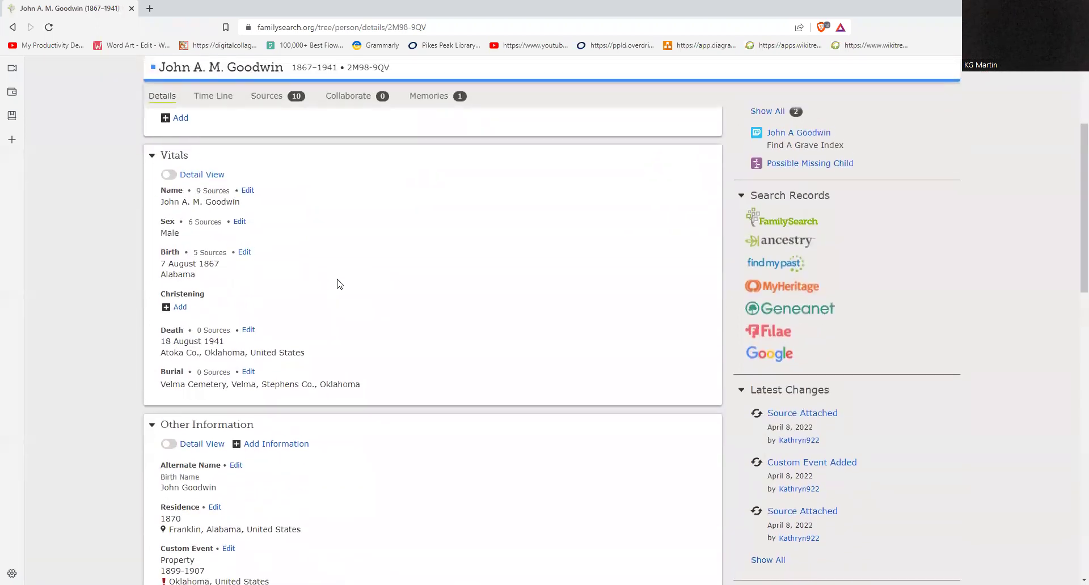
pyautogui.scroll(-1, 338, 284)
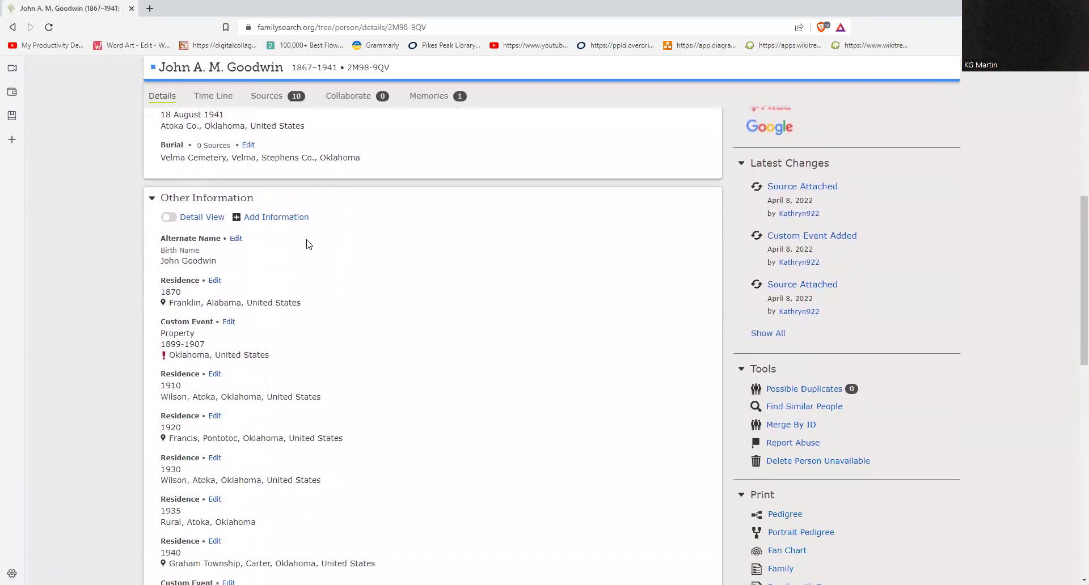
pyautogui.scroll(-2, 309, 234)
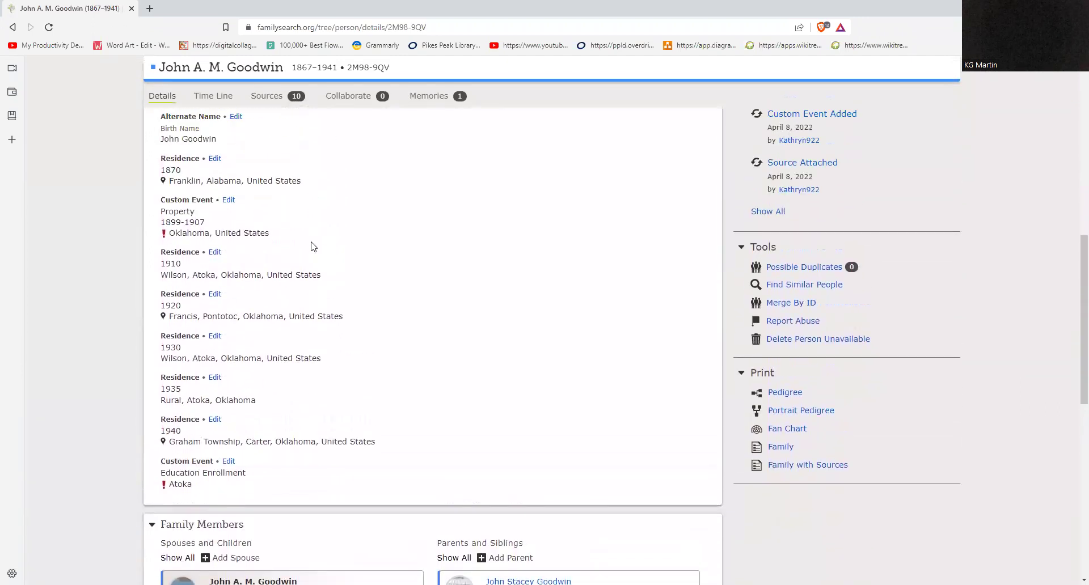
pyautogui.scroll(1, 312, 246)
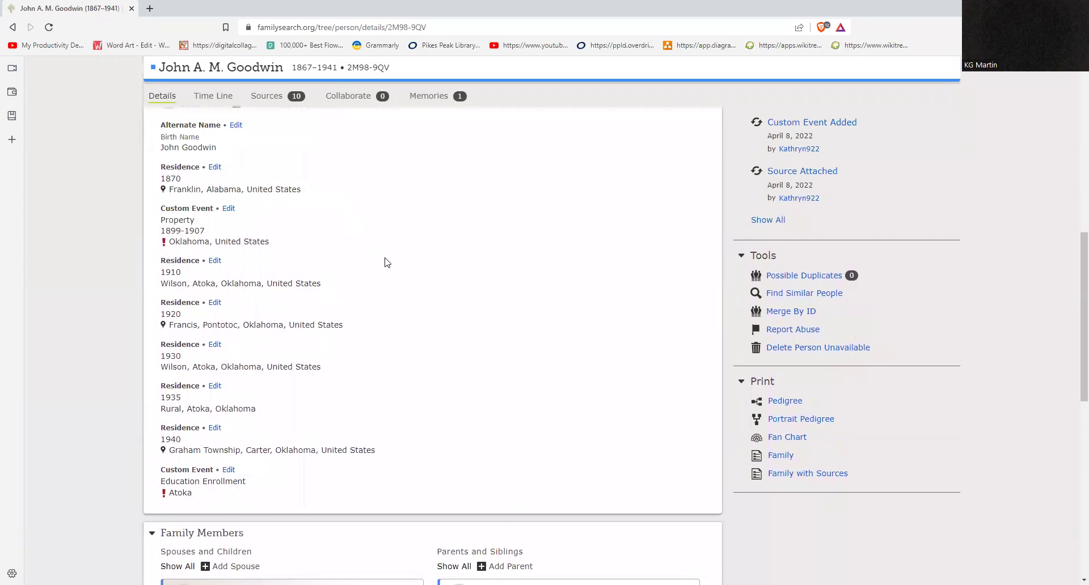
pyautogui.scroll(-1, 386, 260)
pyautogui.scroll(-4, 386, 267)
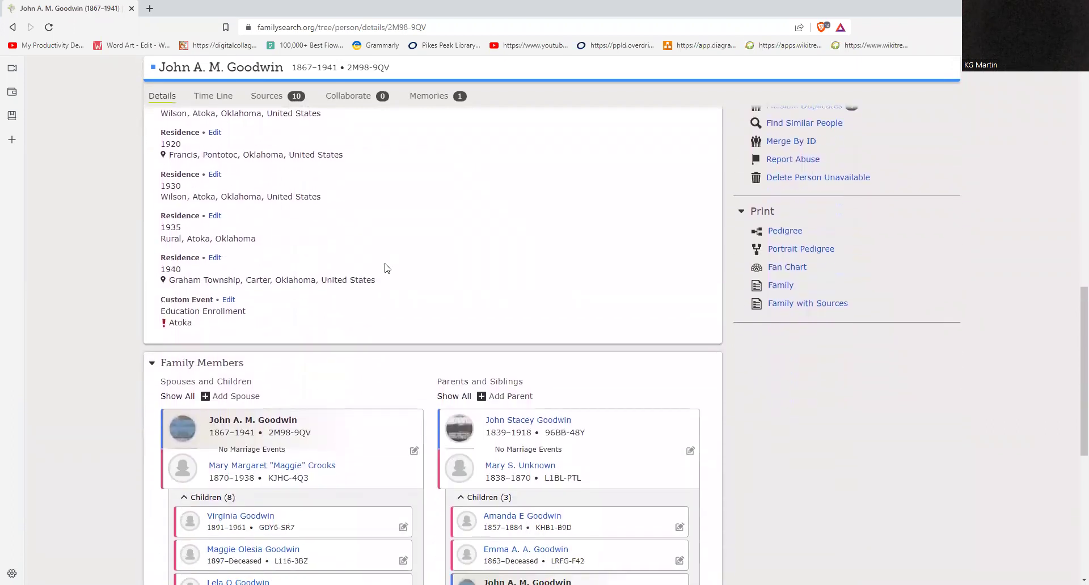
pyautogui.scroll(-1, 385, 268)
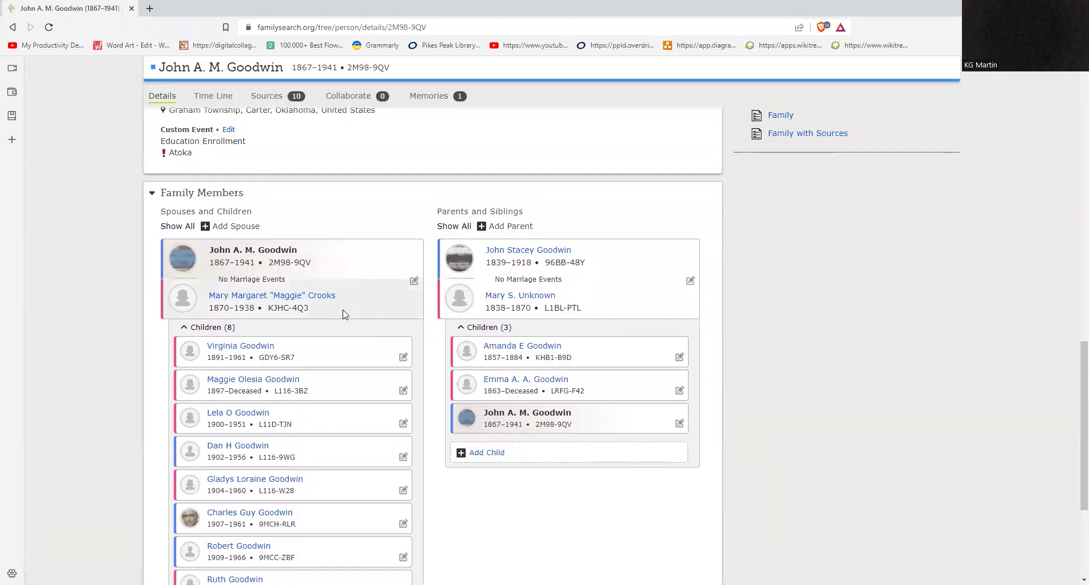
pyautogui.scroll(-2, 339, 309)
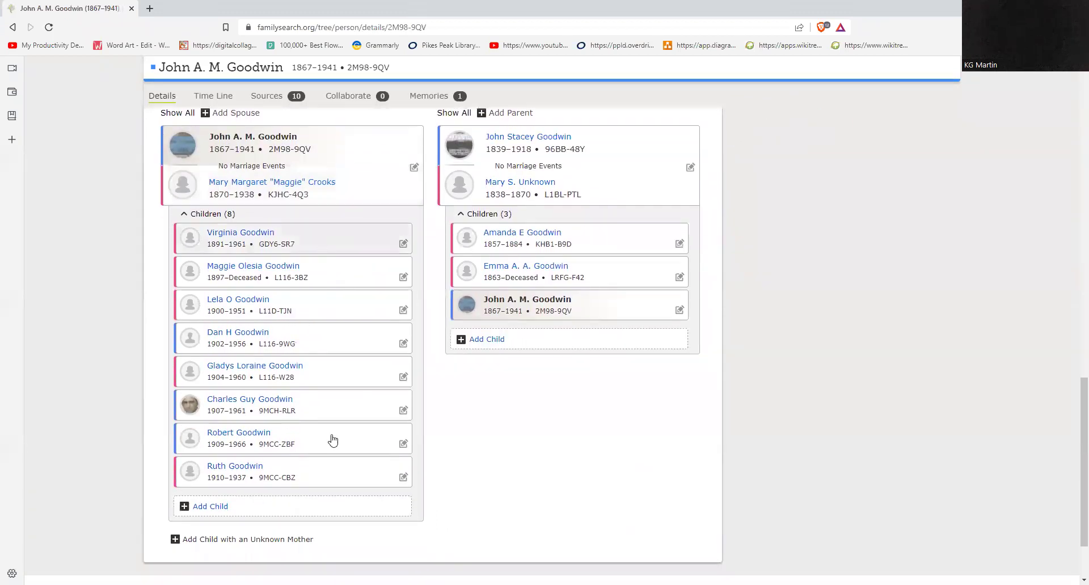
pyautogui.scroll(2, 335, 231)
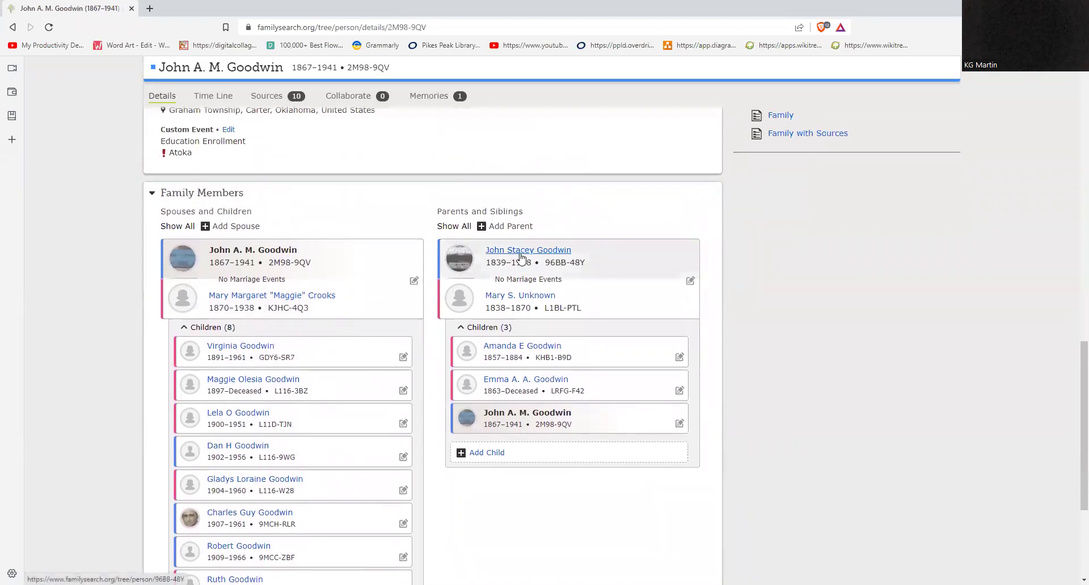
pyautogui.scroll(-1, 340, 226)
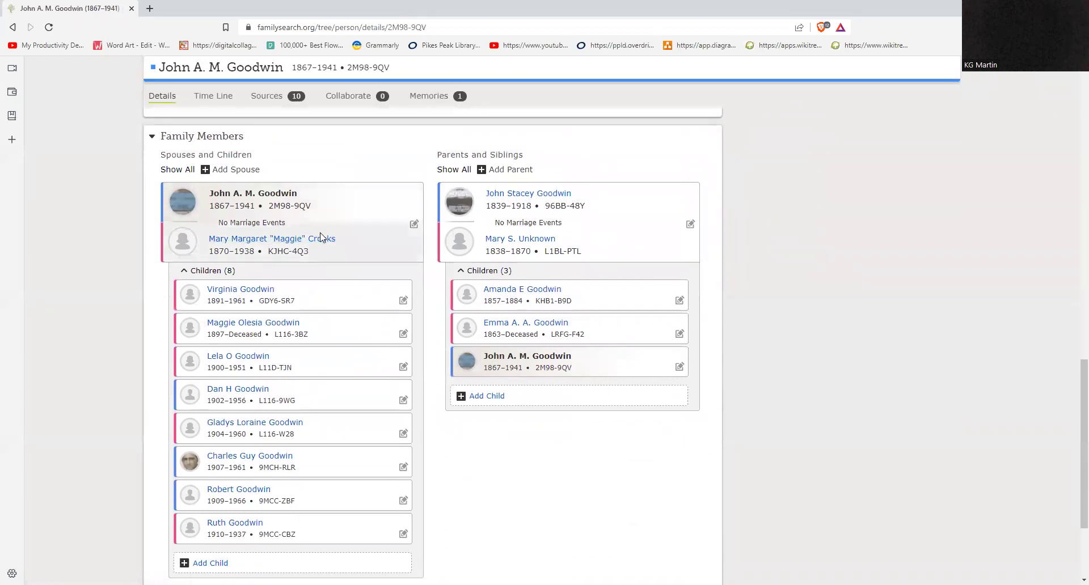
pyautogui.scroll(-3, 334, 266)
pyautogui.scroll(2, 311, 248)
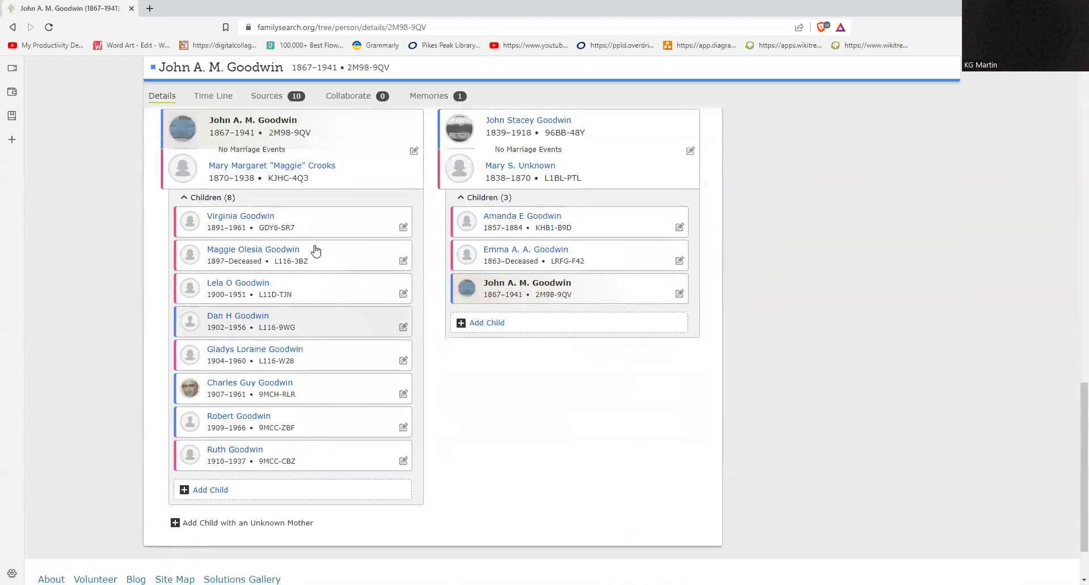
pyautogui.scroll(-2, 336, 355)
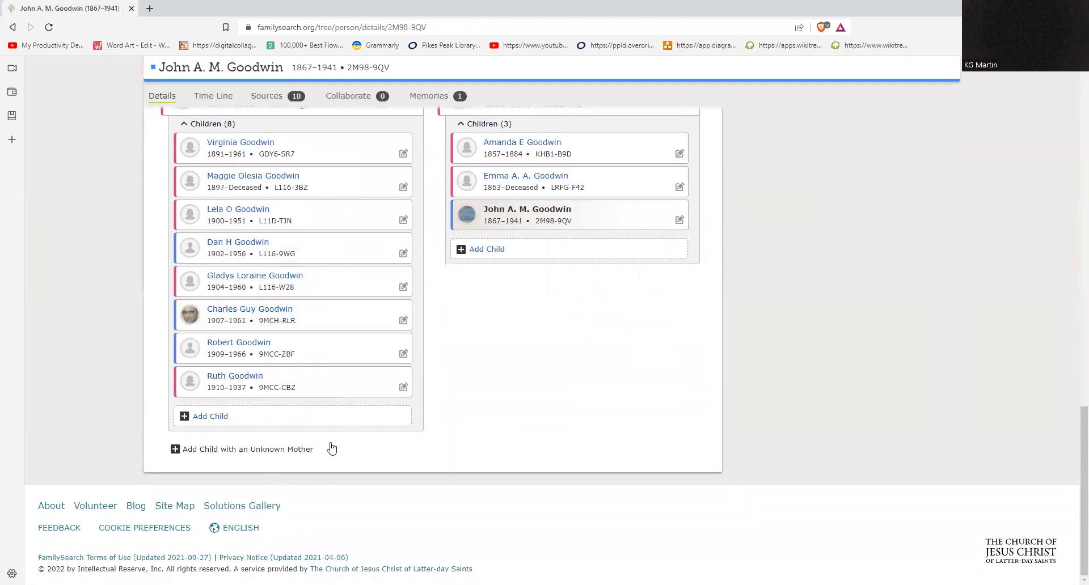
pyautogui.scroll(1, 332, 455)
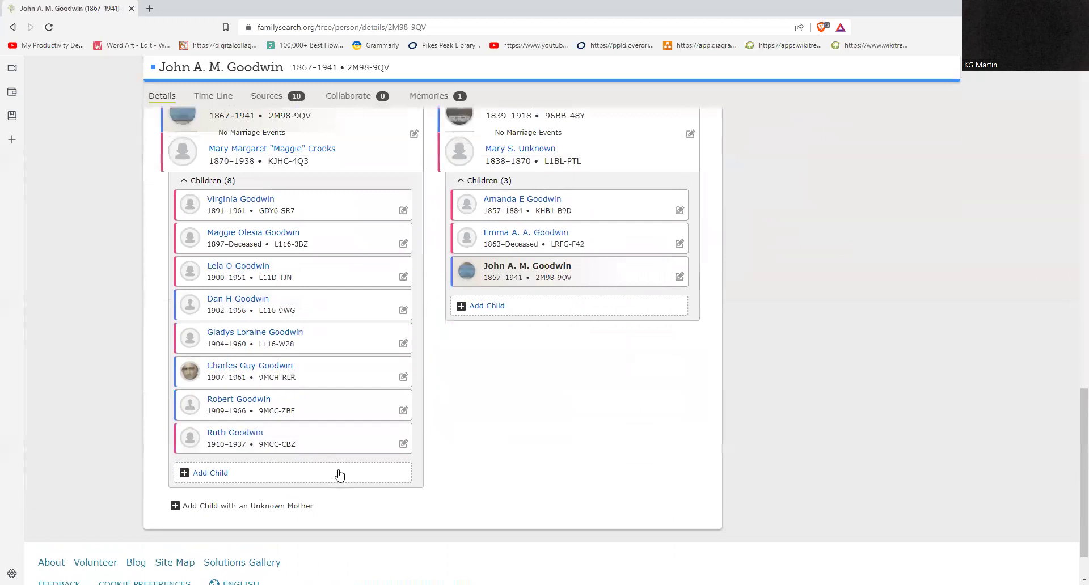
pyautogui.scroll(2, 338, 474)
pyautogui.scroll(8, 340, 479)
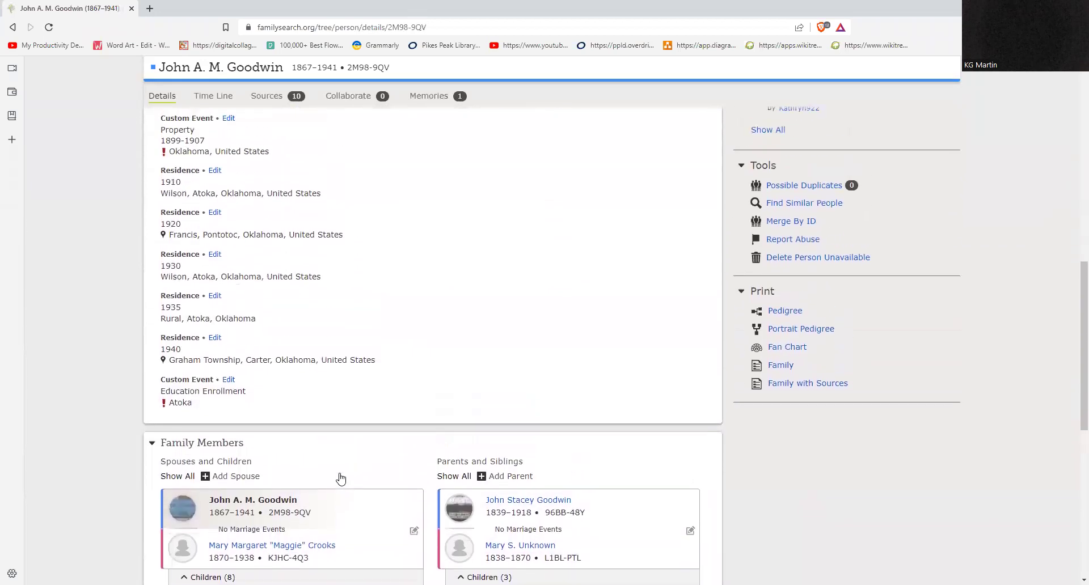
pyautogui.scroll(3, 340, 479)
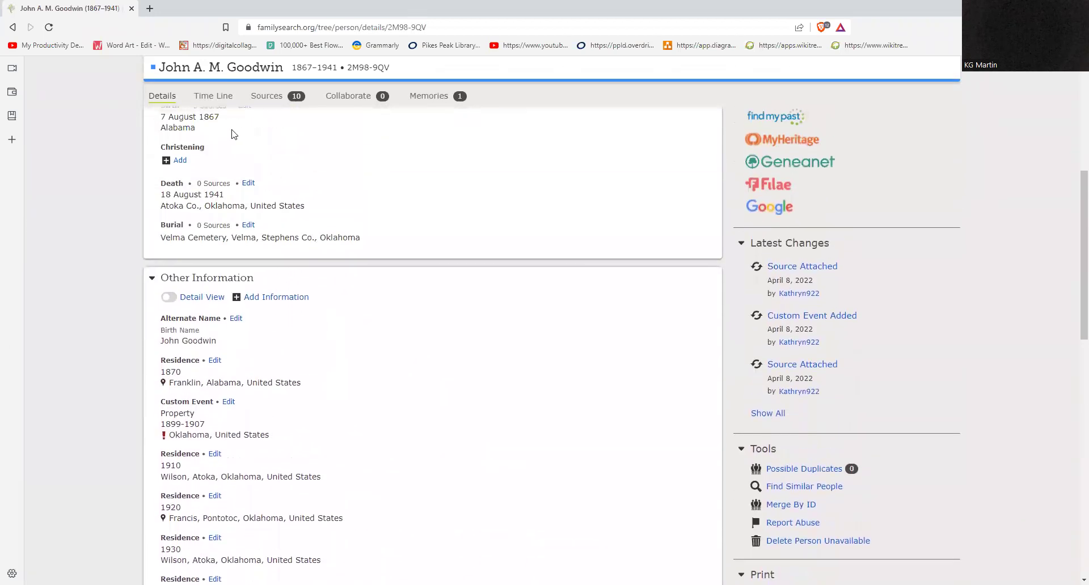
pyautogui.scroll(1, 383, 254)
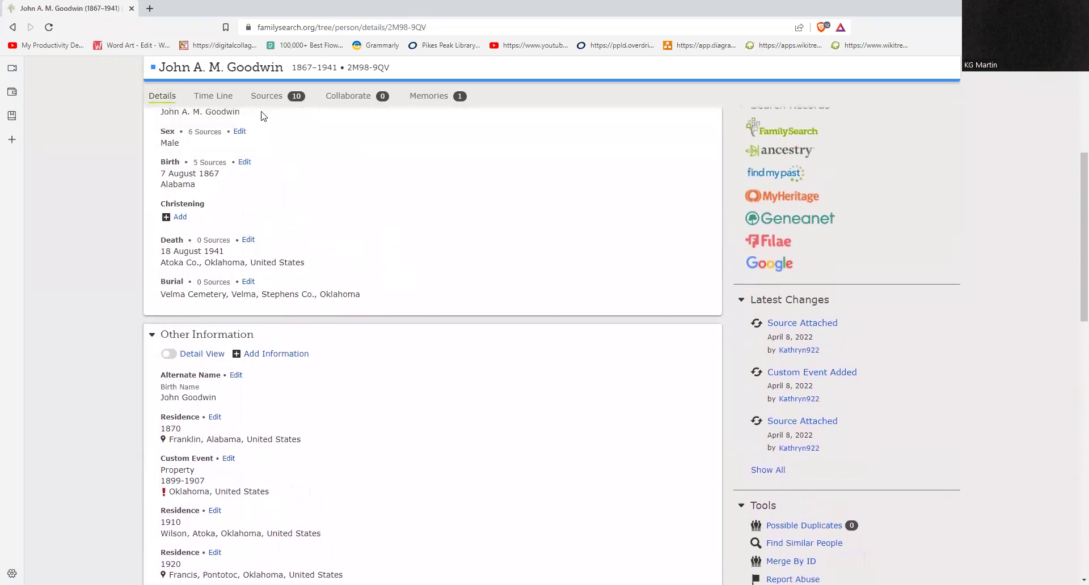
# Step: Show John's Time Line from his 1867 birth down to the 1941 Record Hint
pyautogui.click(213, 96)
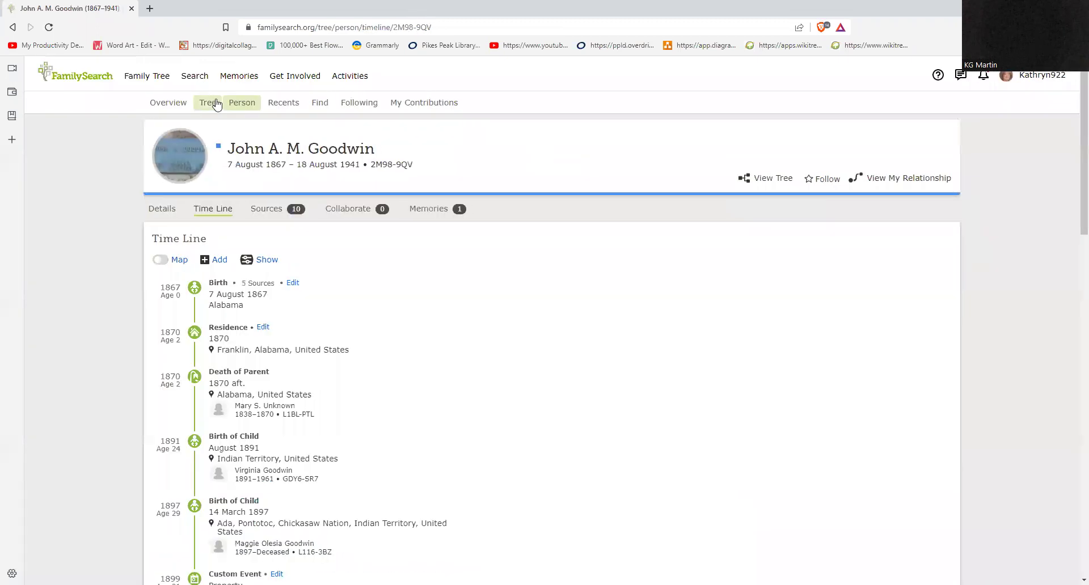
pyautogui.scroll(-2, 603, 304)
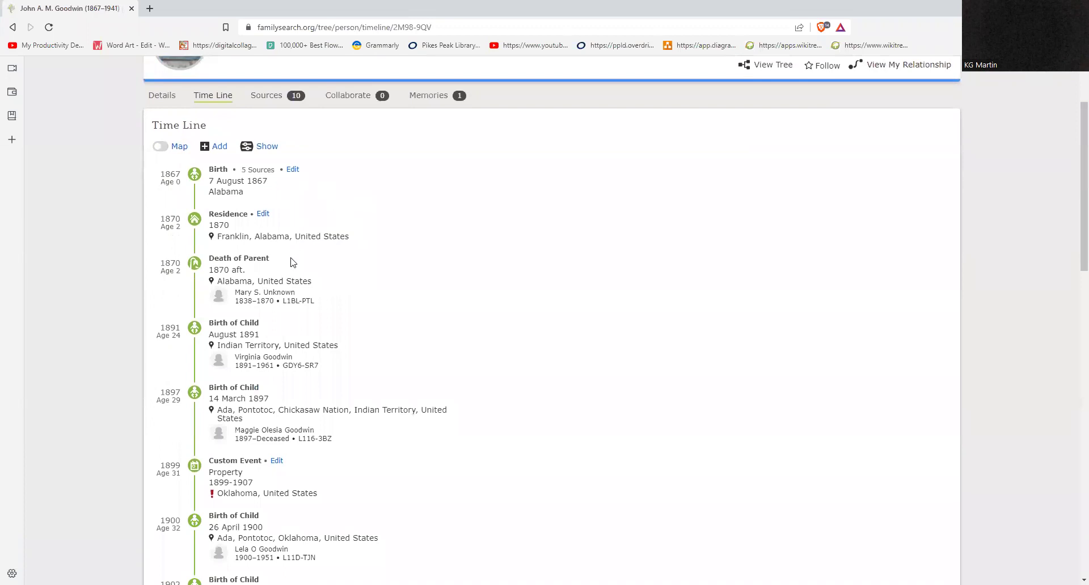
pyautogui.scroll(-13, 603, 472)
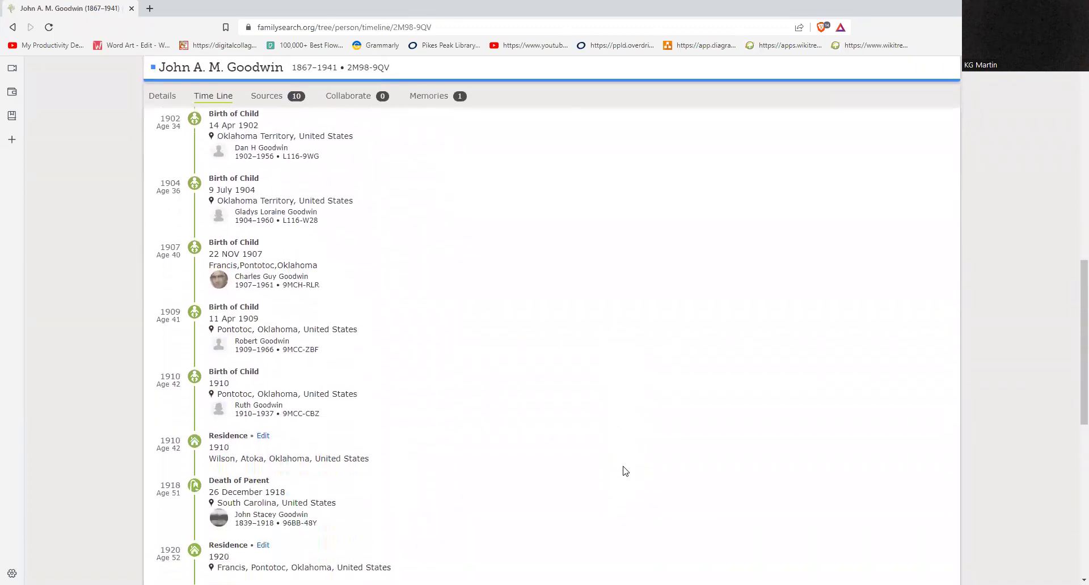
pyautogui.scroll(-4, 624, 480)
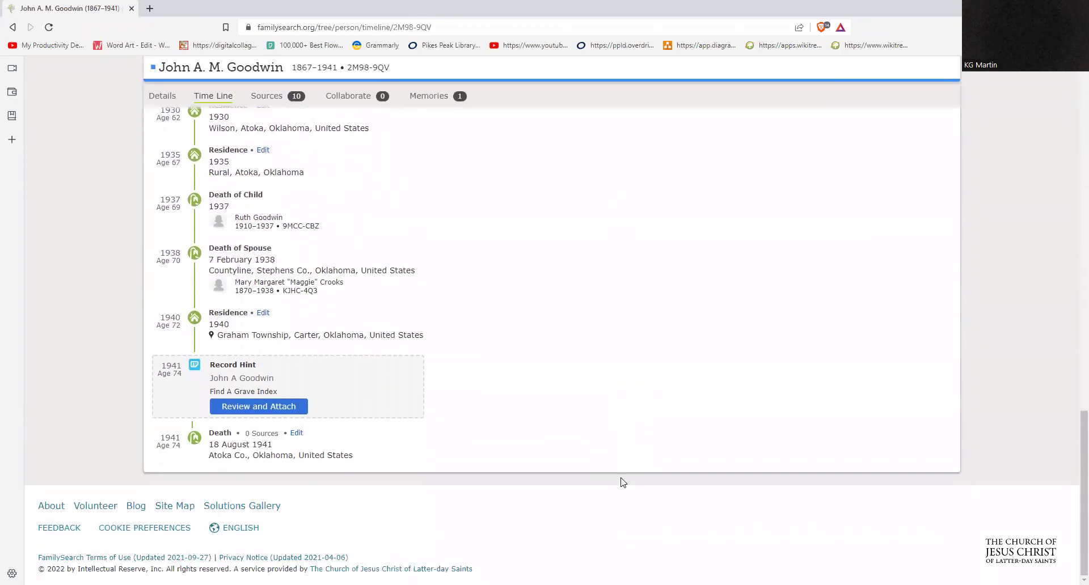
pyautogui.click(265, 413)
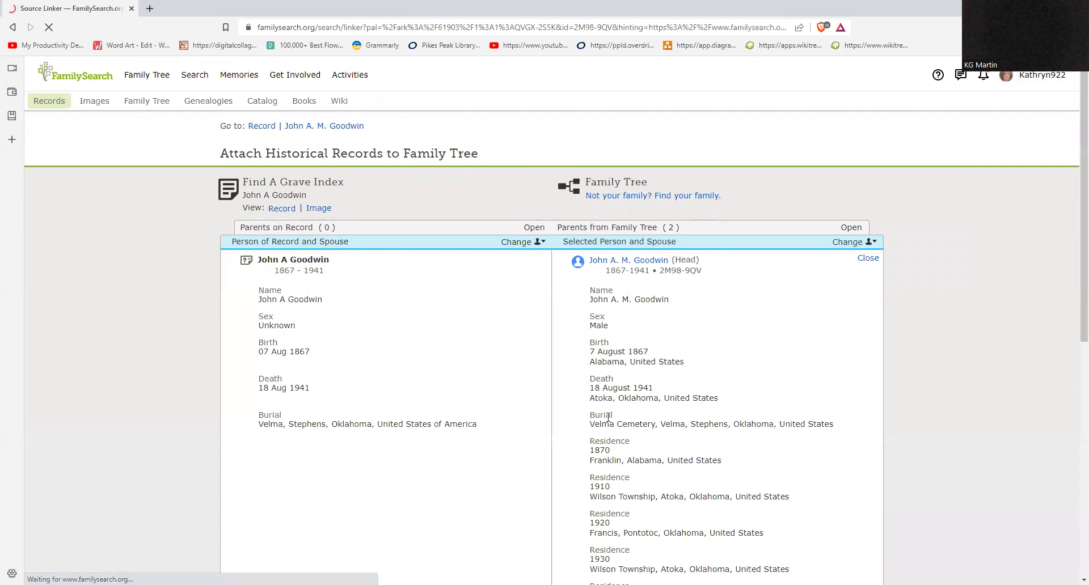
pyautogui.scroll(-3, 423, 407)
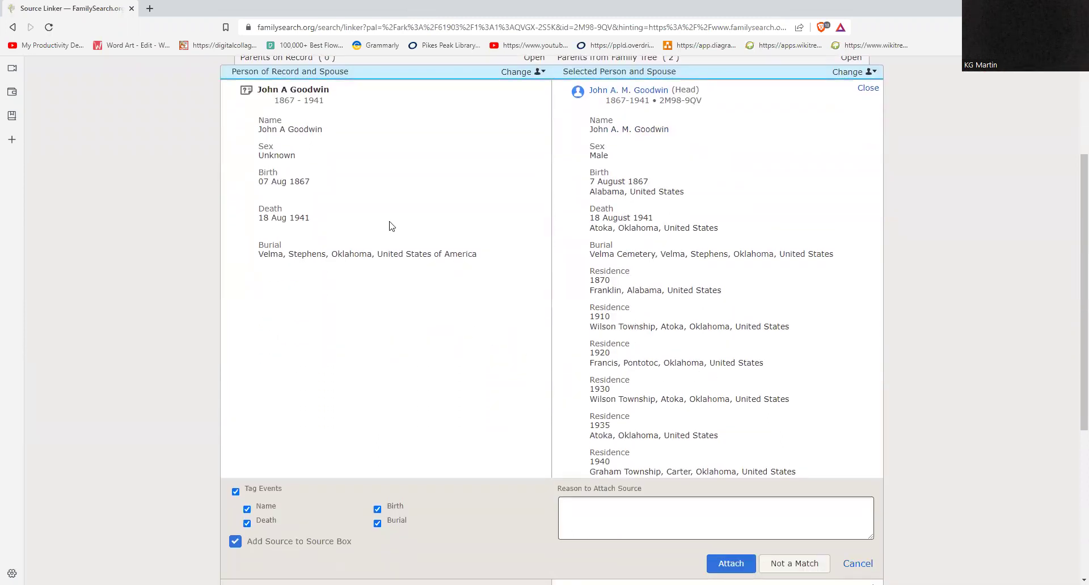
pyautogui.scroll(-3, 596, 407)
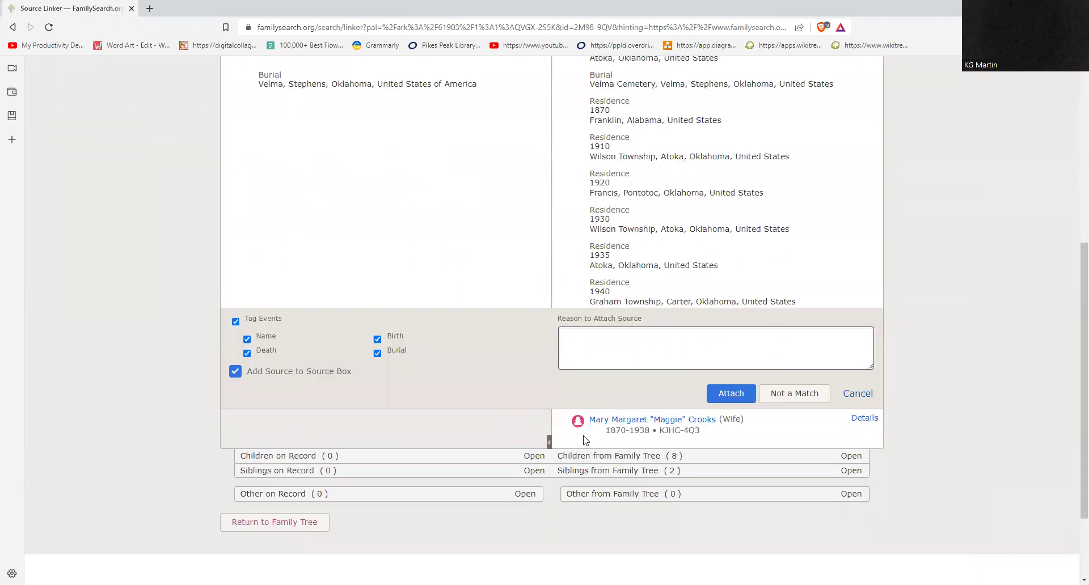
pyautogui.click(719, 395)
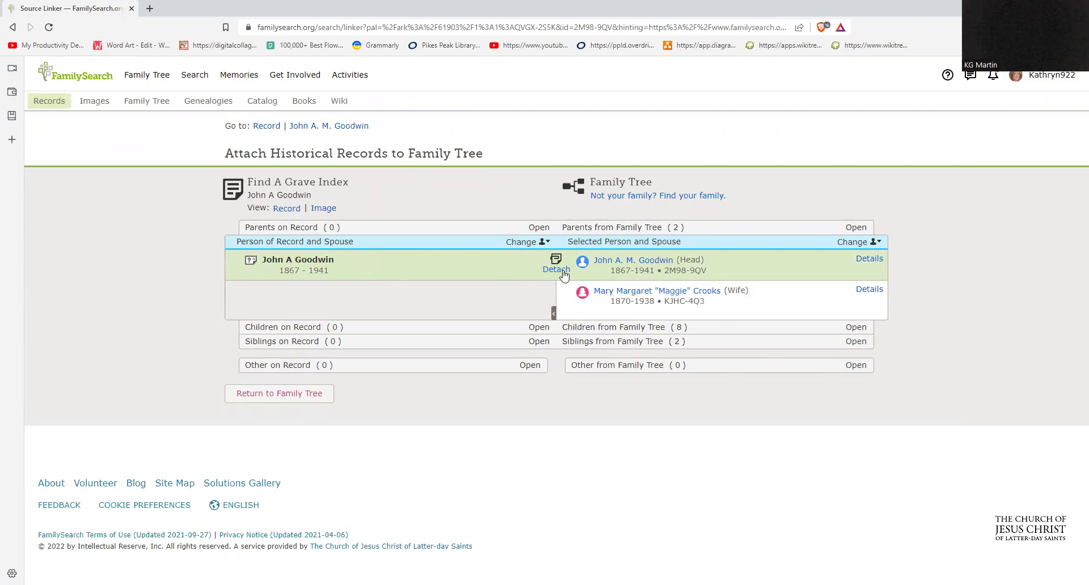
pyautogui.click(623, 266)
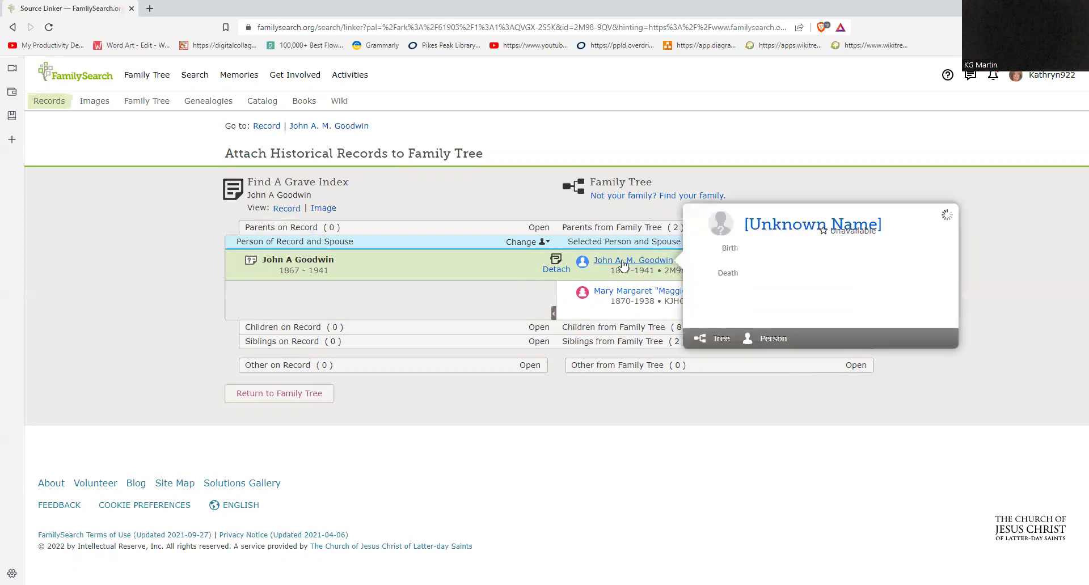
pyautogui.click(769, 229)
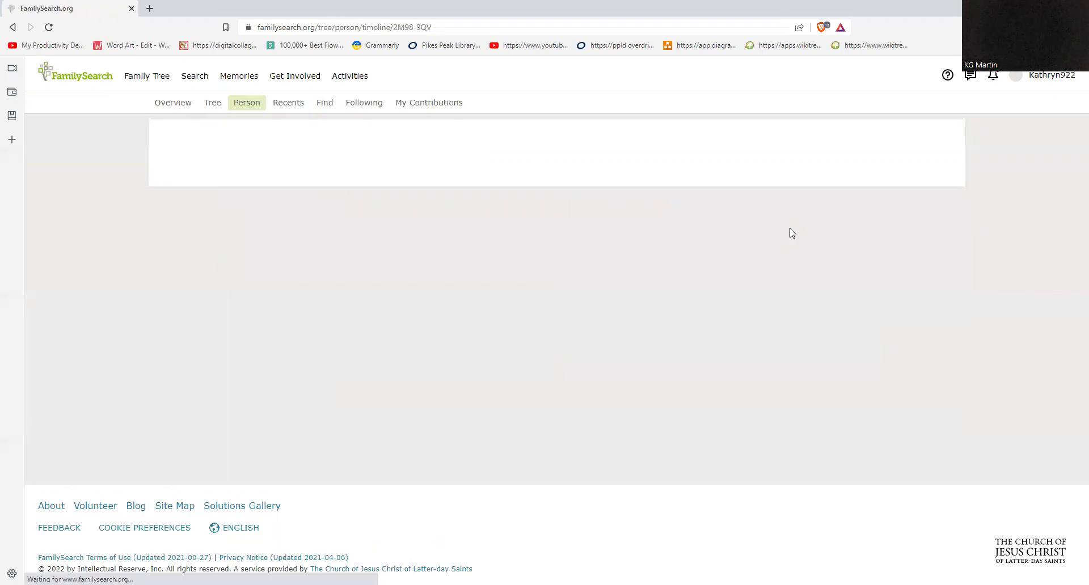
pyautogui.scroll(-1, 693, 313)
pyautogui.scroll(1, 696, 315)
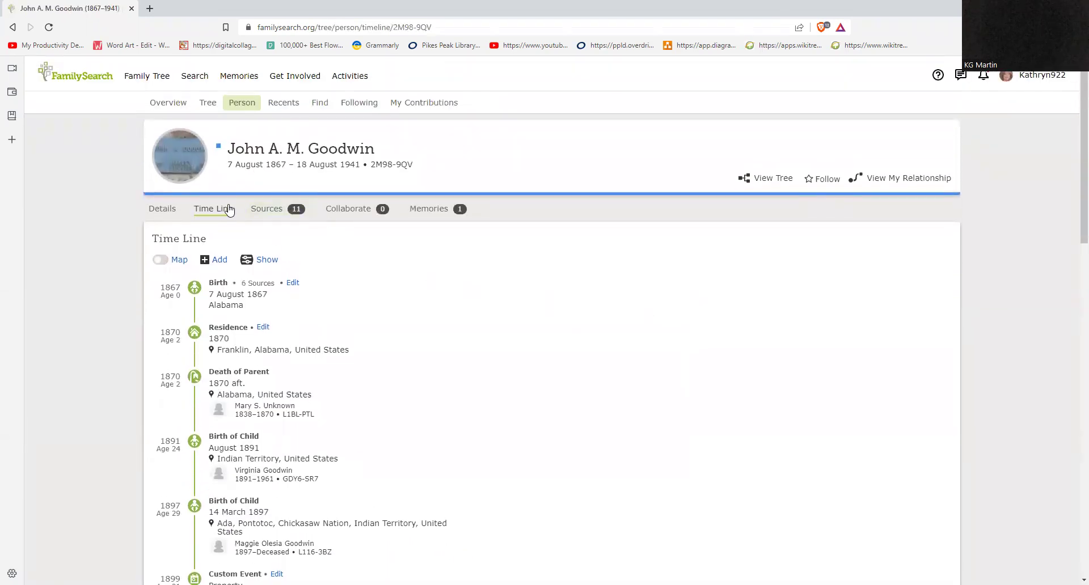
pyautogui.scroll(-2, 372, 324)
pyautogui.scroll(-15, 372, 324)
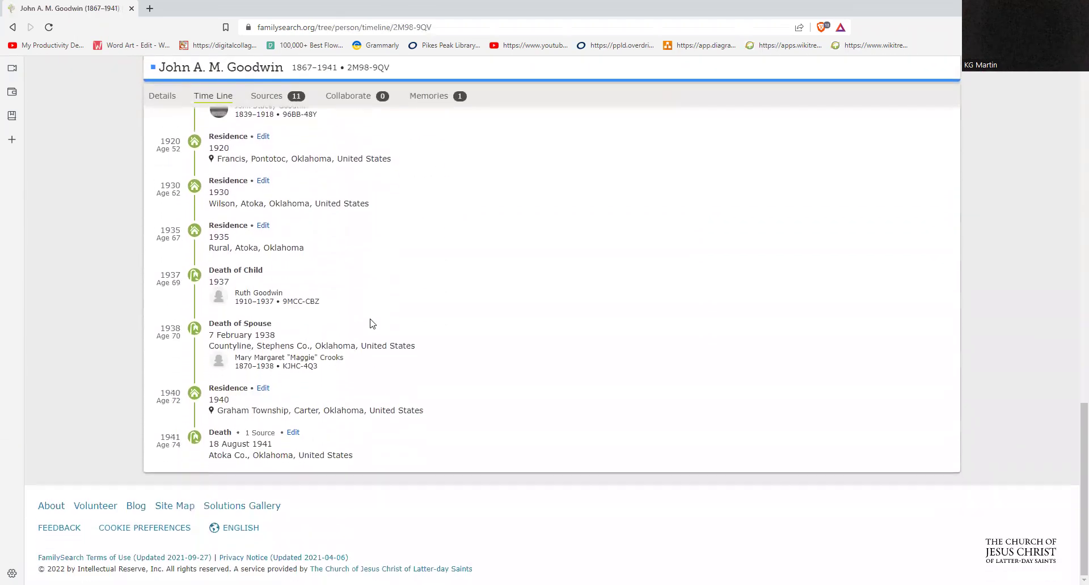
pyautogui.scroll(15, 372, 324)
pyautogui.scroll(1, 371, 323)
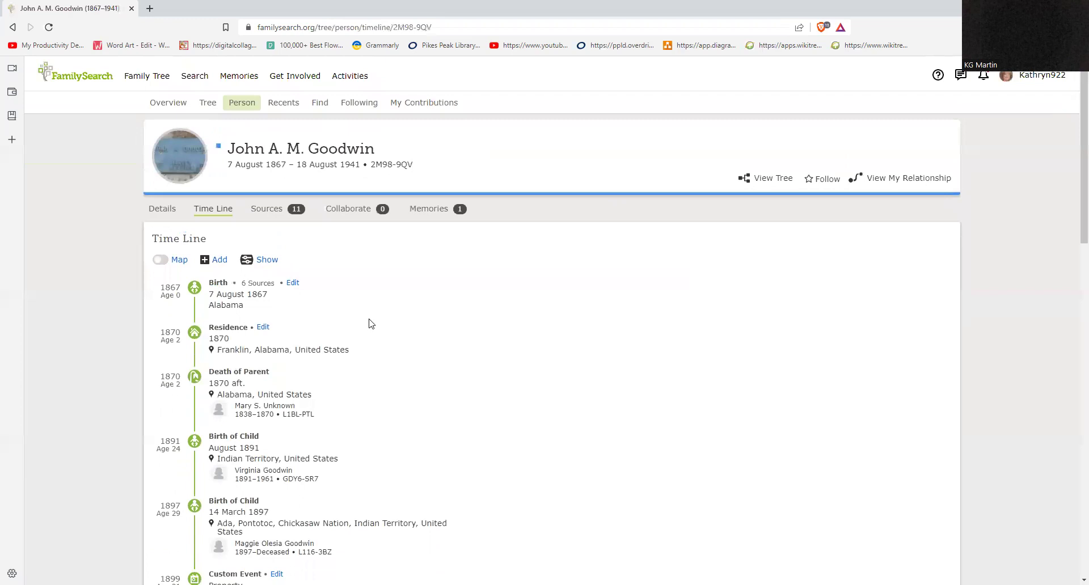
# Step: On the Sources tab, expand the 1899 Oklahoma Applications for Allotment source to its indexed details
pyautogui.click(270, 215)
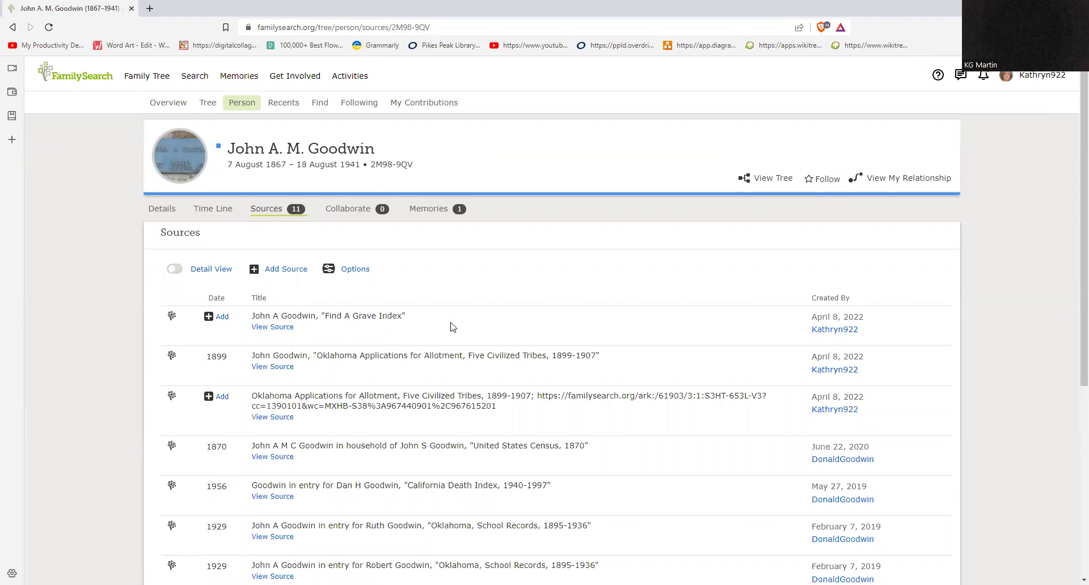
pyautogui.scroll(-1, 466, 314)
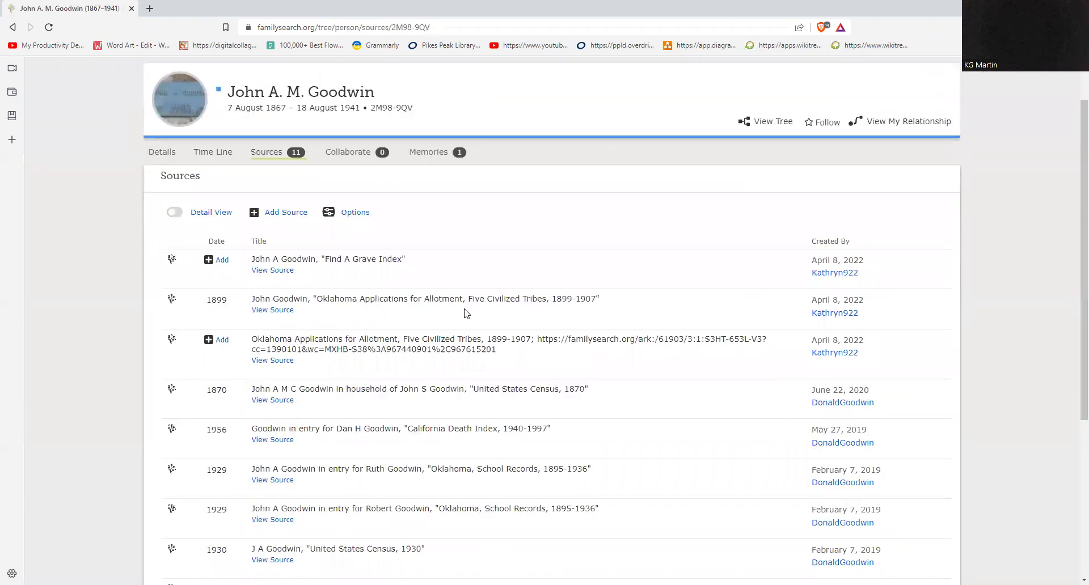
pyautogui.scroll(-1, 467, 313)
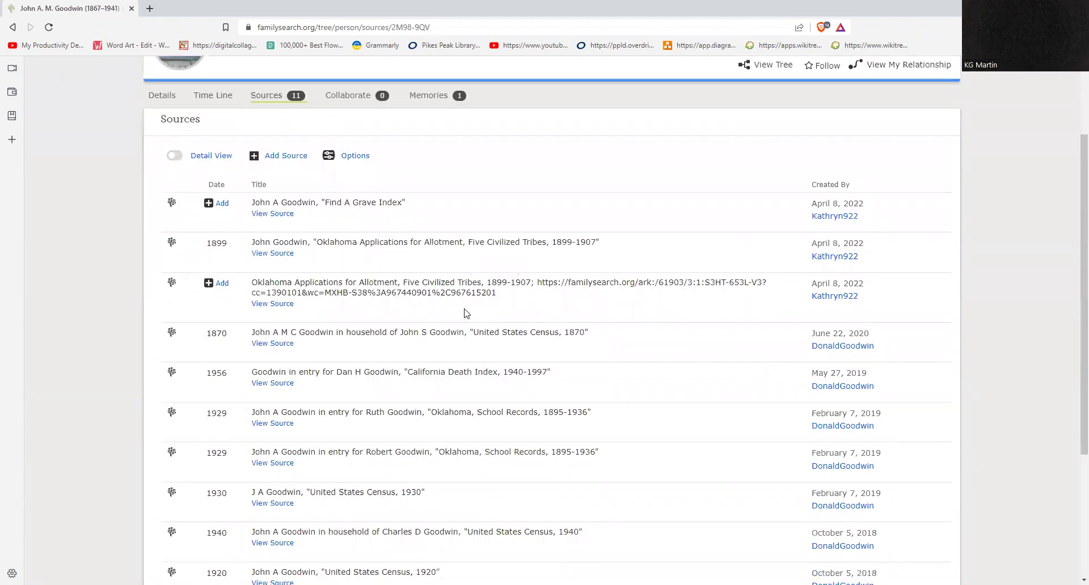
pyautogui.scroll(1, 466, 316)
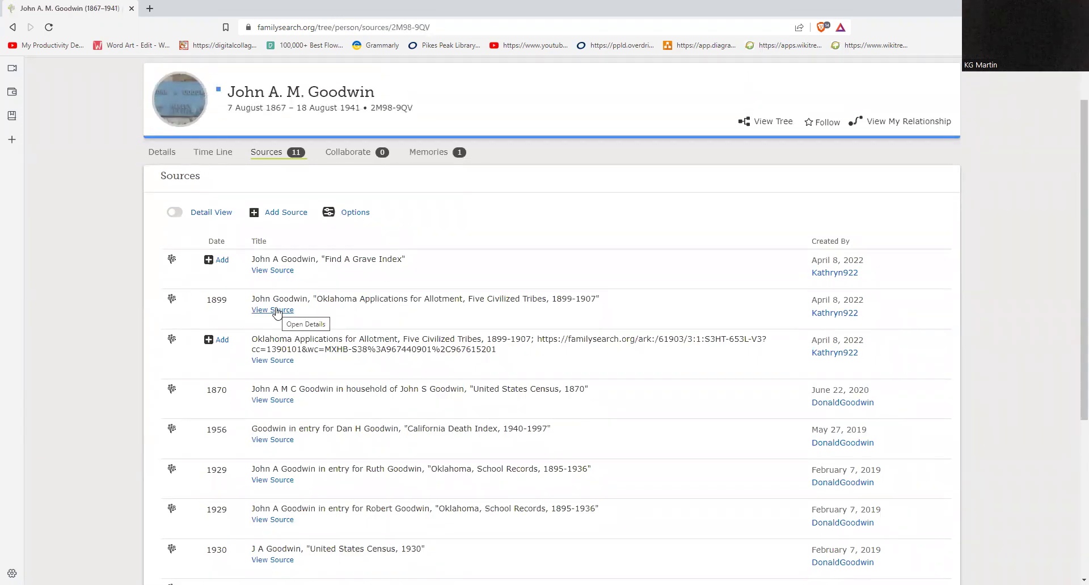
pyautogui.click(262, 310)
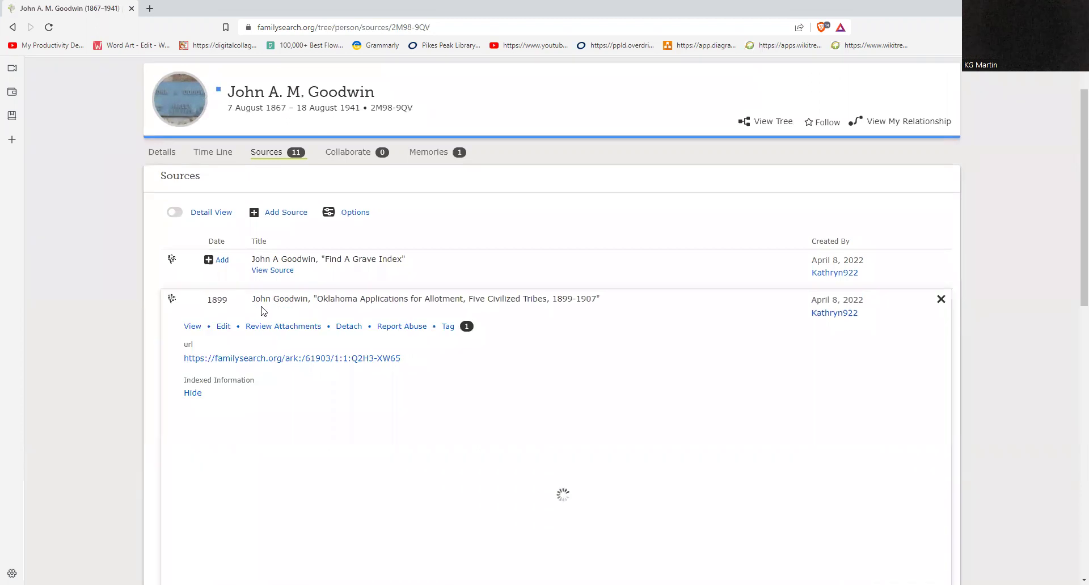
pyautogui.scroll(-1, 624, 369)
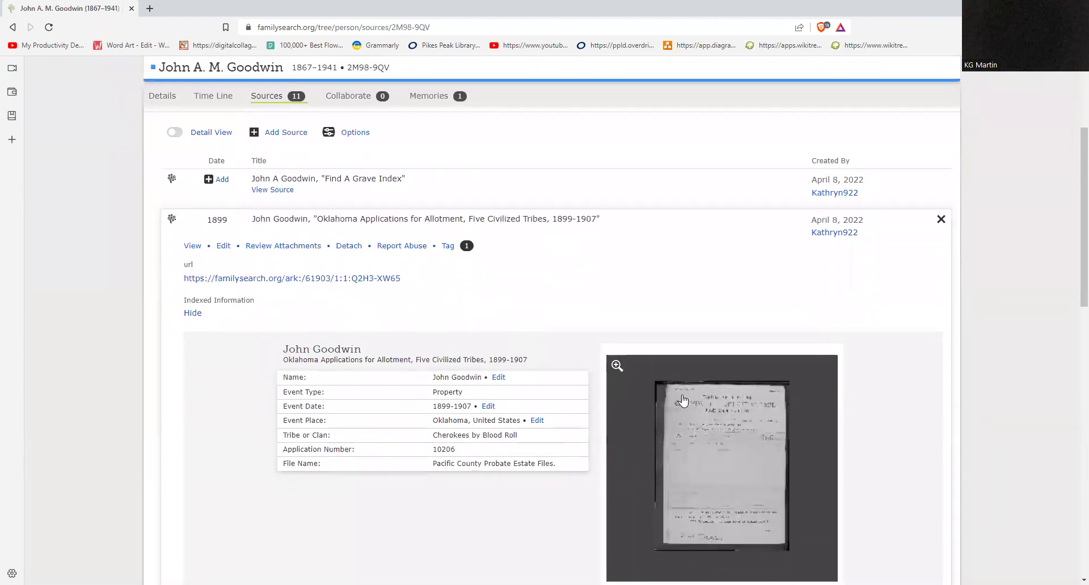
# Step: Open the allotment record image 159 in the viewer and zoom in on its entries
pyautogui.click(739, 444)
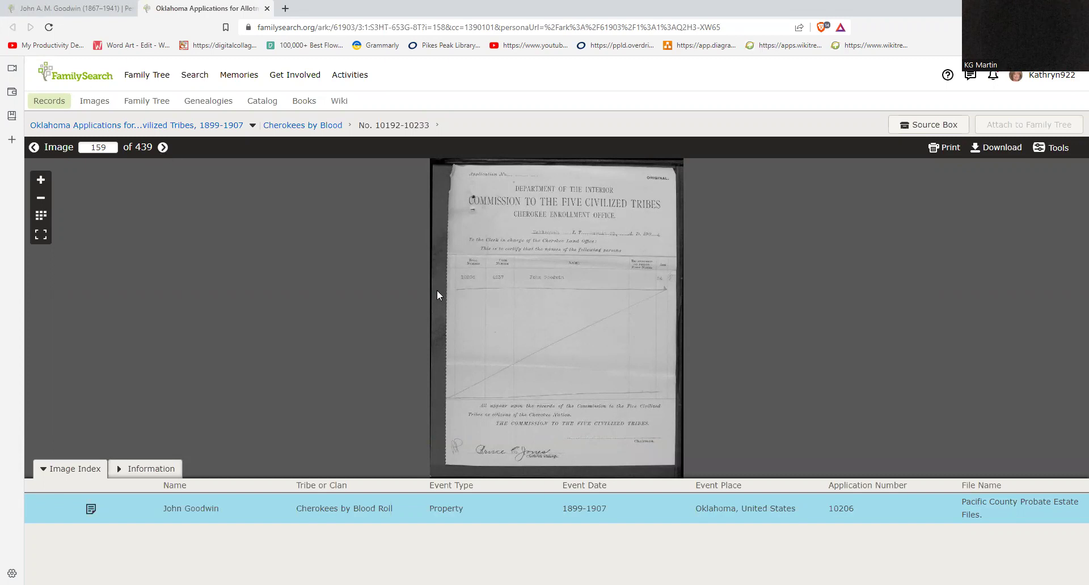
pyautogui.scroll(1, 463, 302)
pyautogui.scroll(1, 463, 302)
pyautogui.moveTo(480, 294); pyautogui.dragTo(452, 299)
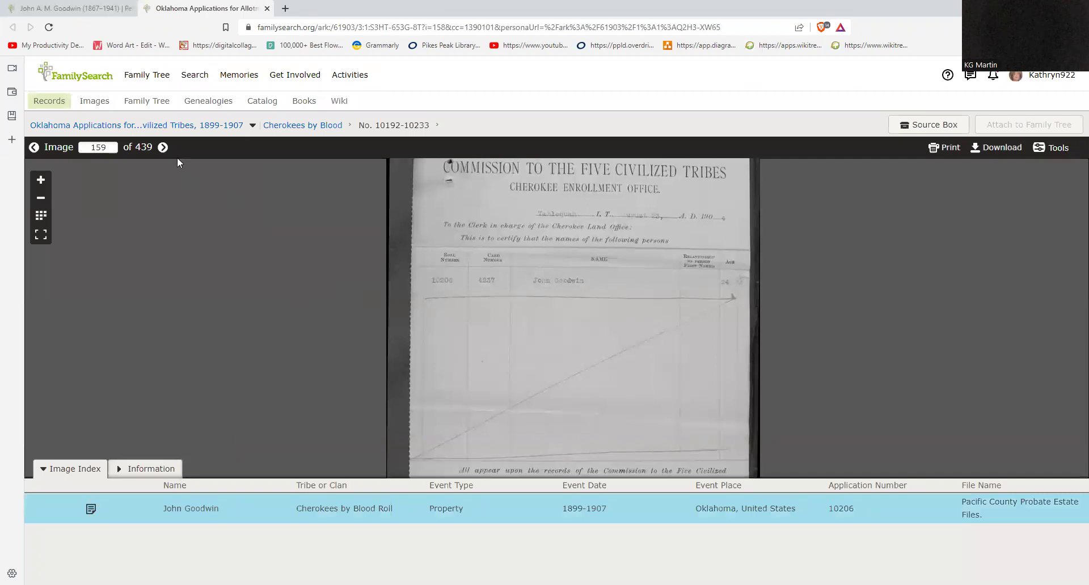
# Step: Page forward through images 160 and 161 to image 162's numbered file cover
pyautogui.click(163, 149)
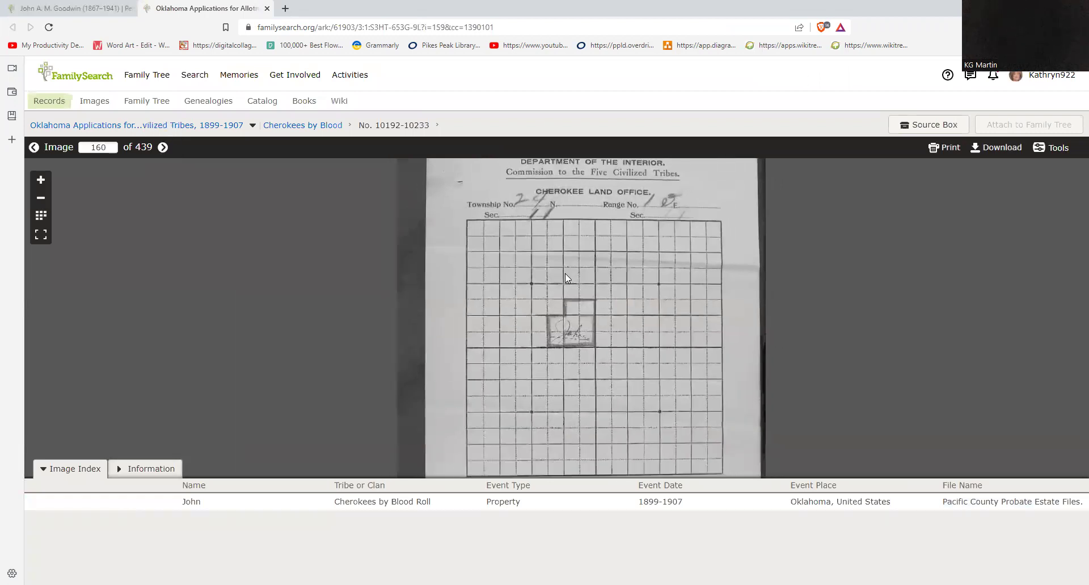
pyautogui.scroll(-3, 564, 273)
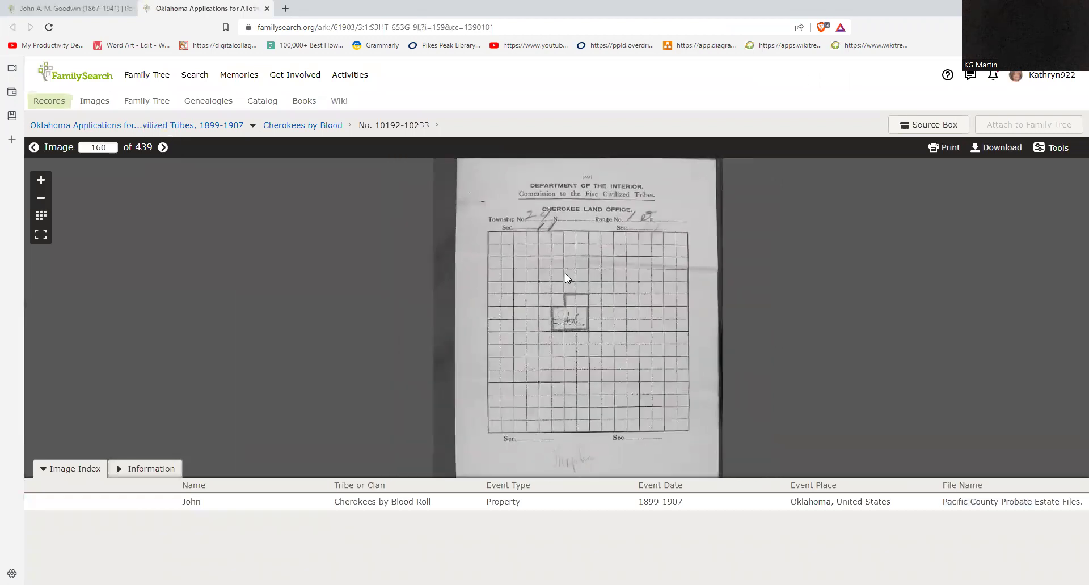
pyautogui.click(163, 147)
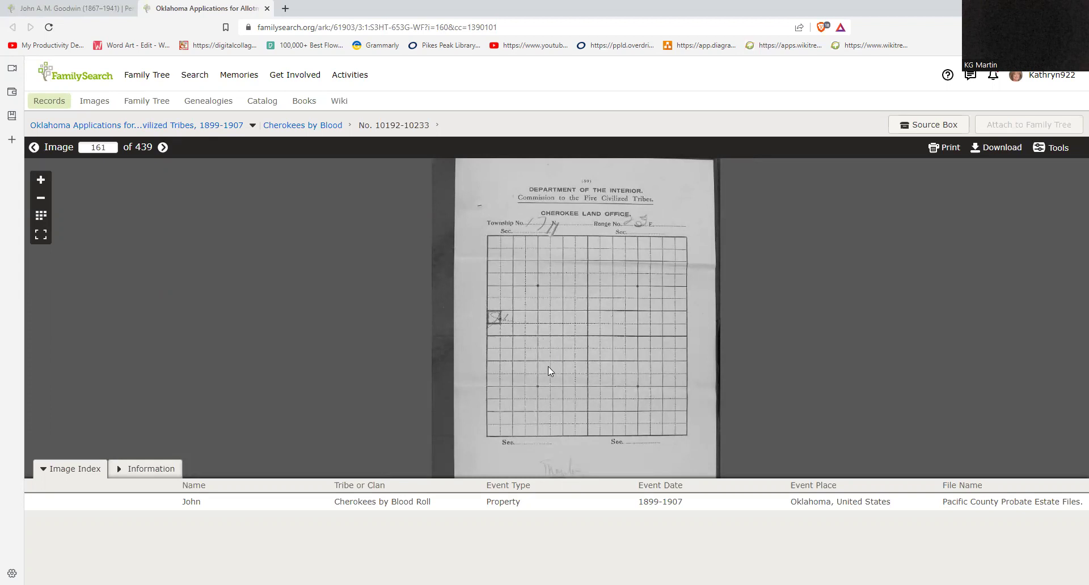
pyautogui.scroll(-2, 588, 387)
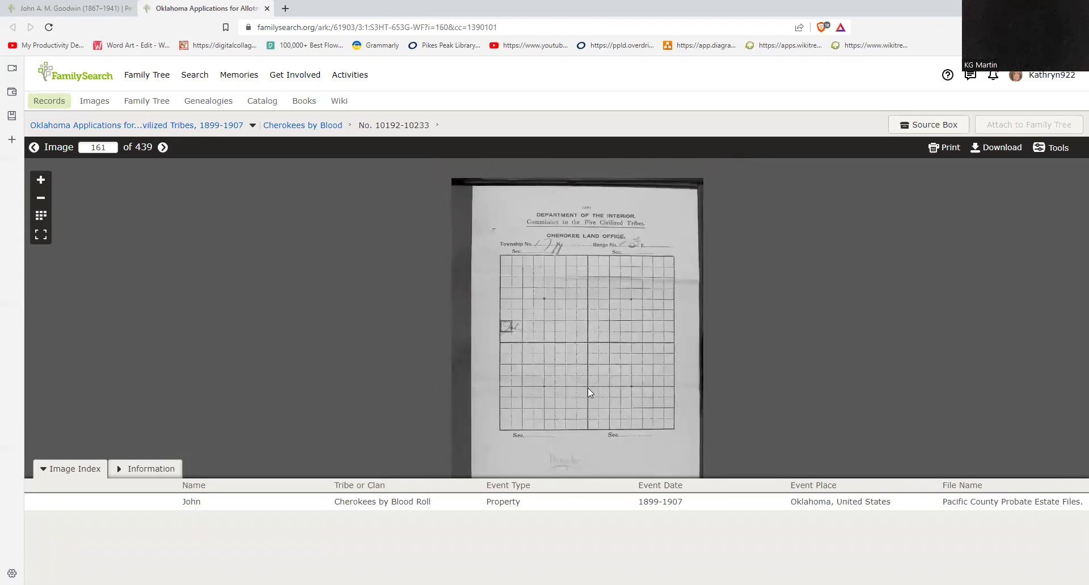
pyautogui.scroll(2, 588, 388)
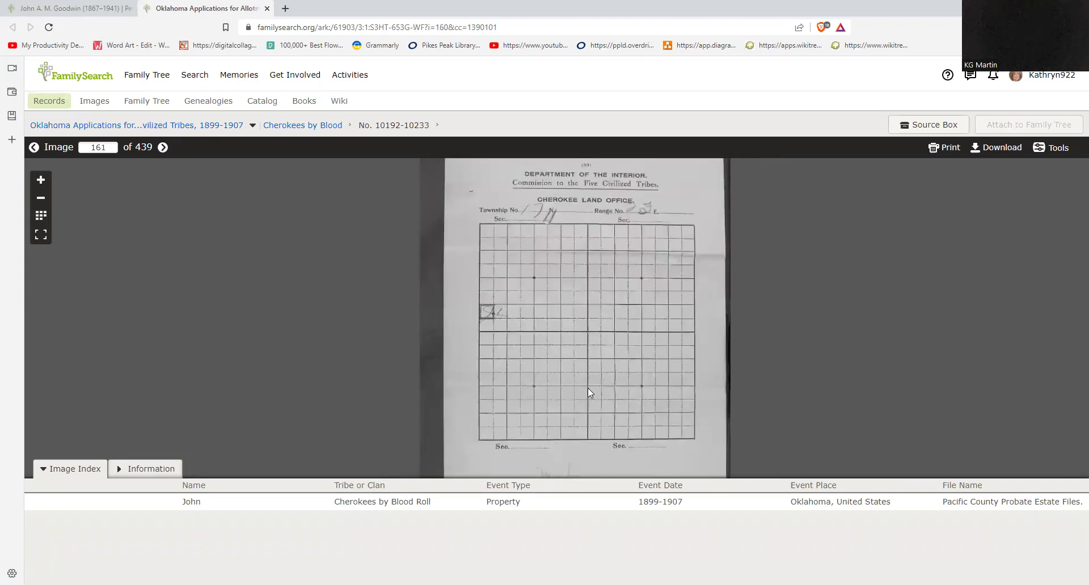
pyautogui.click(162, 147)
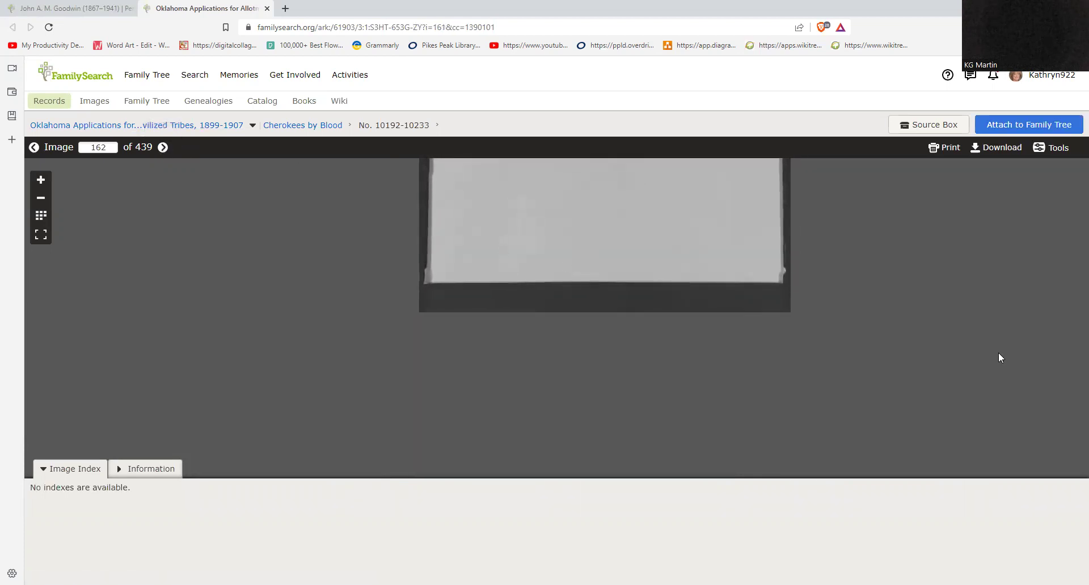
pyautogui.moveTo(929, 277); pyautogui.dragTo(947, 461)
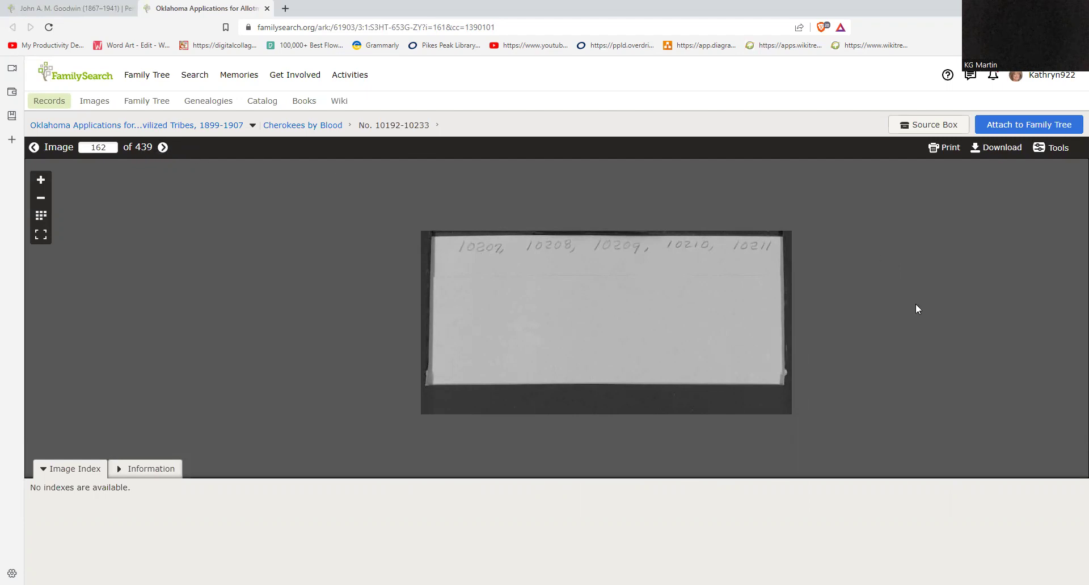
# Step: Page back to image 158 and rotate the Bill of Sale to read its heading
pyautogui.click(34, 147)
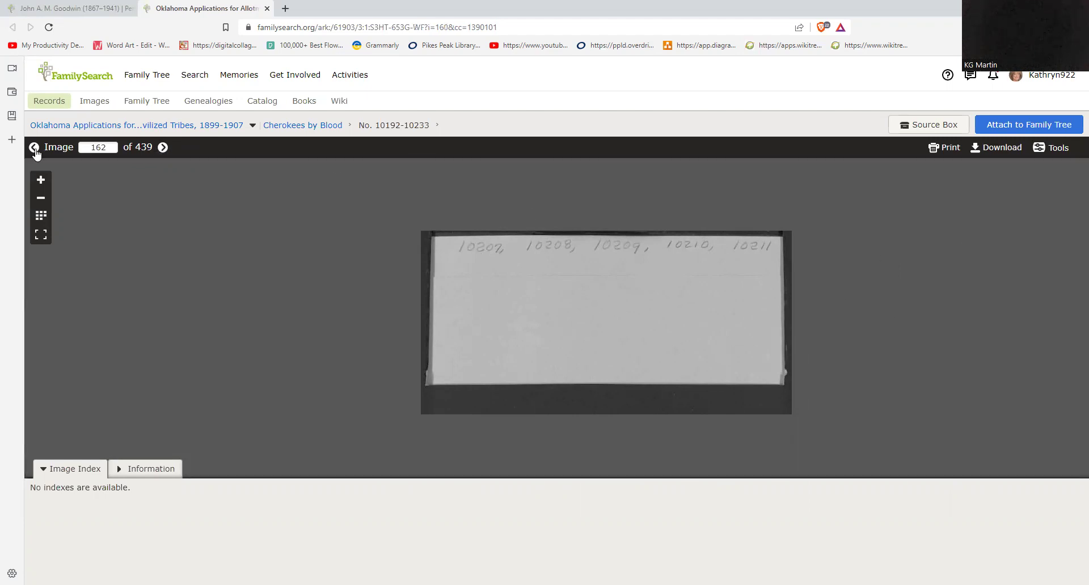
pyautogui.click(34, 147)
pyautogui.click(34, 148)
pyautogui.click(34, 147)
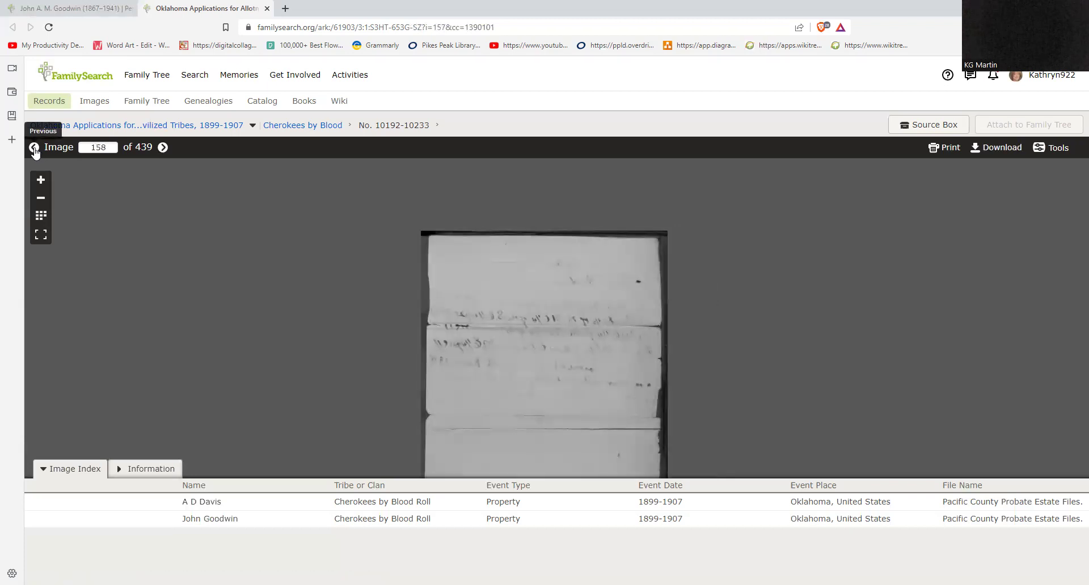
pyautogui.moveTo(553, 327); pyautogui.dragTo(552, 233)
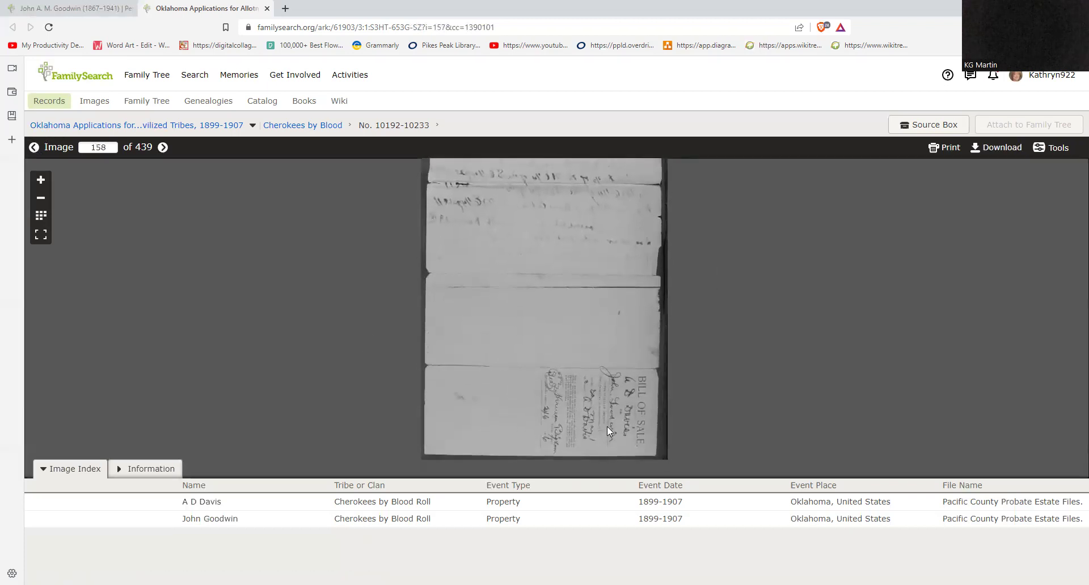
pyautogui.click(1043, 154)
pyautogui.click(1015, 170)
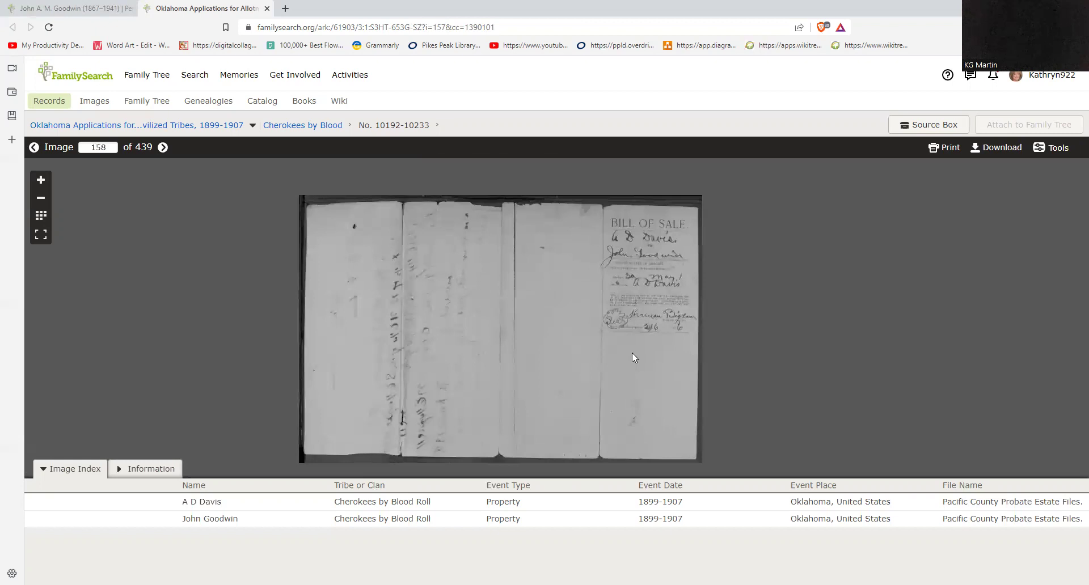
pyautogui.scroll(2, 632, 353)
pyautogui.moveTo(632, 353); pyautogui.dragTo(603, 453)
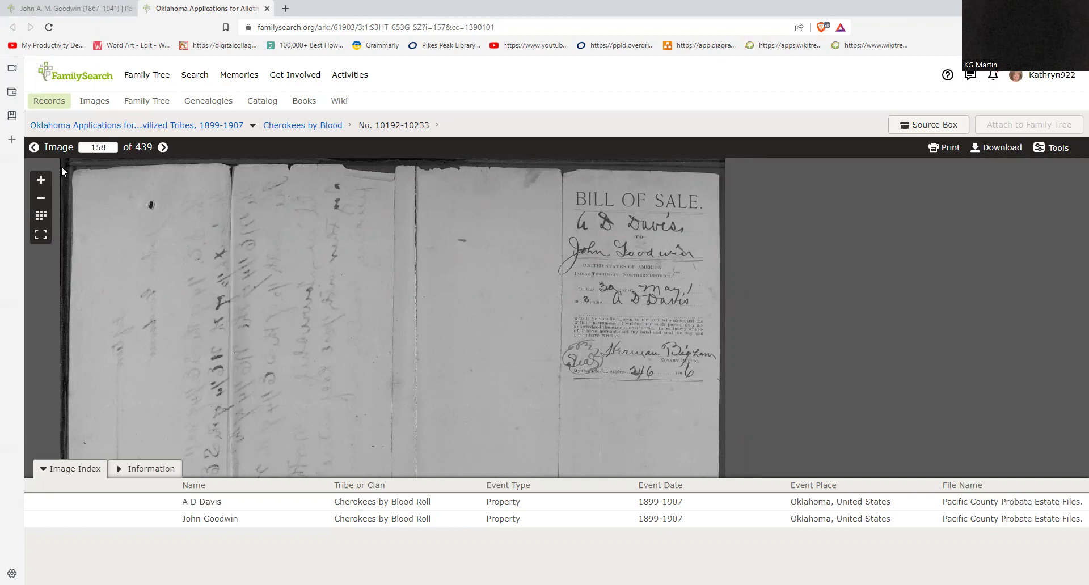
# Step: Turn image 157's fifteen-dollar bill of sale upright, read it, then continue to image 156
pyautogui.click(33, 149)
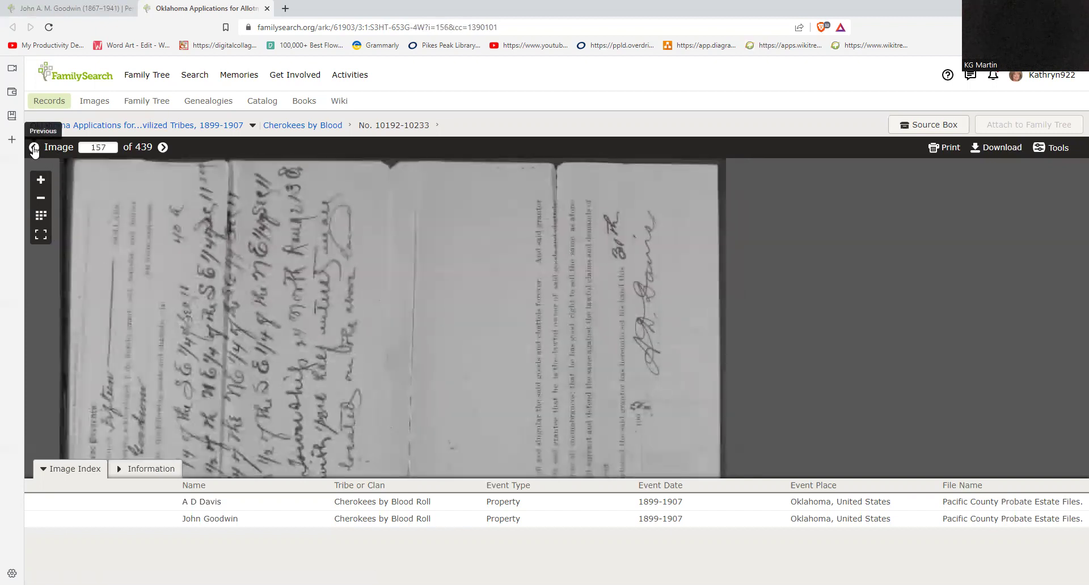
pyautogui.moveTo(409, 330); pyautogui.dragTo(428, 321)
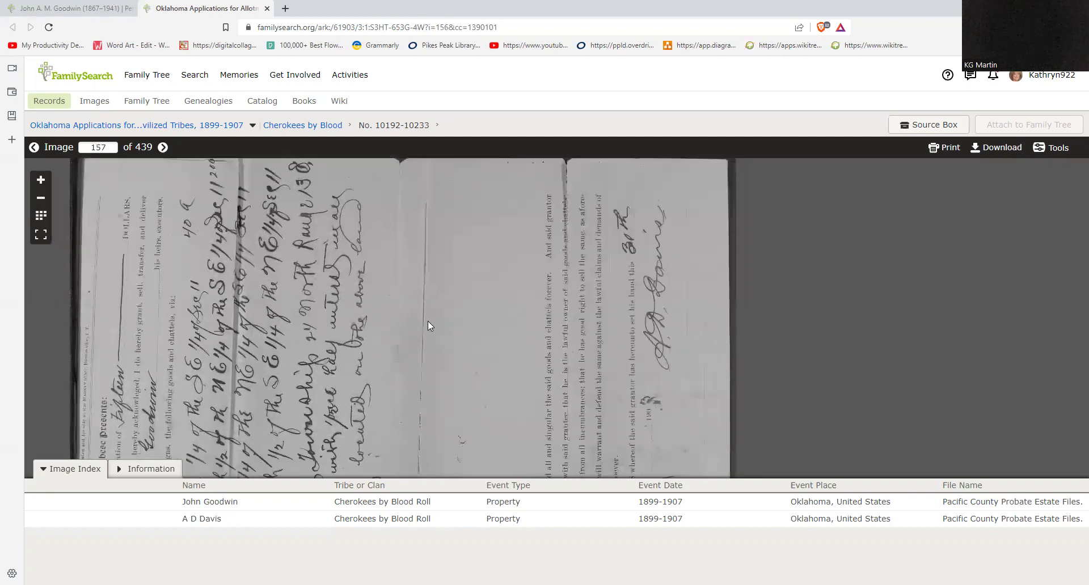
pyautogui.click(1051, 147)
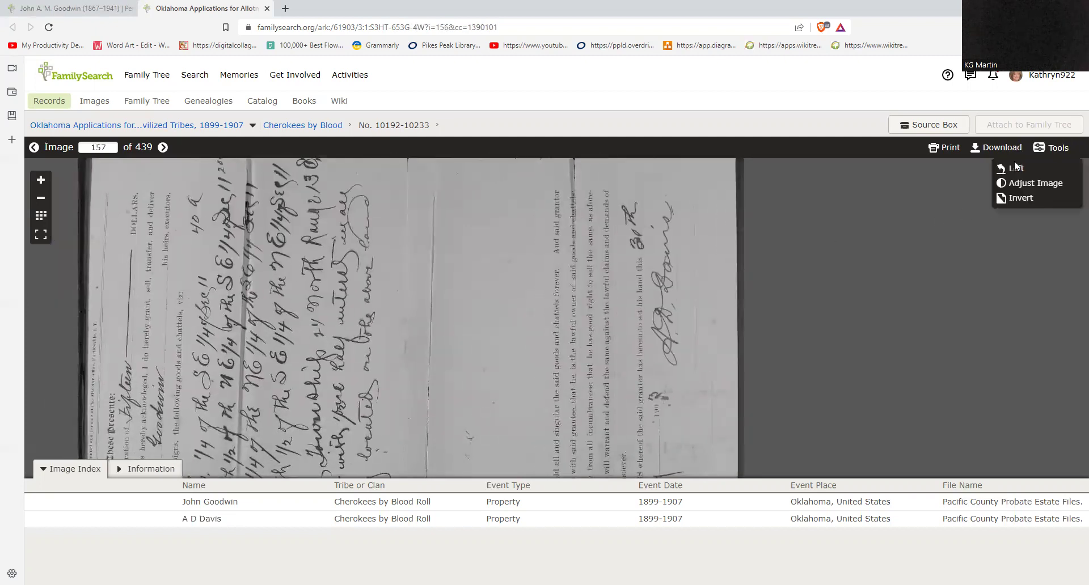
pyautogui.click(1017, 169)
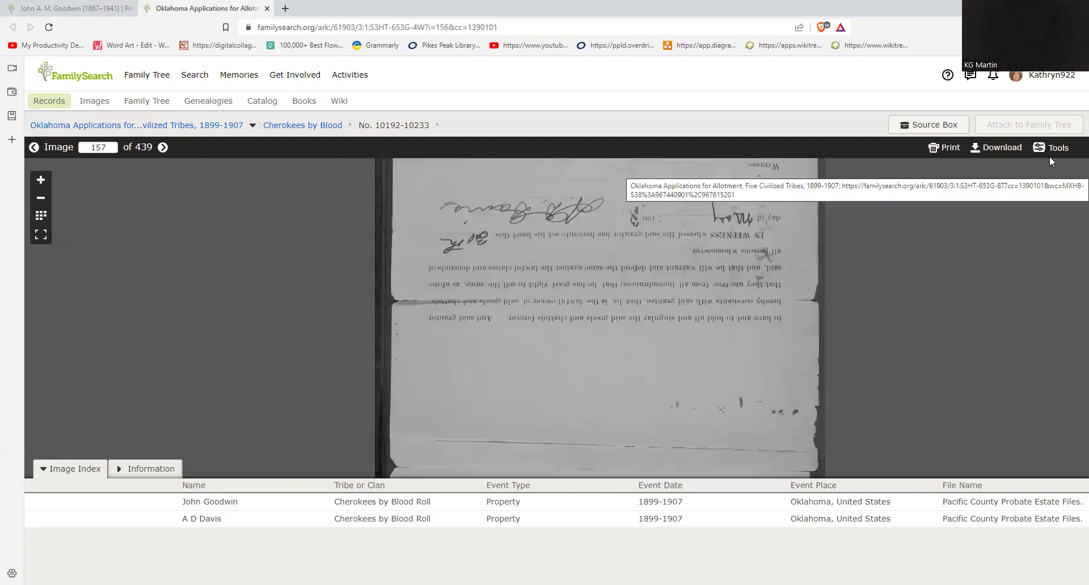
pyautogui.click(1029, 169)
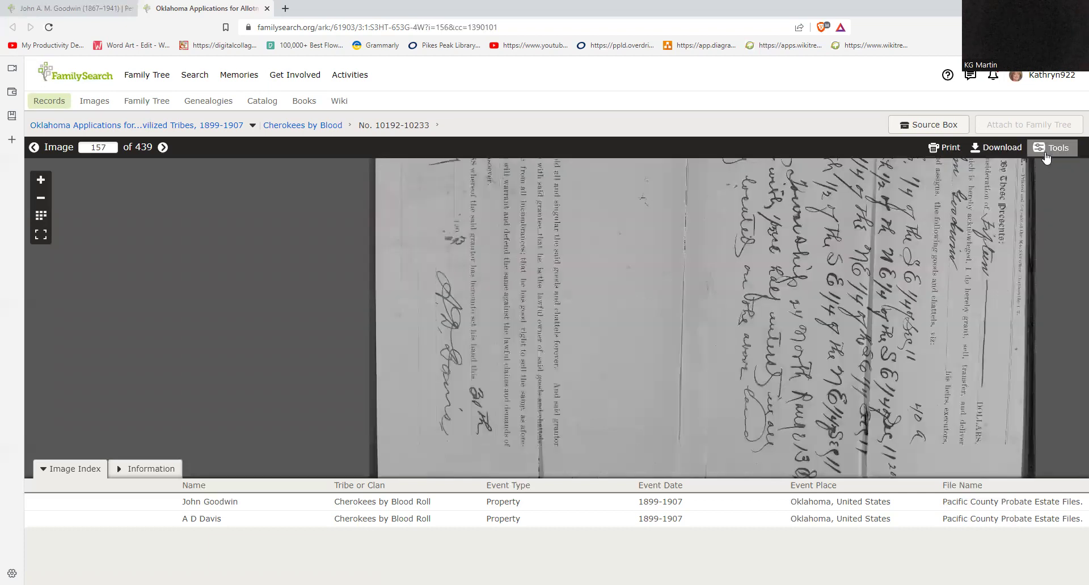
pyautogui.click(1020, 170)
pyautogui.scroll(-1, 784, 359)
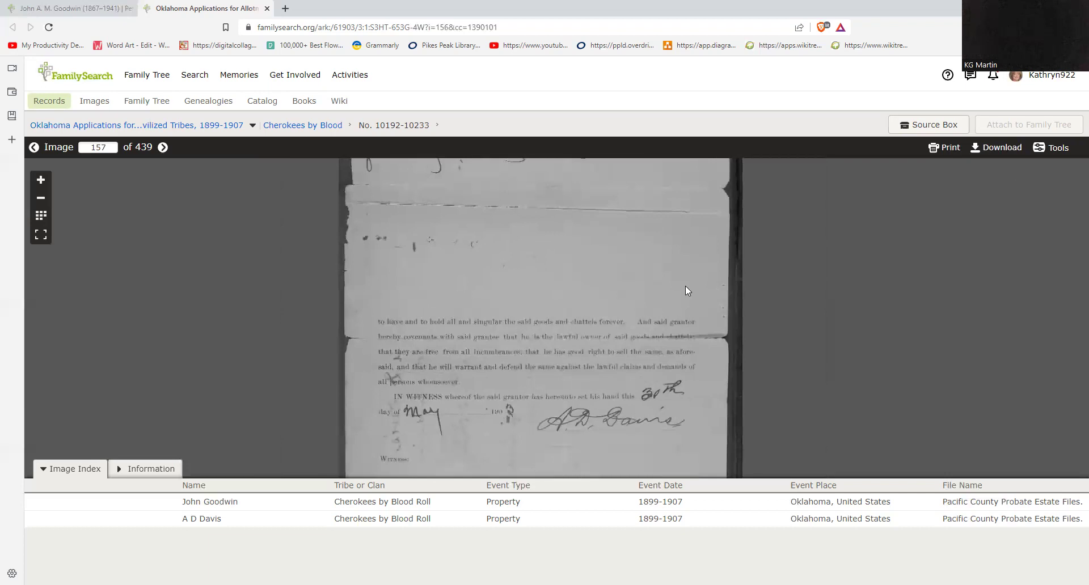
pyautogui.moveTo(685, 286); pyautogui.dragTo(684, 378)
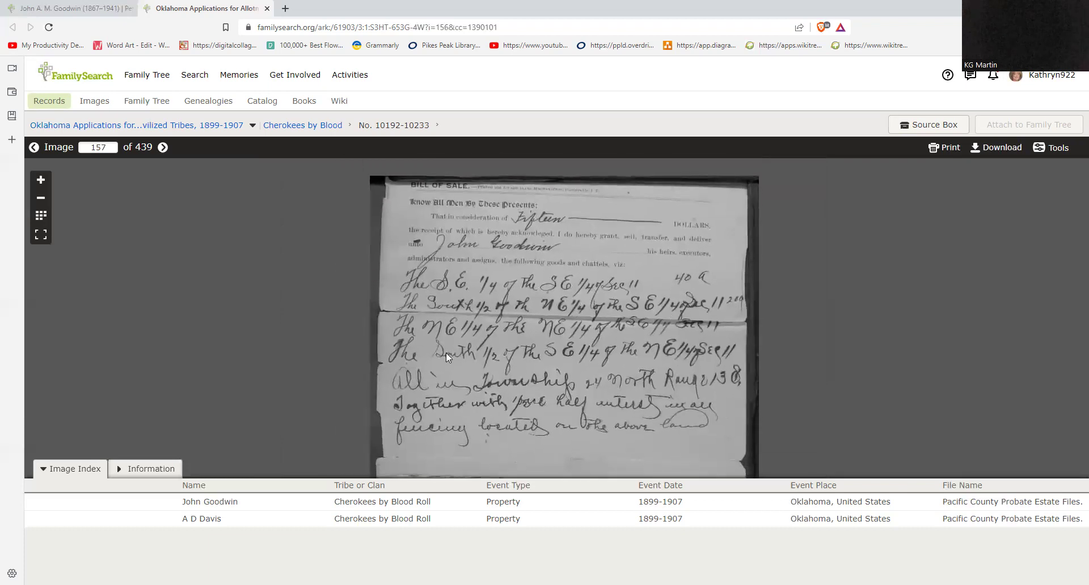
pyautogui.moveTo(615, 374); pyautogui.dragTo(615, 346)
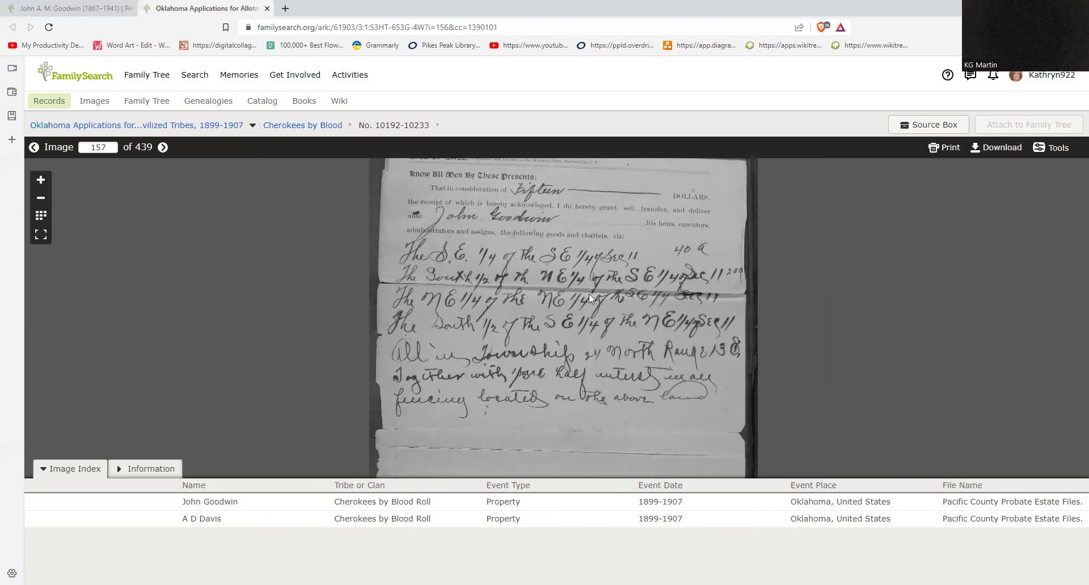
pyautogui.click(34, 148)
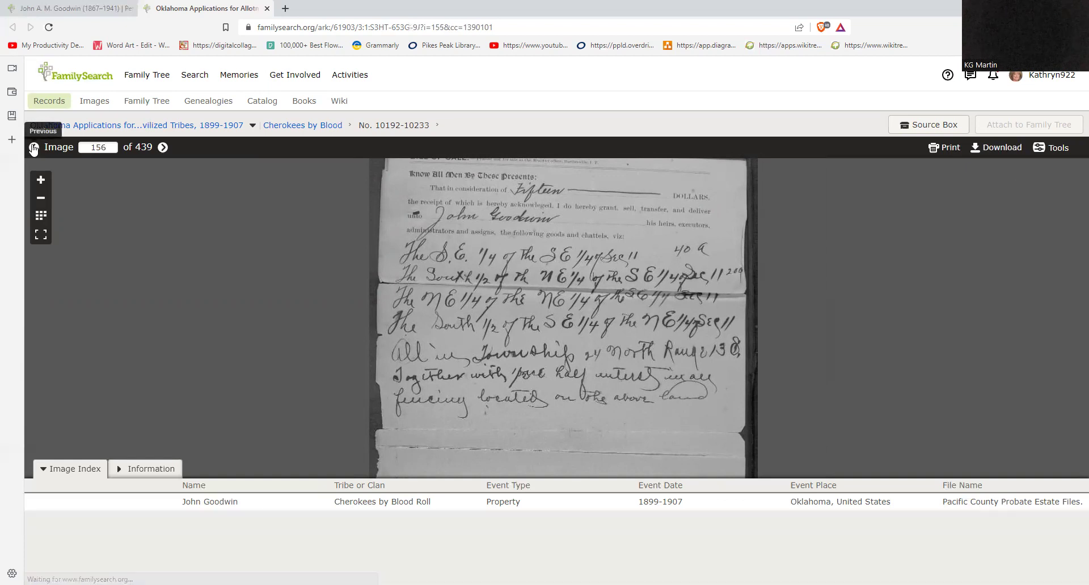
# Step: Check the bottom of image 156, then move to image 155 and zoom in on the testimony
pyautogui.moveTo(423, 316)
pyautogui.mouseDown()
pyautogui.moveTo(432, 182)
pyautogui.moveTo(423, 344)
pyautogui.mouseUp()
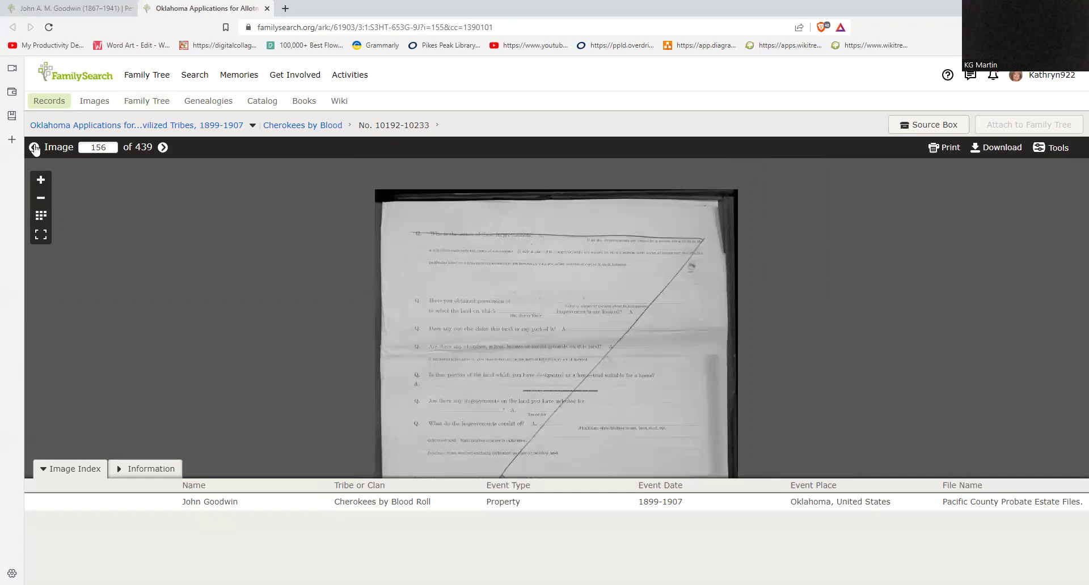
pyautogui.click(34, 148)
pyautogui.moveTo(465, 334); pyautogui.dragTo(459, 283)
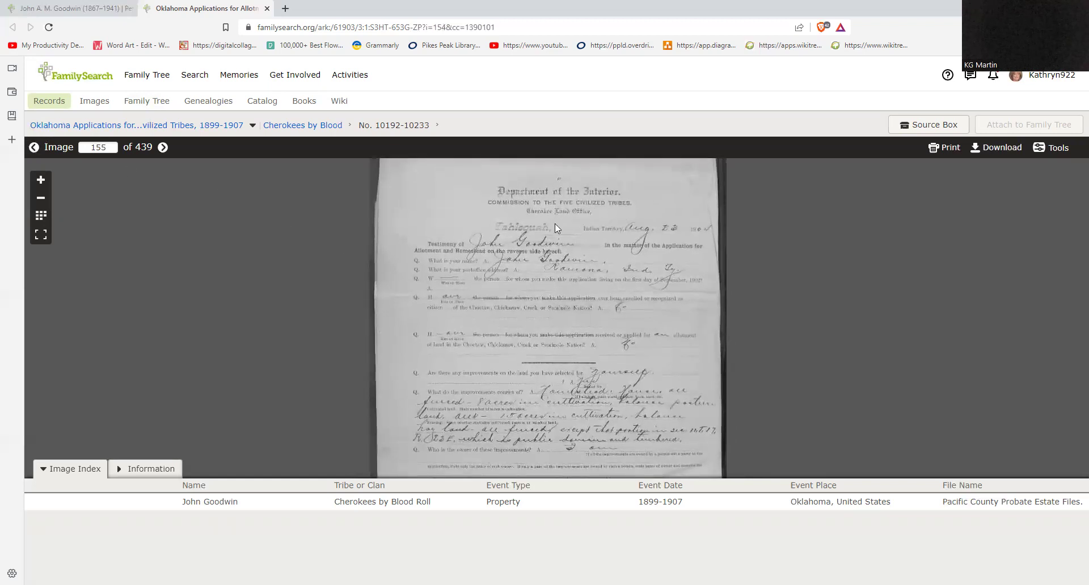
pyautogui.moveTo(571, 263); pyautogui.dragTo(567, 233)
pyautogui.scroll(2, 528, 297)
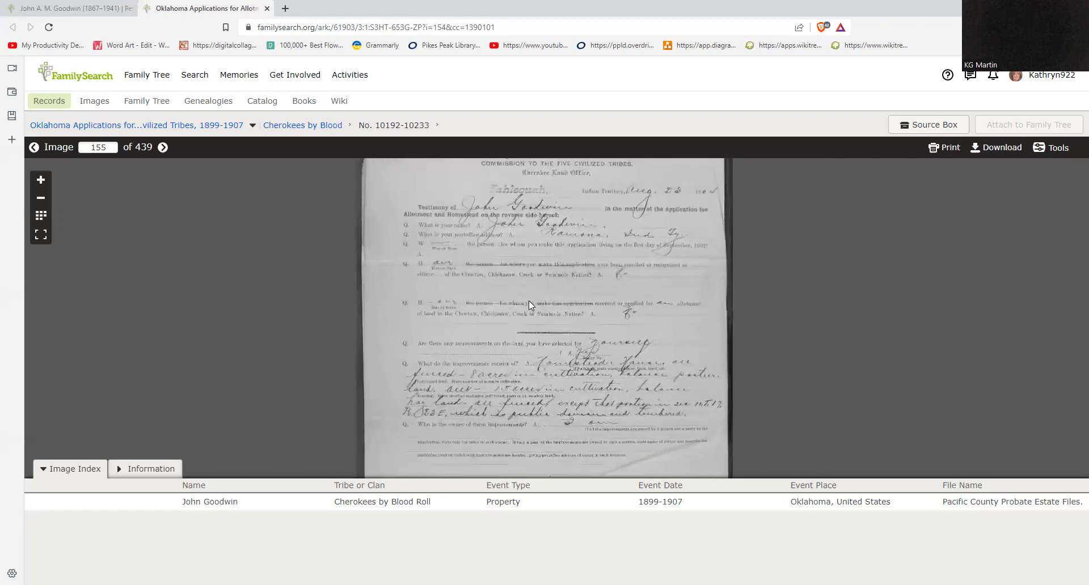
pyautogui.scroll(2, 557, 293)
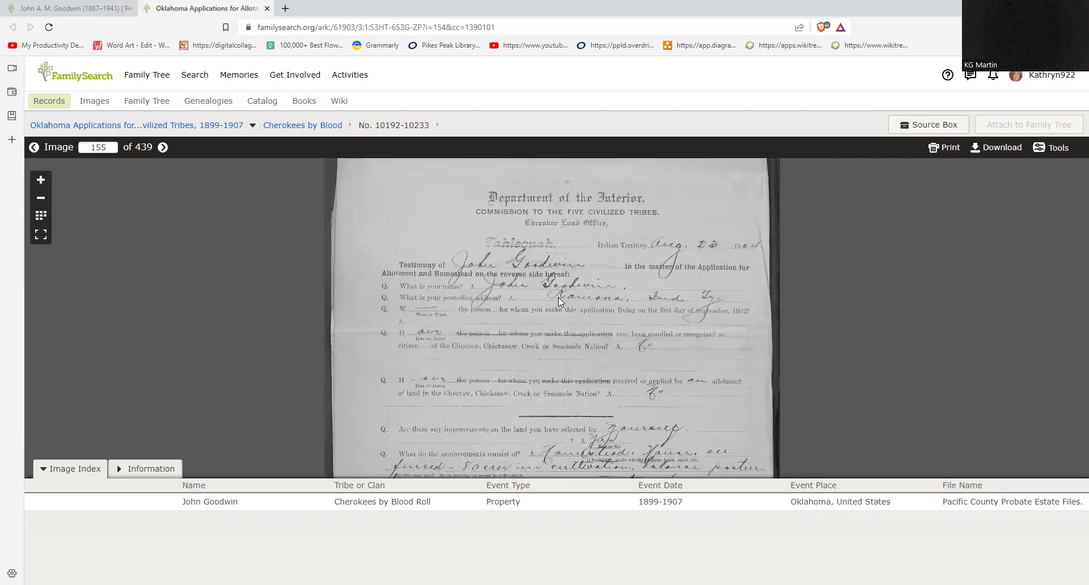
pyautogui.scroll(1, 551, 332)
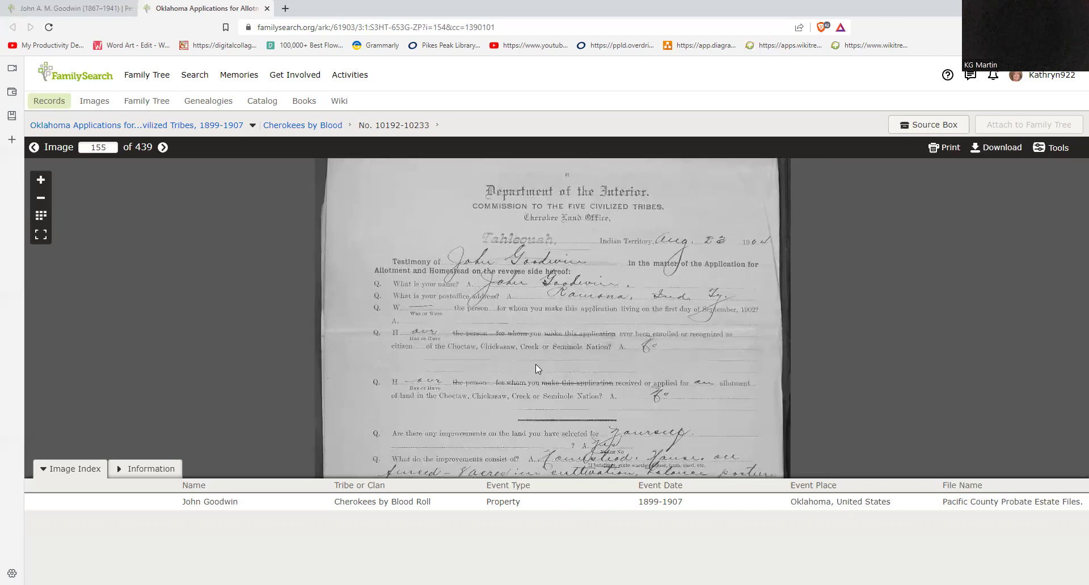
# Step: Pan through the testimony answers down to the questions about improvements on the land
pyautogui.moveTo(545, 348); pyautogui.dragTo(551, 306)
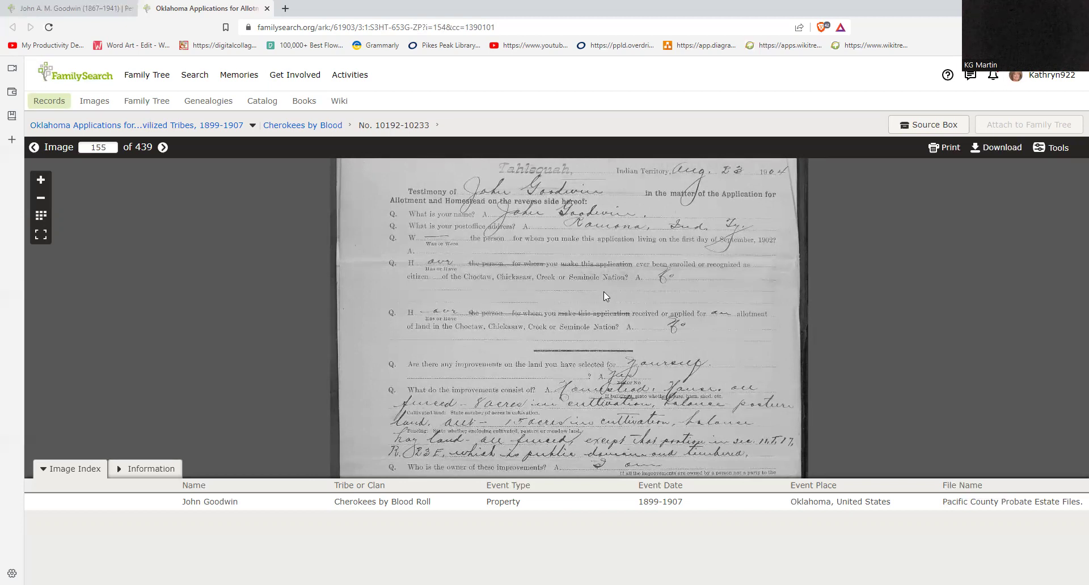
pyautogui.scroll(-1, 551, 329)
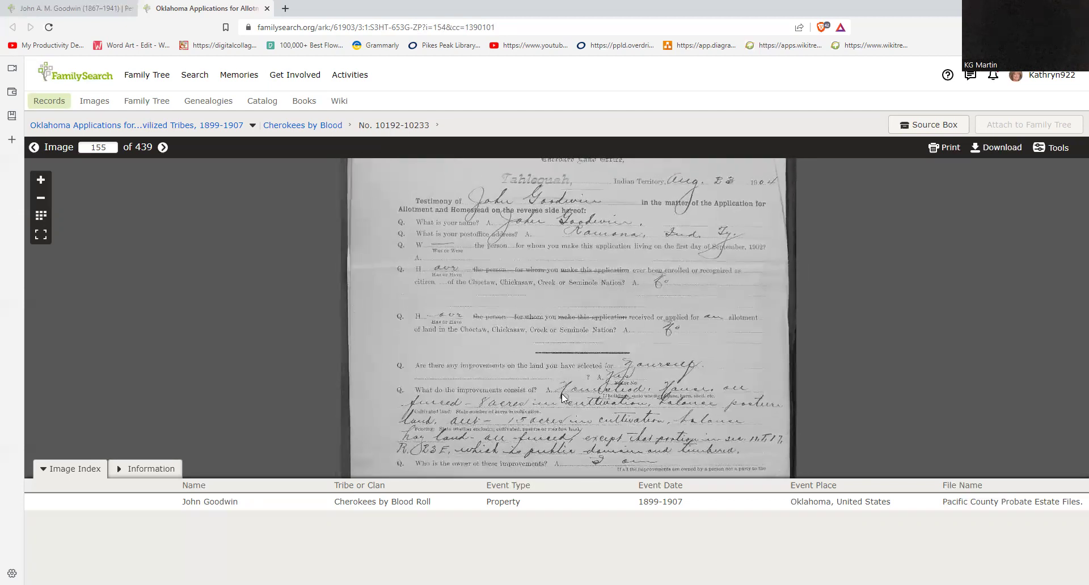
pyautogui.moveTo(558, 382); pyautogui.dragTo(574, 472)
pyautogui.scroll(-5, 569, 312)
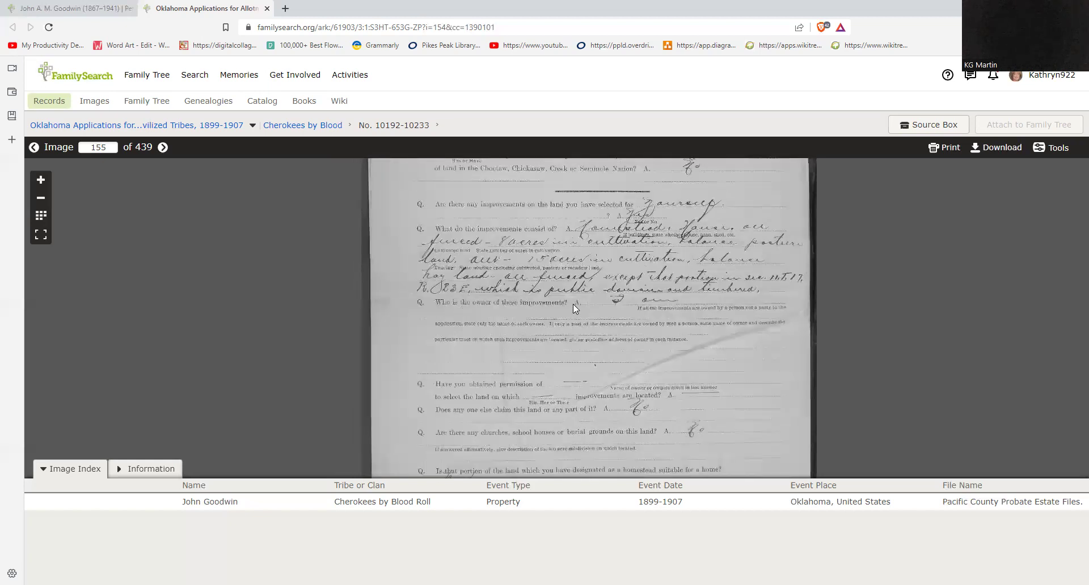
pyautogui.scroll(1, 577, 330)
pyautogui.scroll(1, 577, 330)
pyautogui.moveTo(579, 313); pyautogui.dragTo(567, 365)
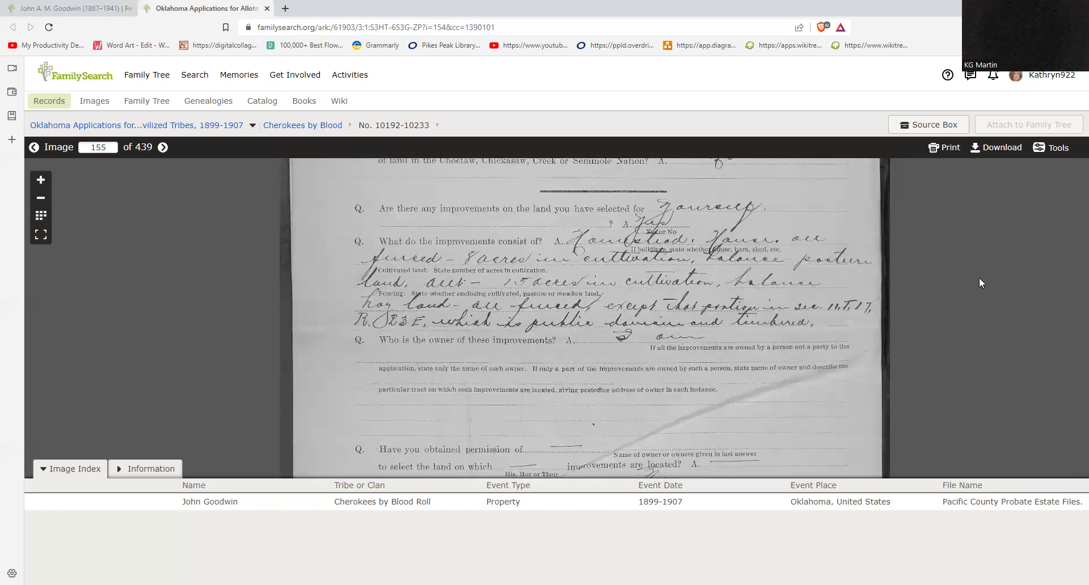
# Step: Page back through images 154 and 153, panning each allotment application page to read it
pyautogui.click(33, 148)
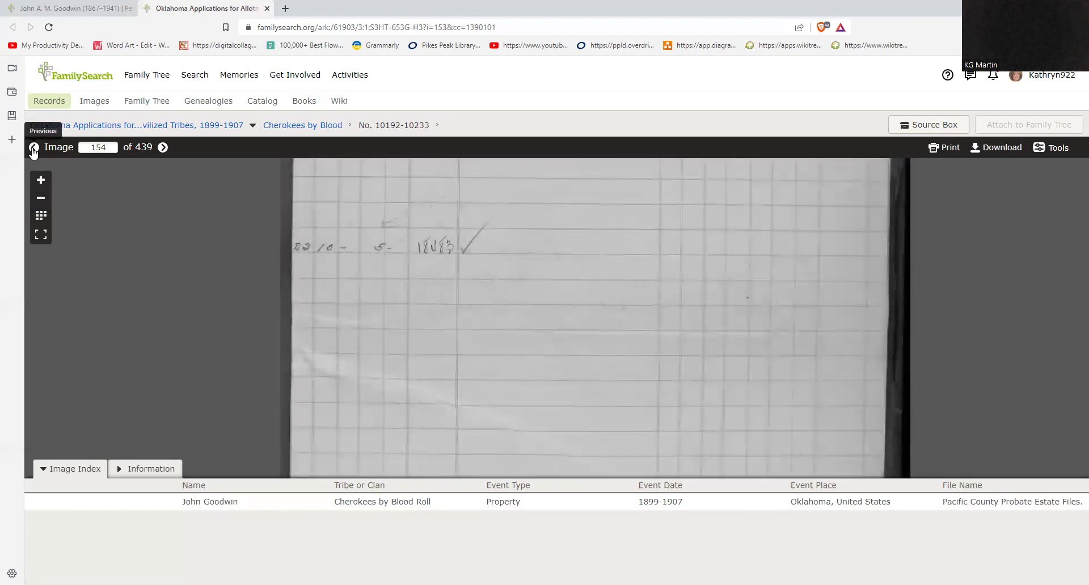
pyautogui.scroll(-2, 379, 320)
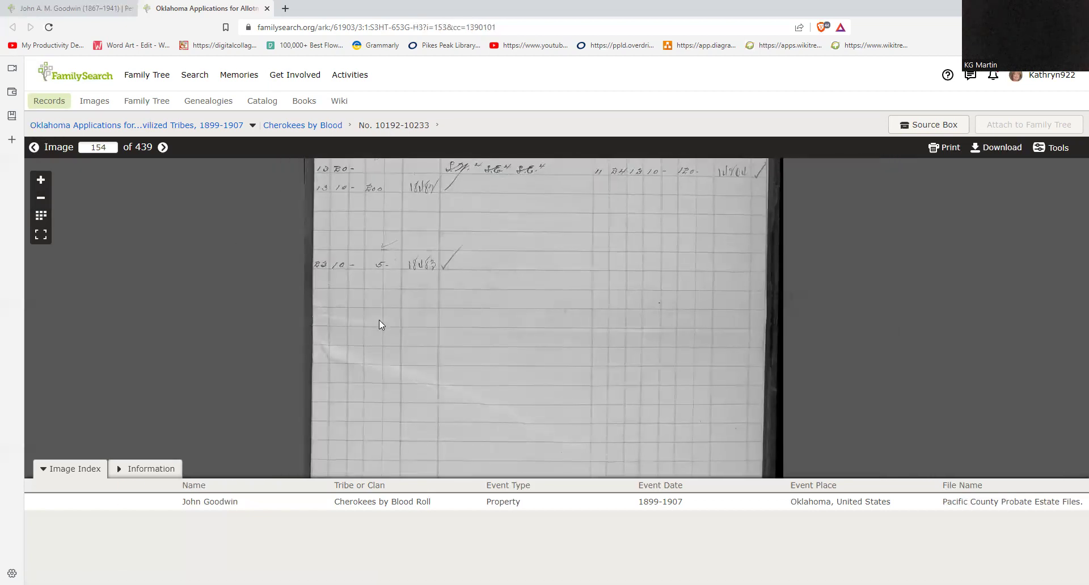
pyautogui.moveTo(486, 364); pyautogui.dragTo(504, 400)
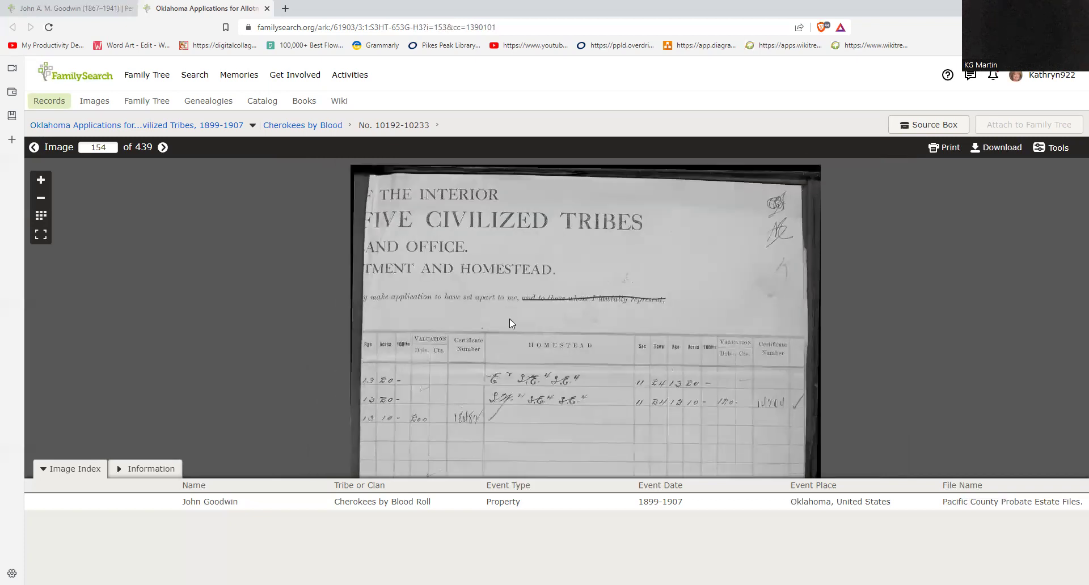
pyautogui.scroll(-2, 509, 332)
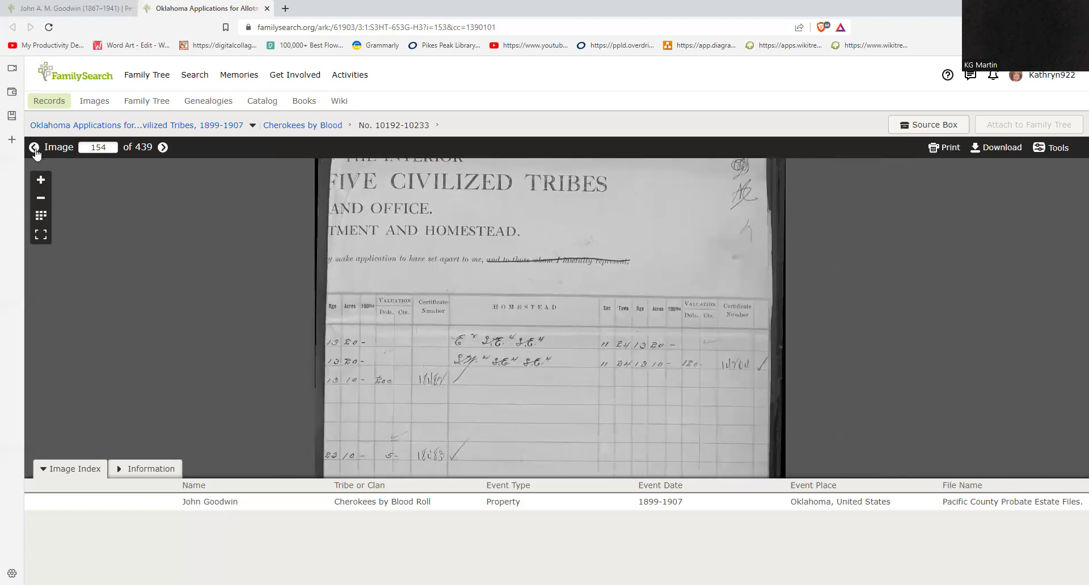
pyautogui.click(34, 147)
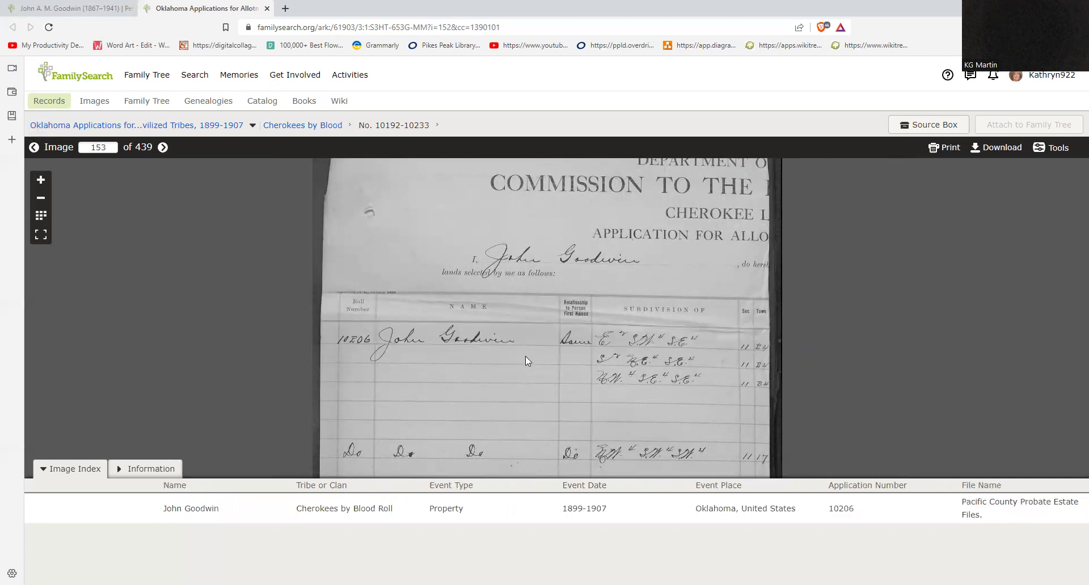
pyautogui.moveTo(510, 371); pyautogui.dragTo(505, 288)
pyautogui.scroll(2, 505, 327)
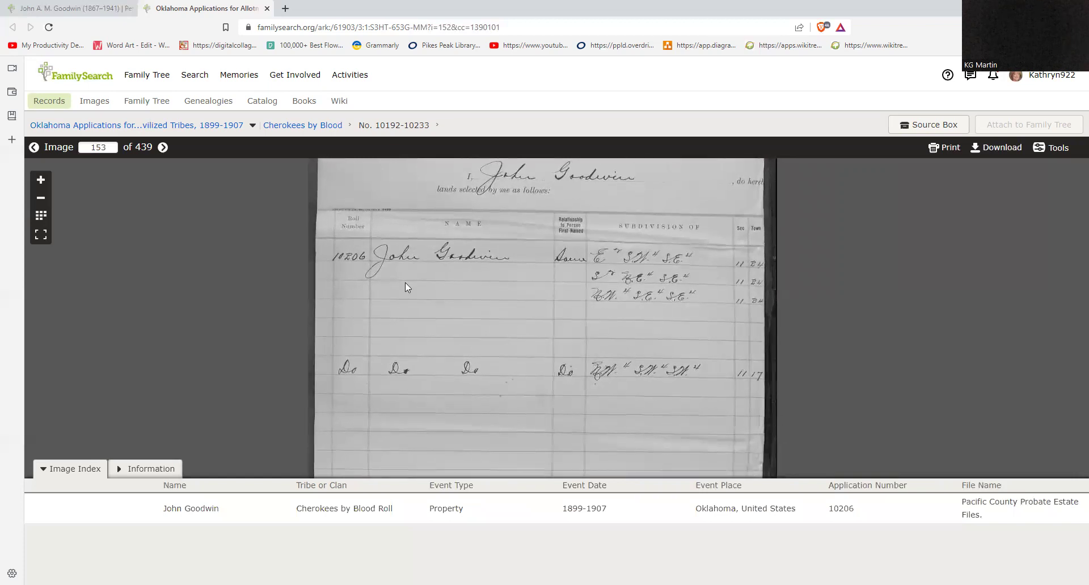
# Step: Continue back past the image 152 return receipt to image 151, dismissing a sidebar popup
pyautogui.click(34, 148)
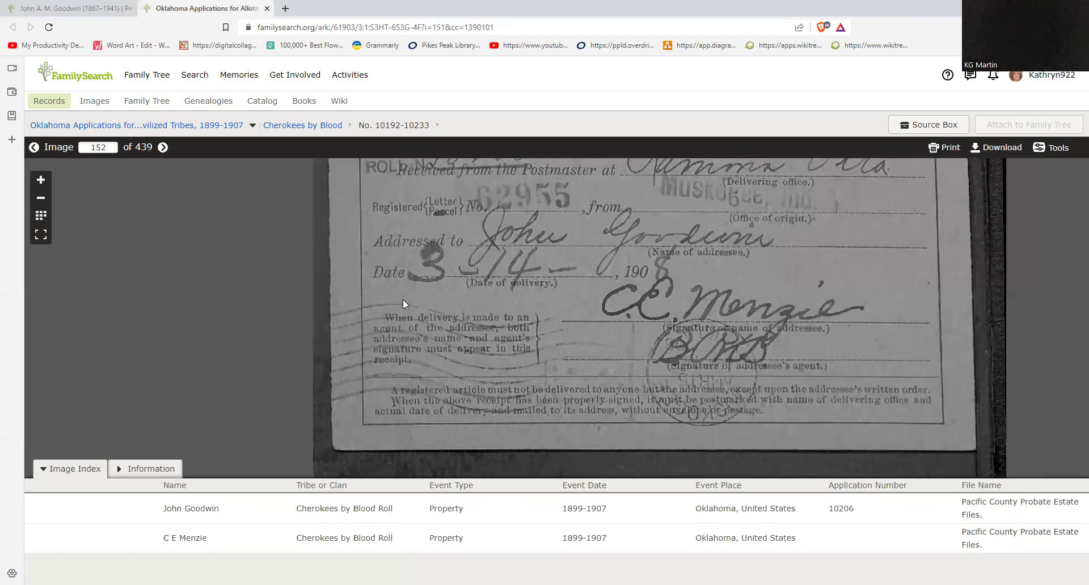
pyautogui.scroll(-3, 402, 300)
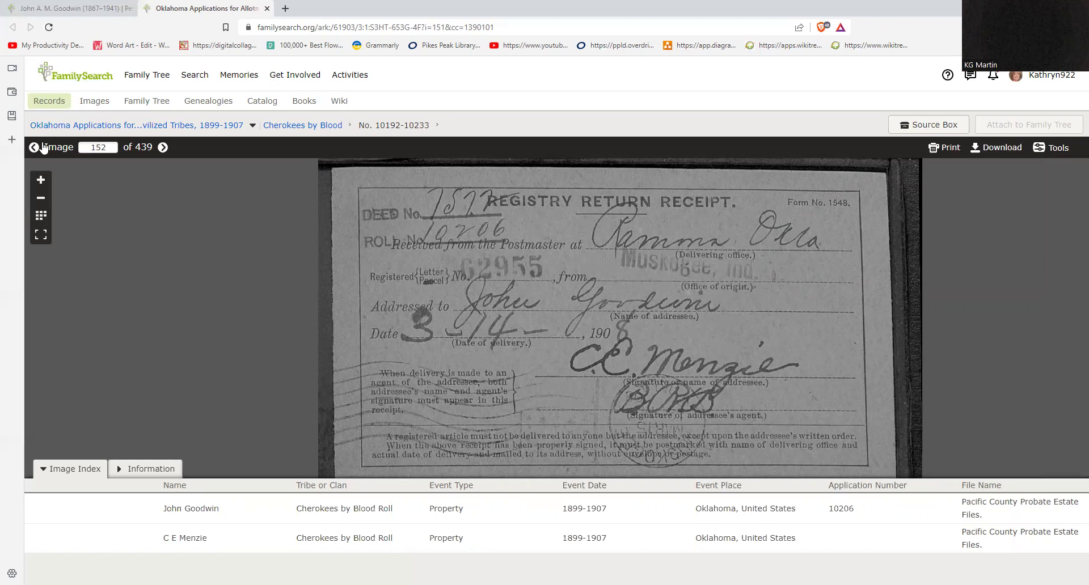
pyautogui.click(16, 143)
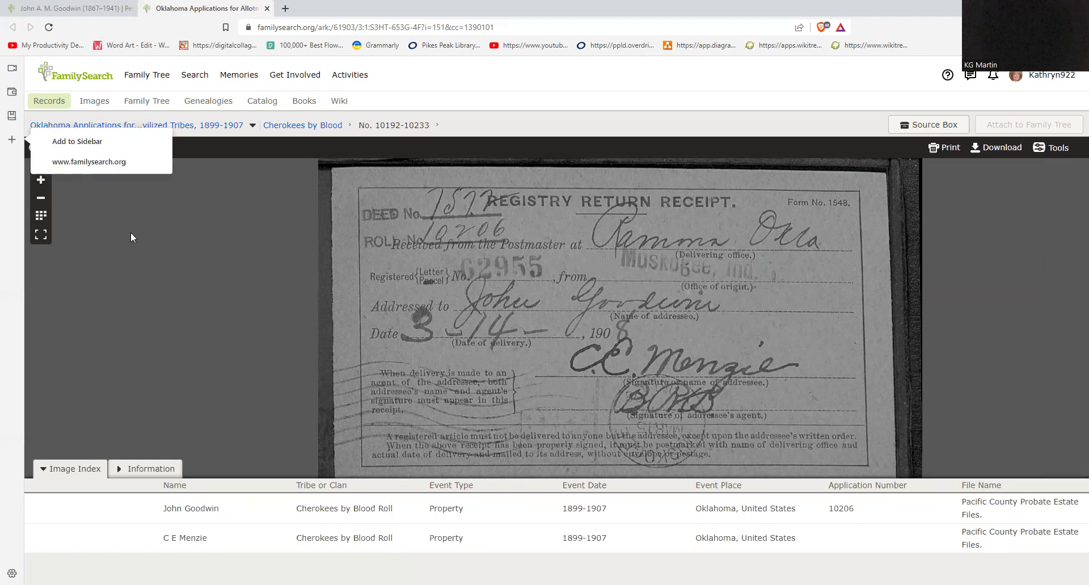
pyautogui.click(34, 147)
pyautogui.click(34, 147)
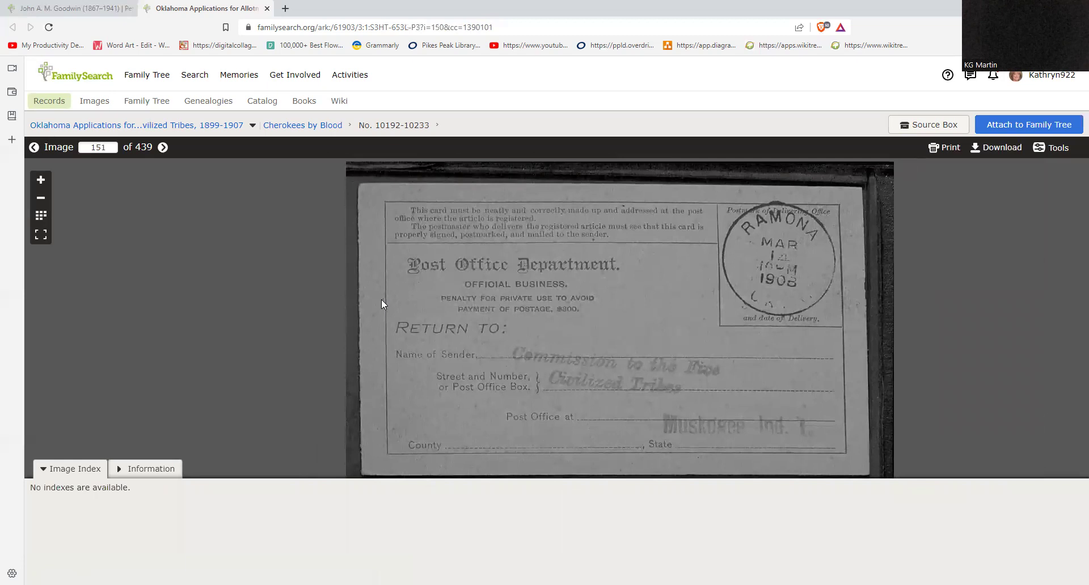
# Step: Go back through image 150 to the image 149 return card and start Attach to Family Tree
pyautogui.click(34, 149)
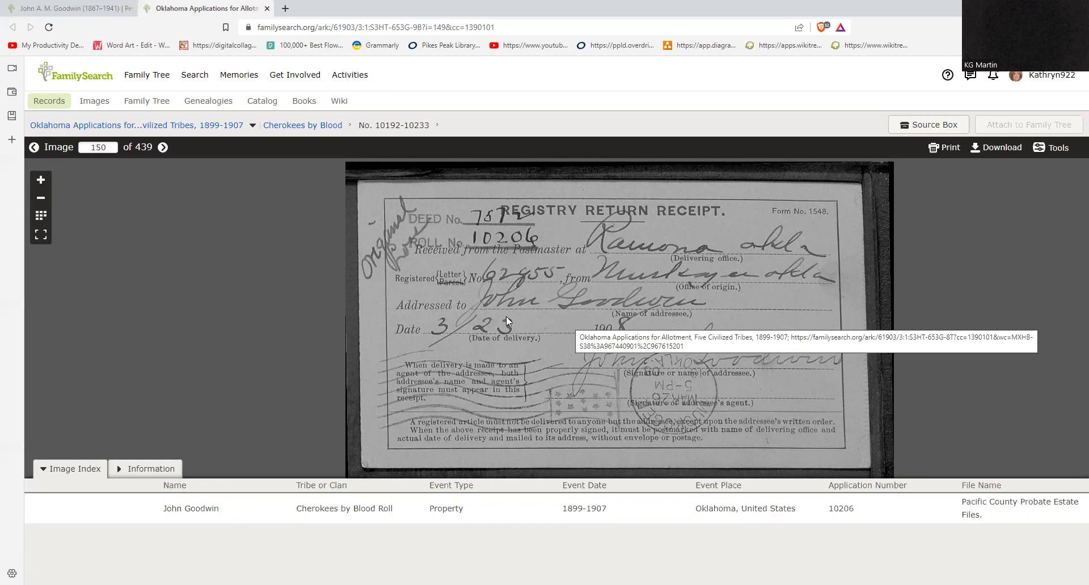
pyautogui.click(33, 149)
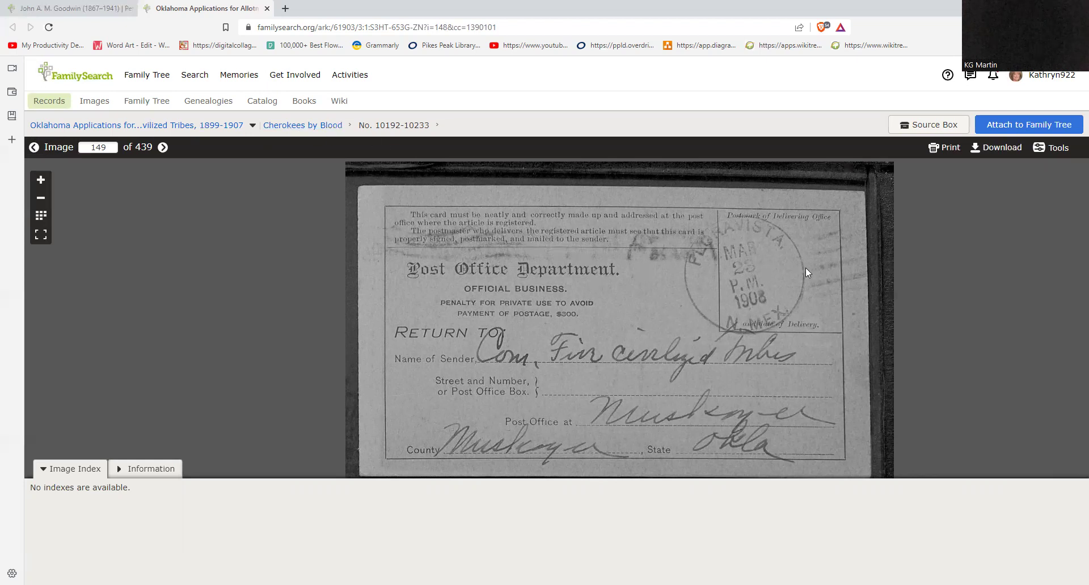
pyautogui.click(1014, 129)
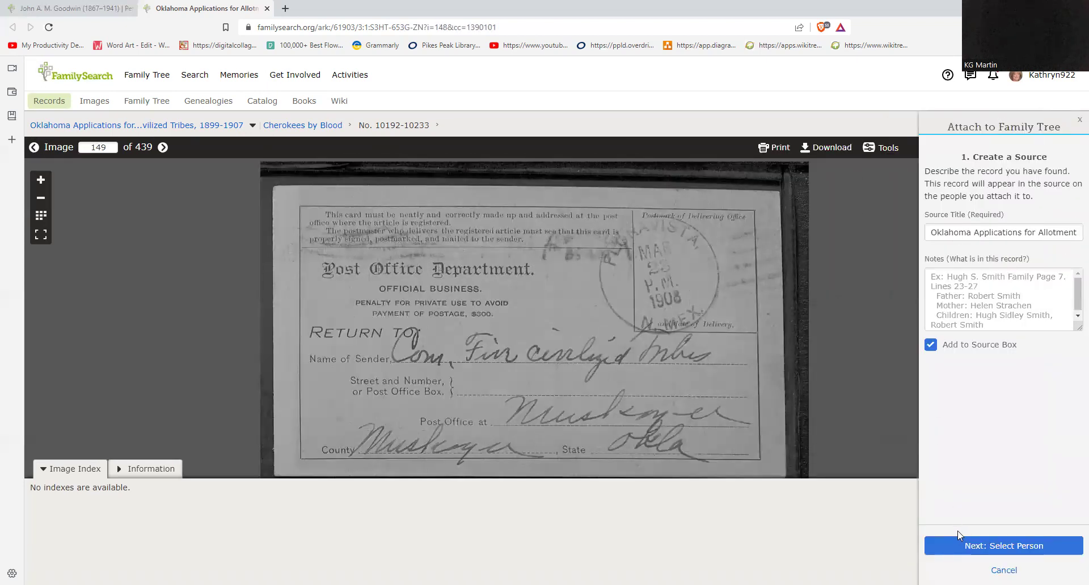
# Step: Pick the 1867–1941 ancestor in the Attach panel and attach the image 149 record as his source
pyautogui.click(960, 545)
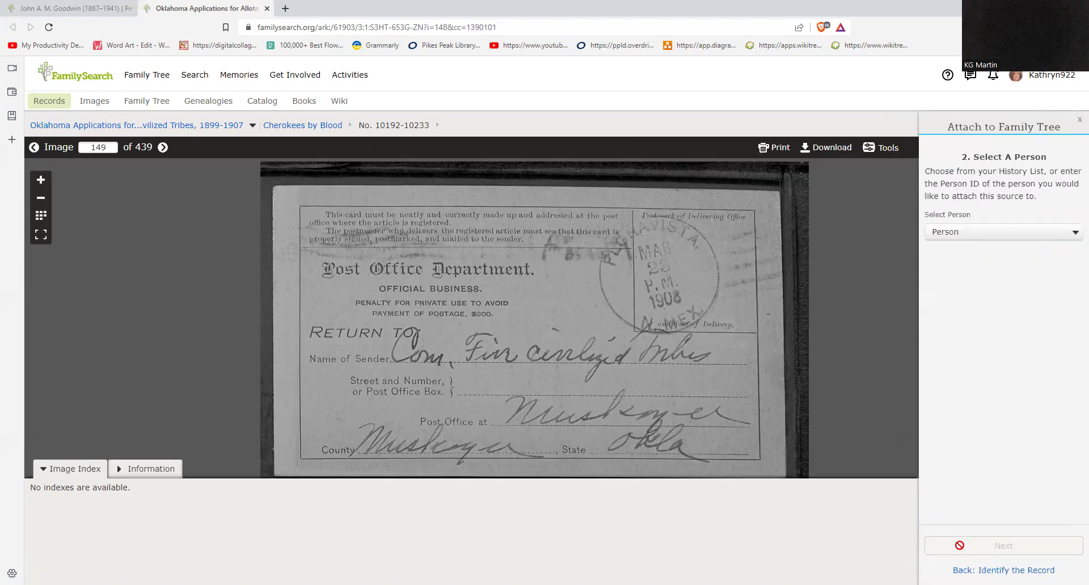
pyautogui.click(1014, 234)
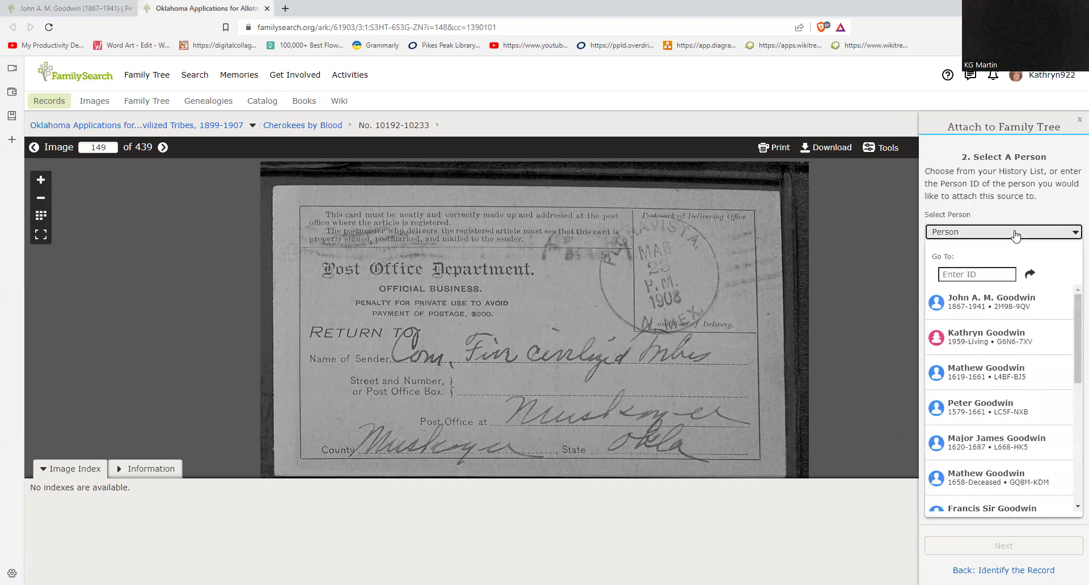
pyautogui.click(980, 306)
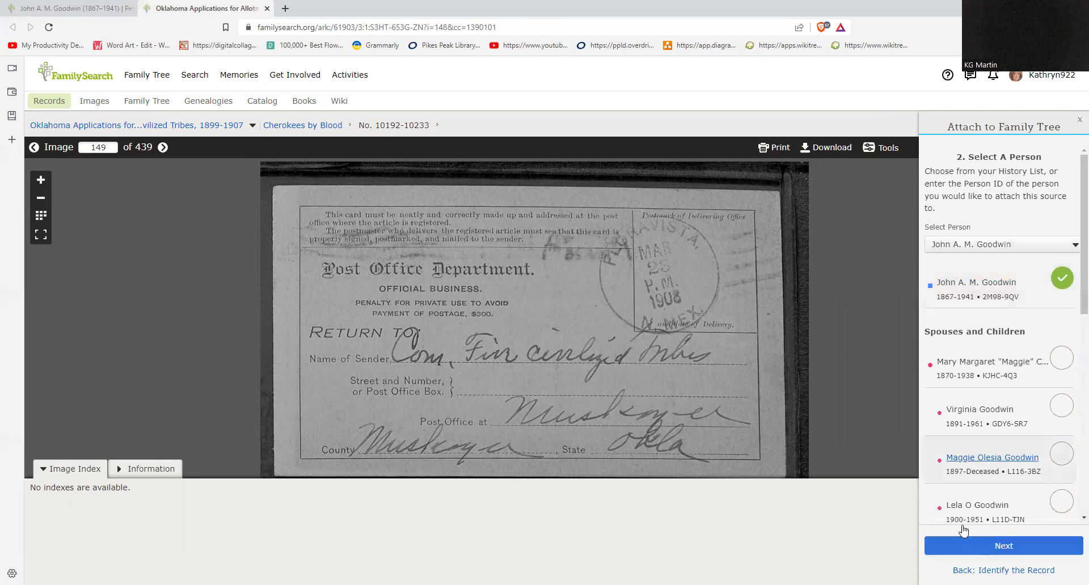
pyautogui.click(980, 546)
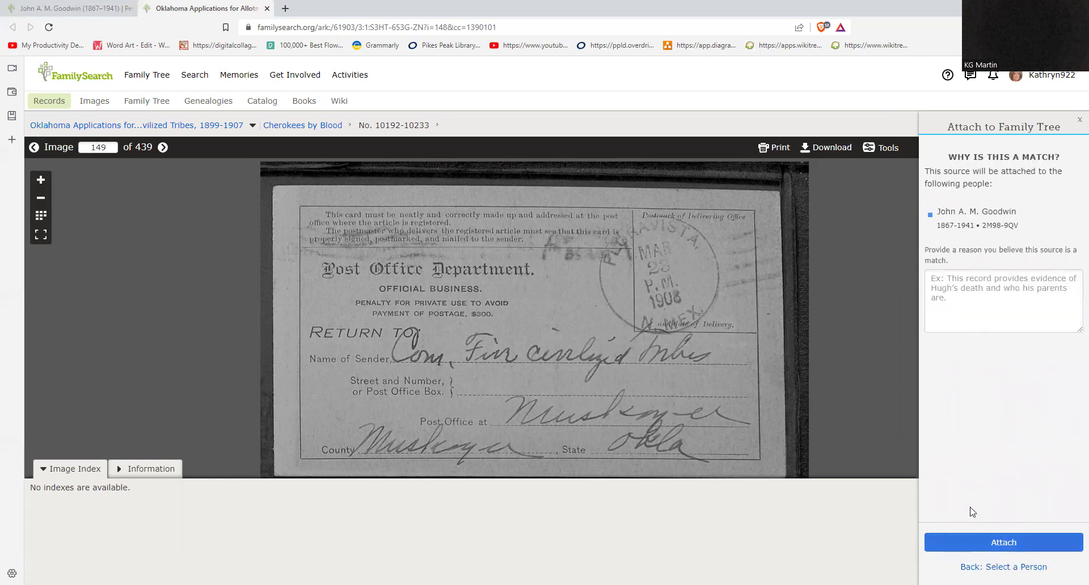
pyautogui.click(975, 542)
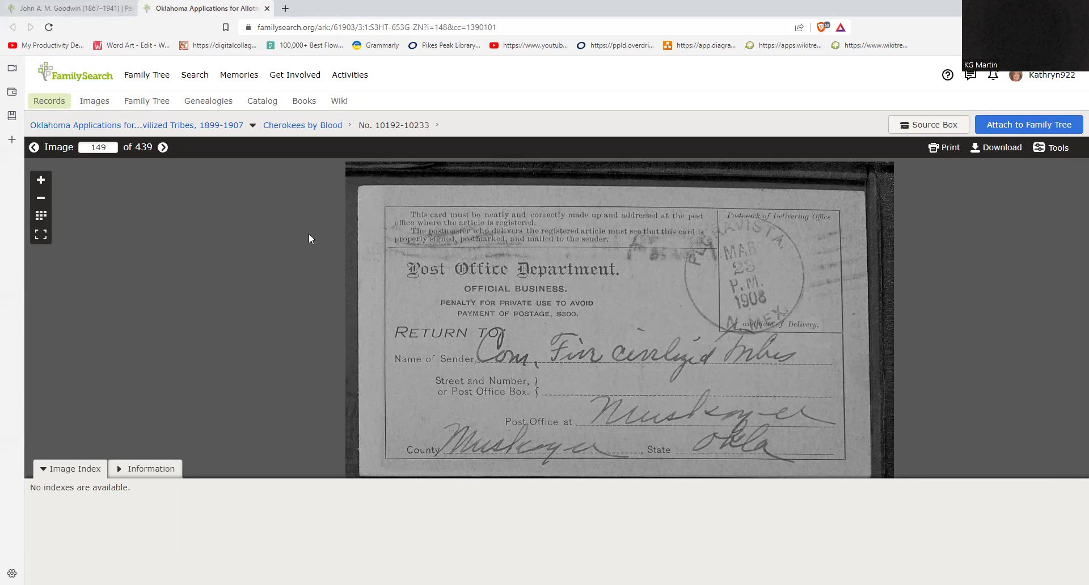
# Step: Refresh the ancestor's Sources list to show 12 sources, glance at Memories, and return
pyautogui.click(95, 9)
pyautogui.click(49, 28)
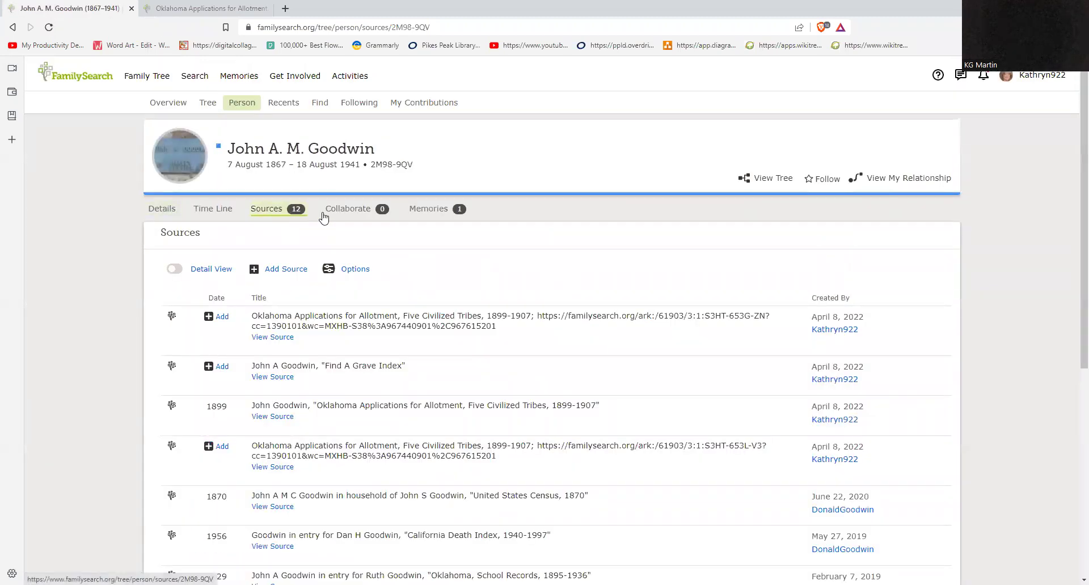
pyautogui.click(443, 210)
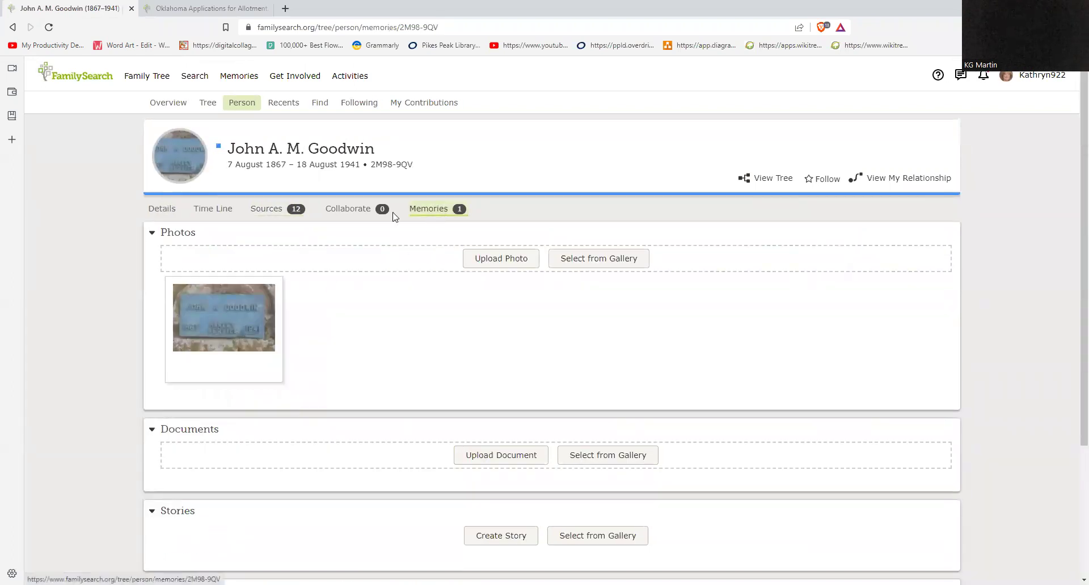
pyautogui.click(269, 215)
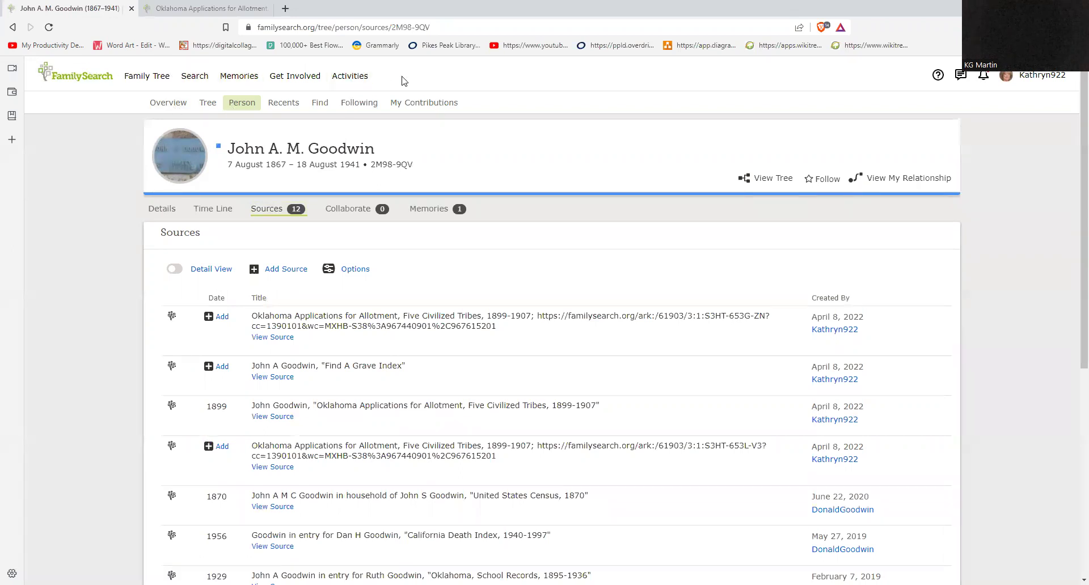
# Step: In Search Historical Records, fill in the ancestor's suggested first and last names
pyautogui.click(195, 79)
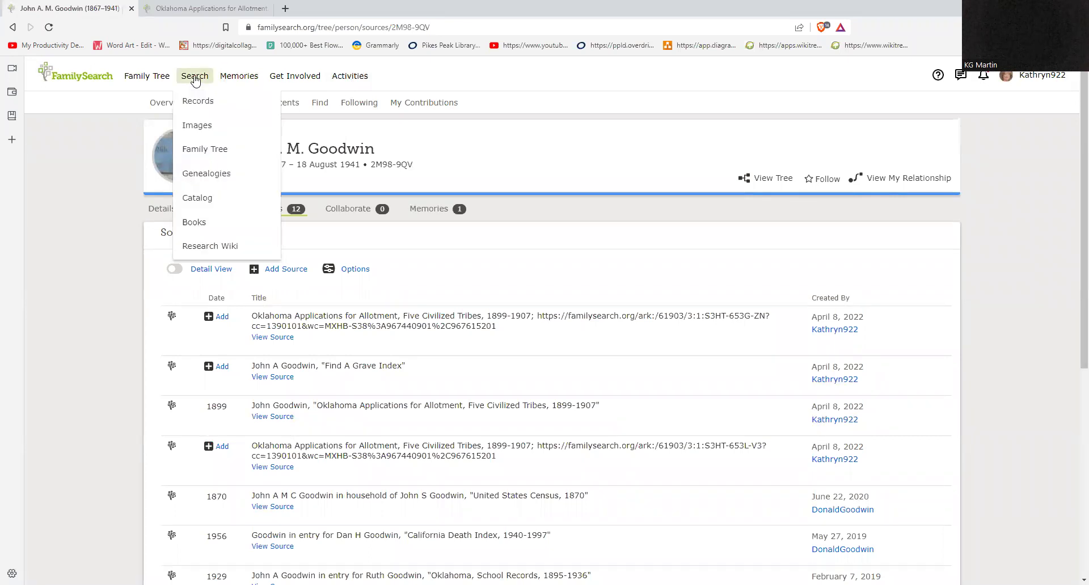
pyautogui.click(202, 105)
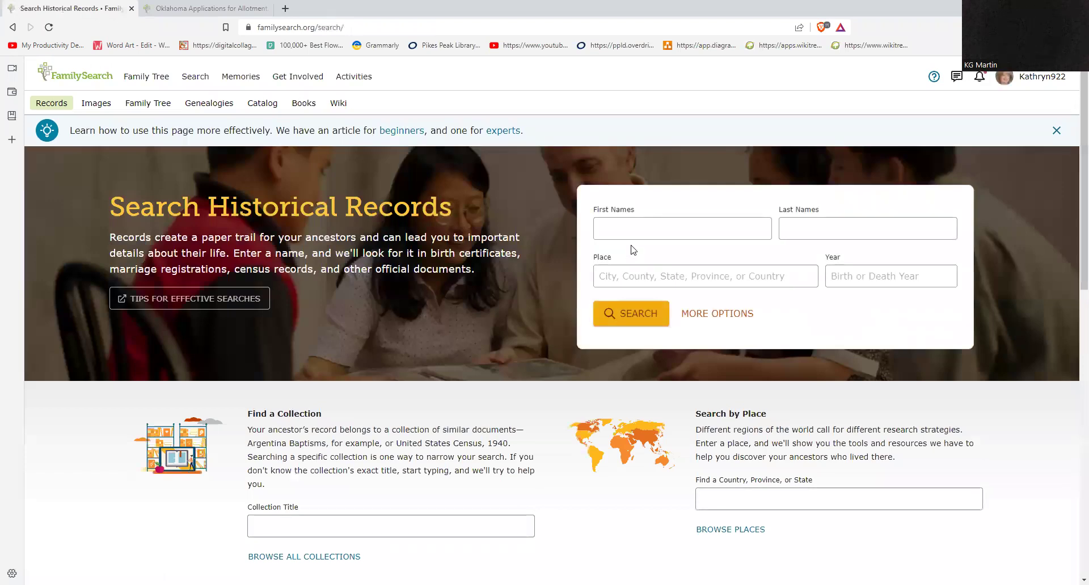
pyautogui.click(631, 229)
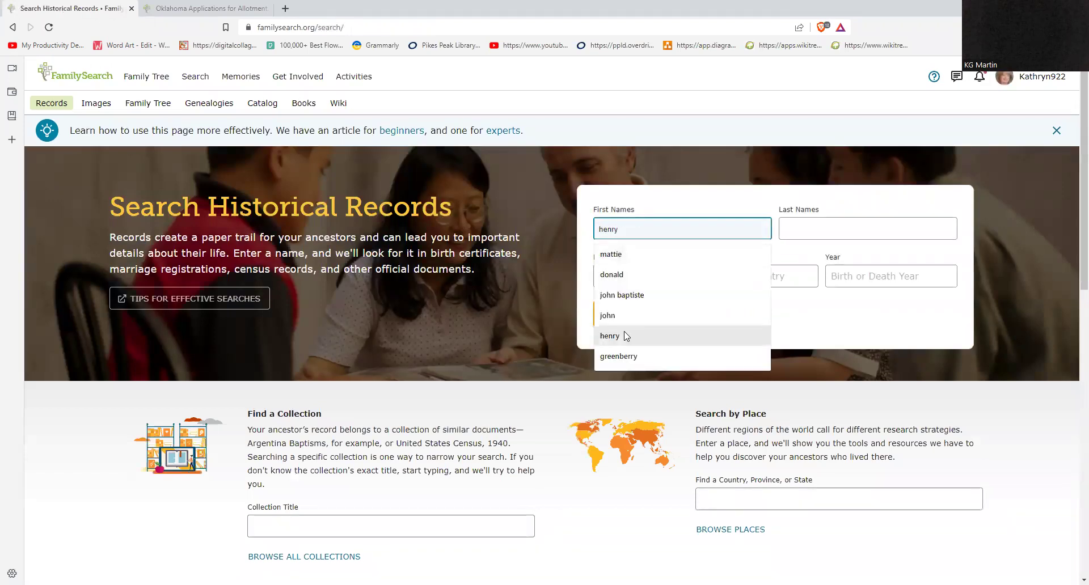
pyautogui.click(642, 315)
pyautogui.press('Tab')
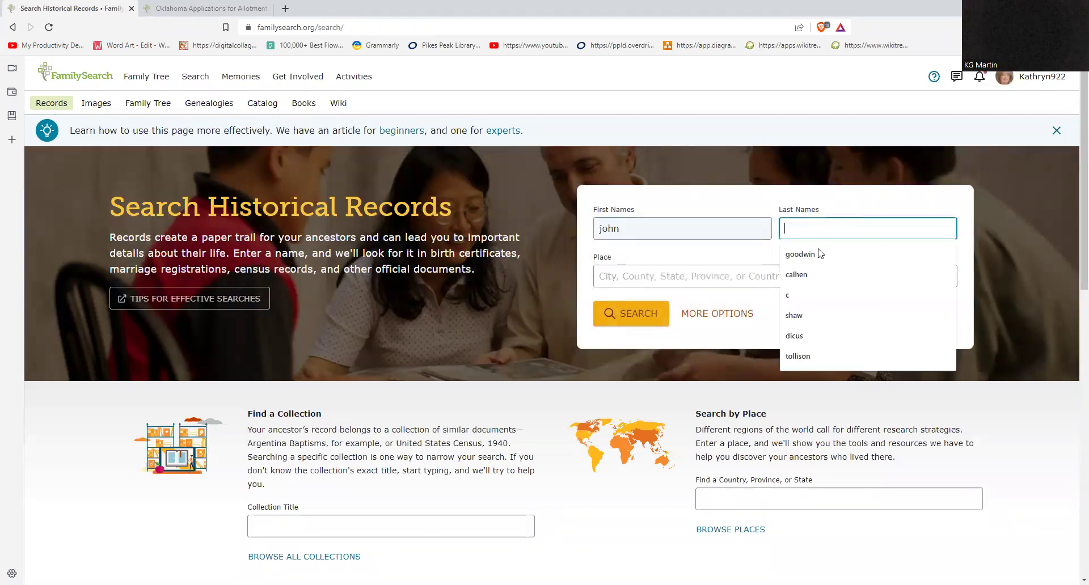
pyautogui.press('Down')
pyautogui.press('Return')
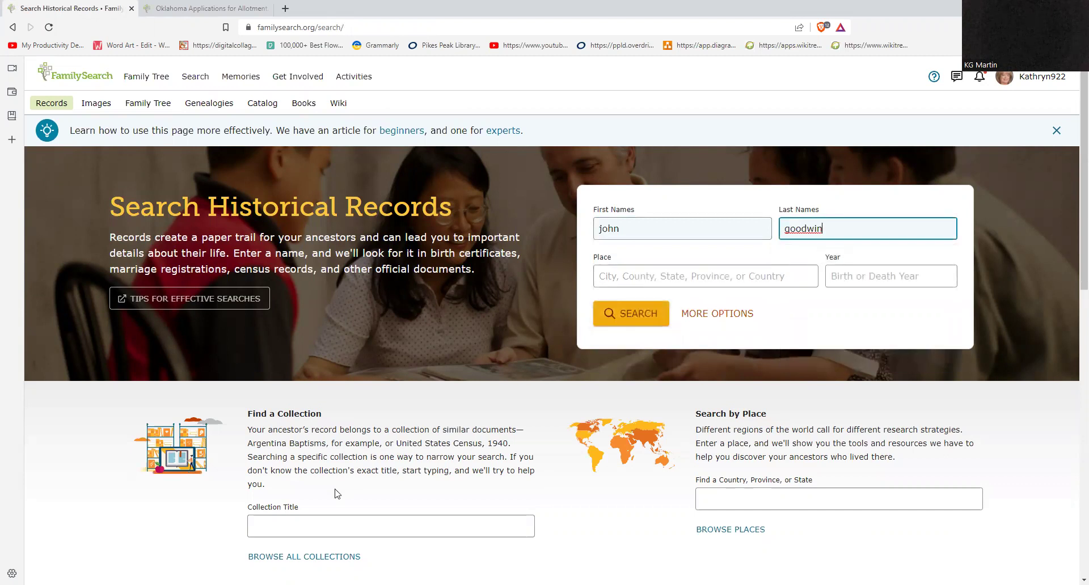
# Step: Enter 'daw' as a collection title, then open the full record collections list
pyautogui.click(301, 525)
pyautogui.write('dawes')
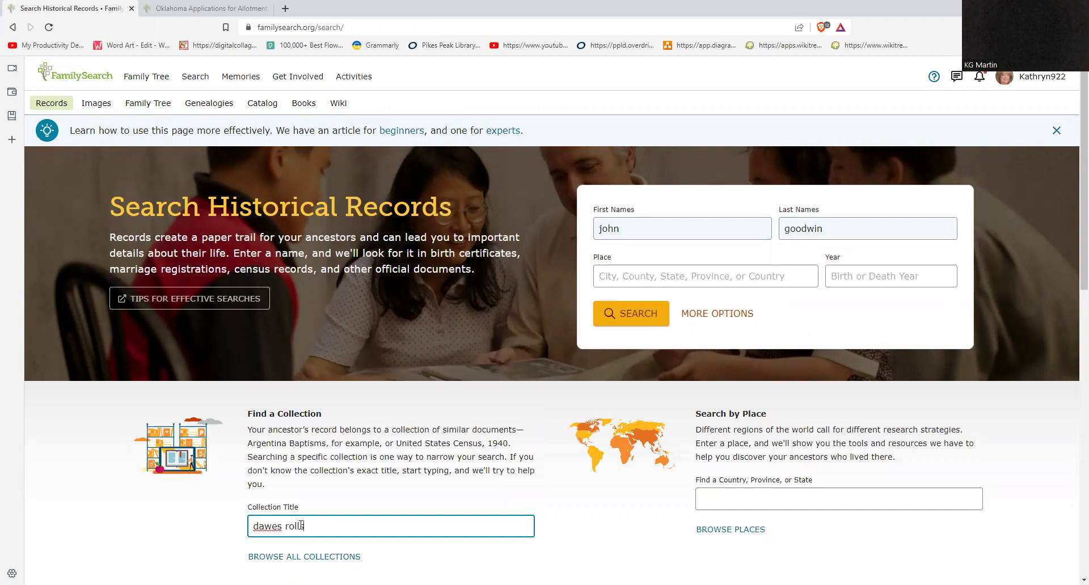
pyautogui.scroll(-1, 303, 528)
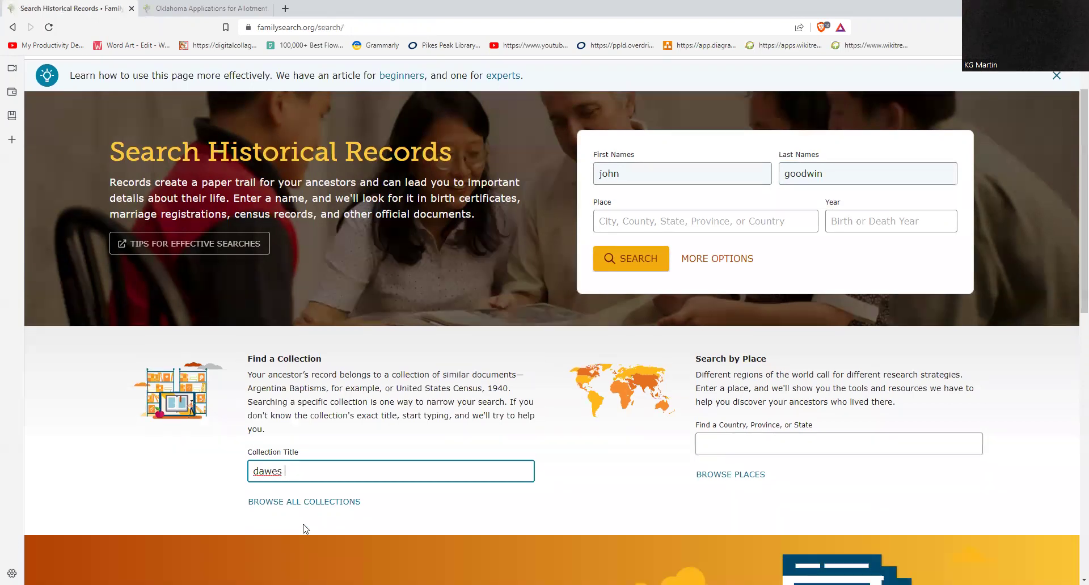
pyautogui.scroll(-2, 331, 374)
pyautogui.click(317, 389)
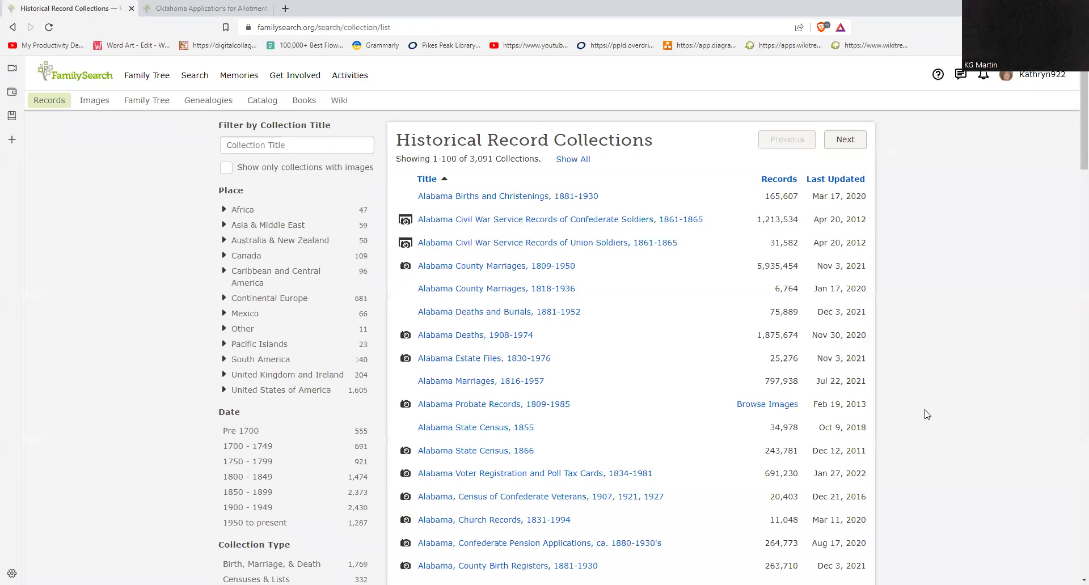
# Step: Filter the collections by place to United States of America > Oklahoma
pyautogui.scroll(-3, 927, 415)
pyautogui.scroll(-2, 927, 414)
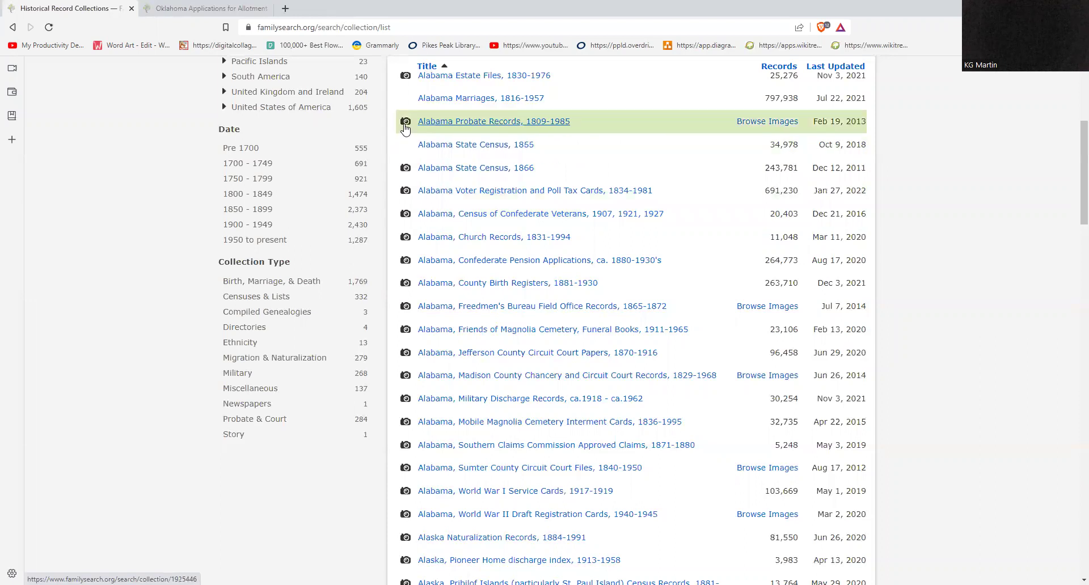
pyautogui.scroll(4, 323, 243)
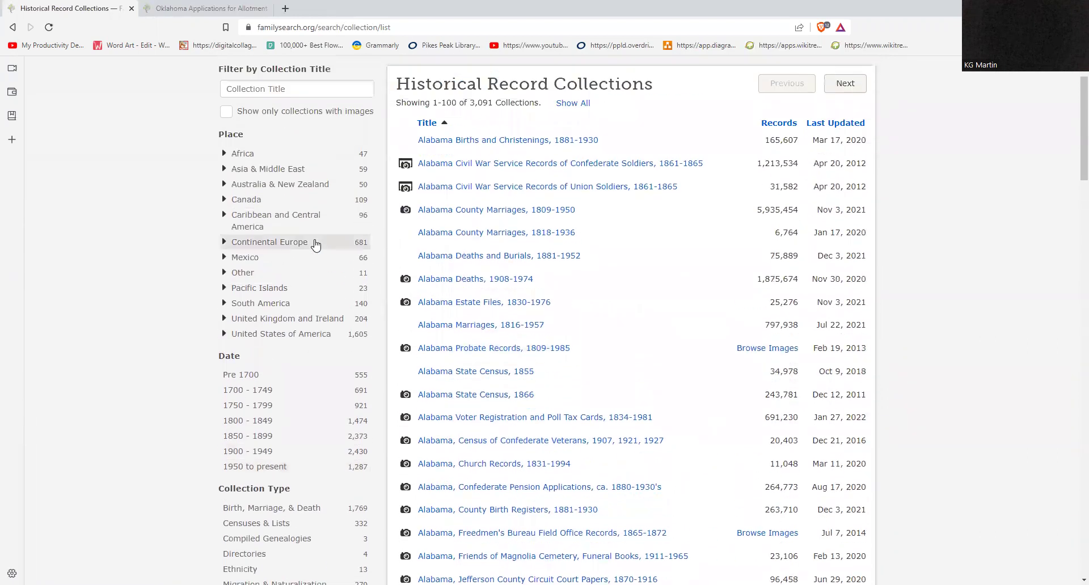
pyautogui.click(327, 335)
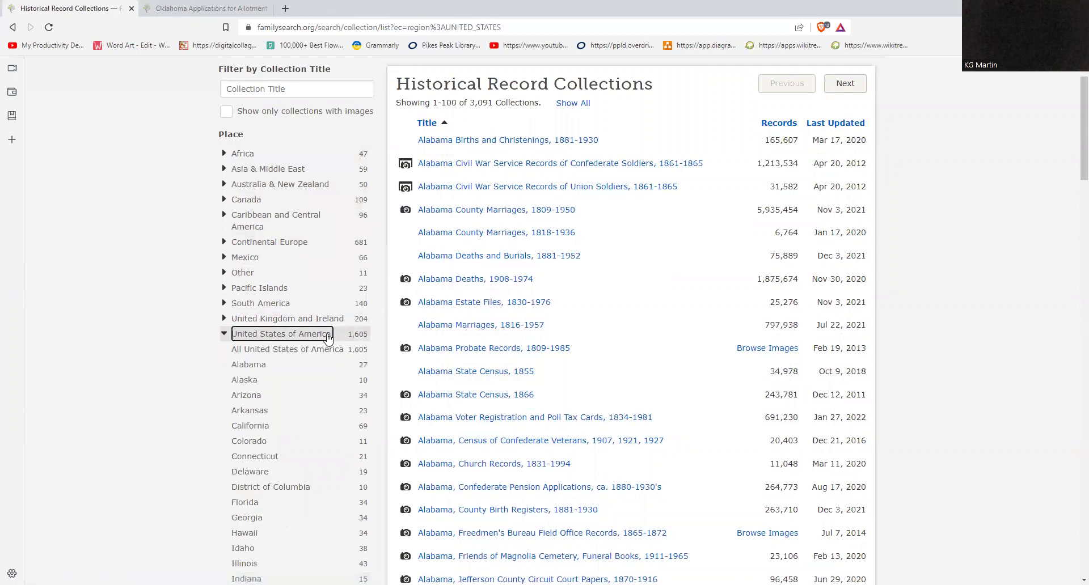
pyautogui.scroll(-8, 169, 362)
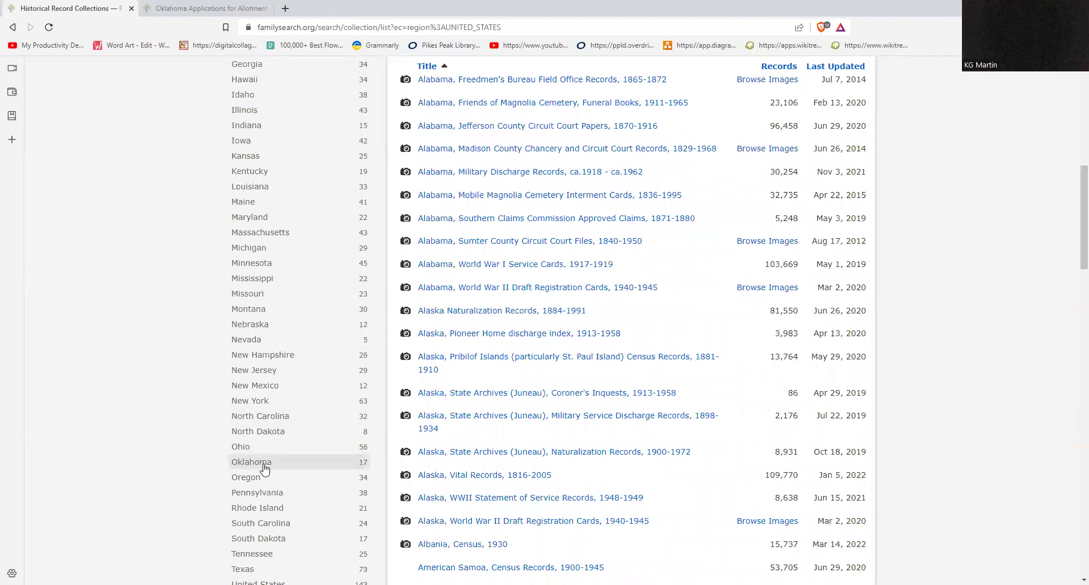
pyautogui.click(257, 462)
# Step: Open the Oklahoma, School Records, 1895-1936 collection from the 17 Oklahoma results
pyautogui.scroll(2, 255, 462)
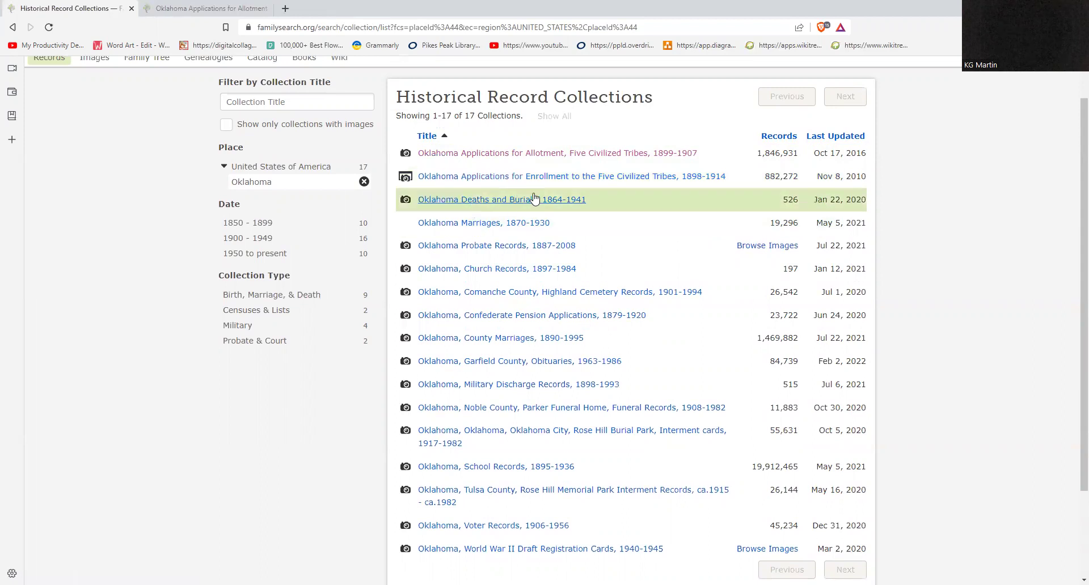
pyautogui.scroll(-2, 574, 352)
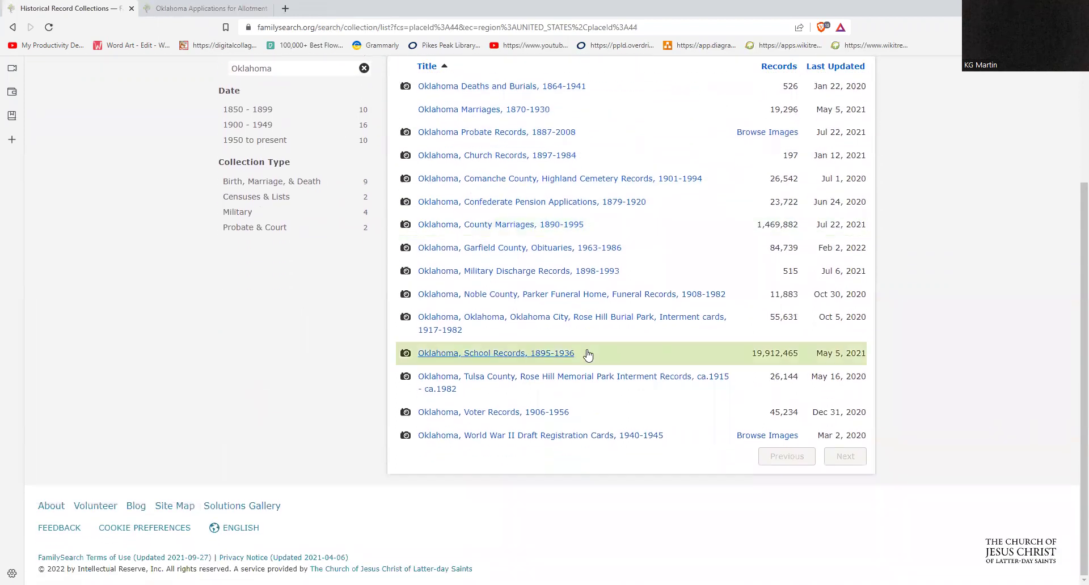
pyautogui.scroll(3, 585, 354)
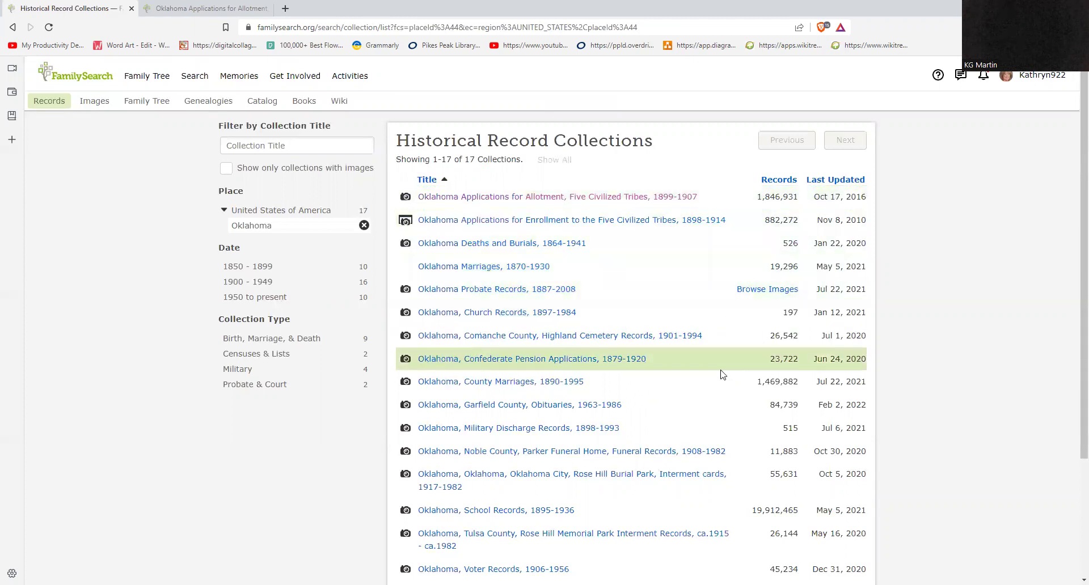
pyautogui.scroll(-3, 715, 278)
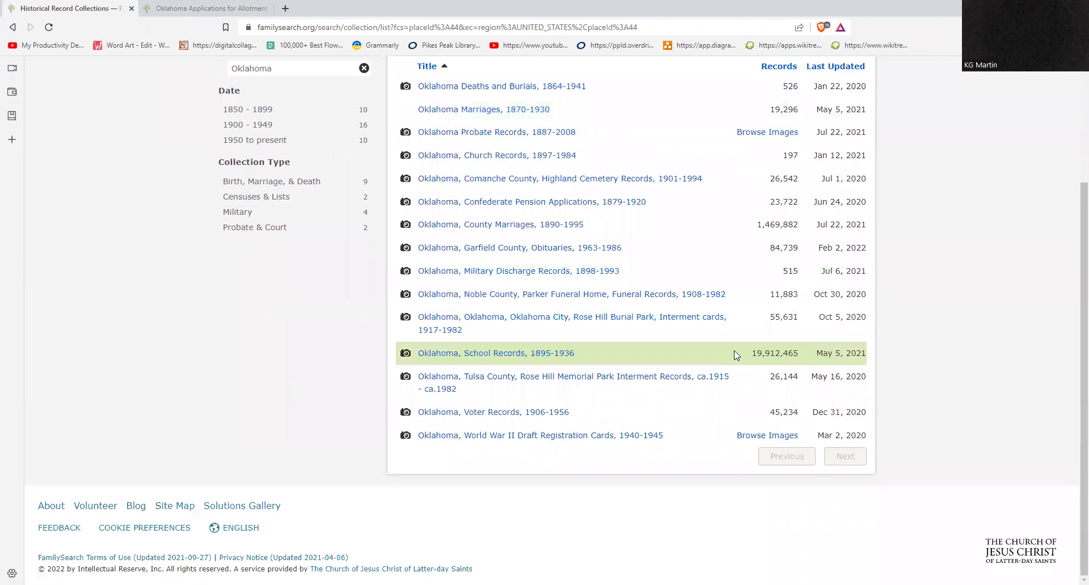
pyautogui.click(554, 353)
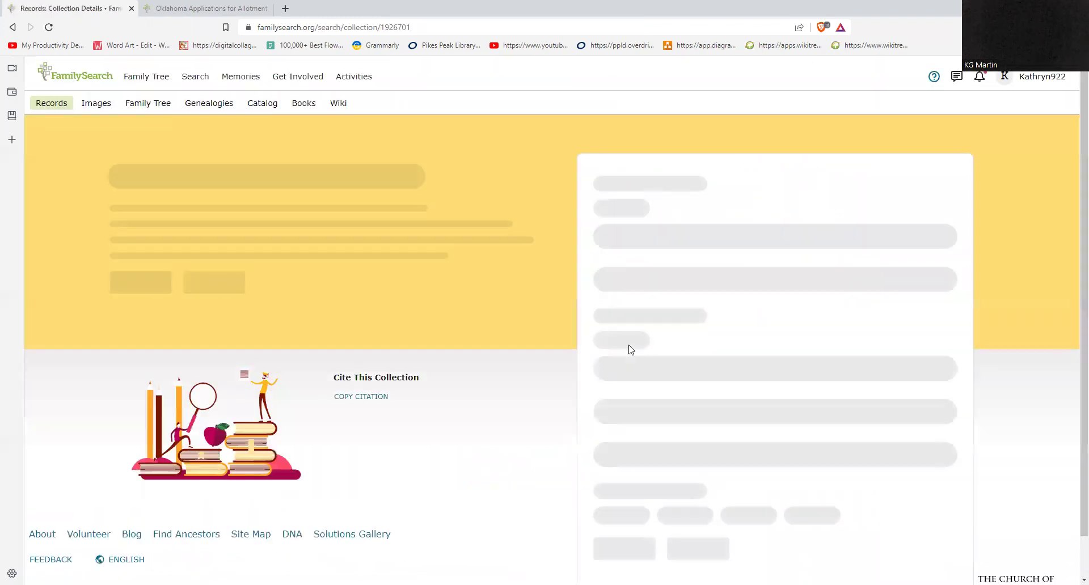
# Step: Search the Oklahoma school records by the ancestor's surname
pyautogui.scroll(-1, 522, 322)
pyautogui.scroll(1, 522, 322)
pyautogui.click(801, 196)
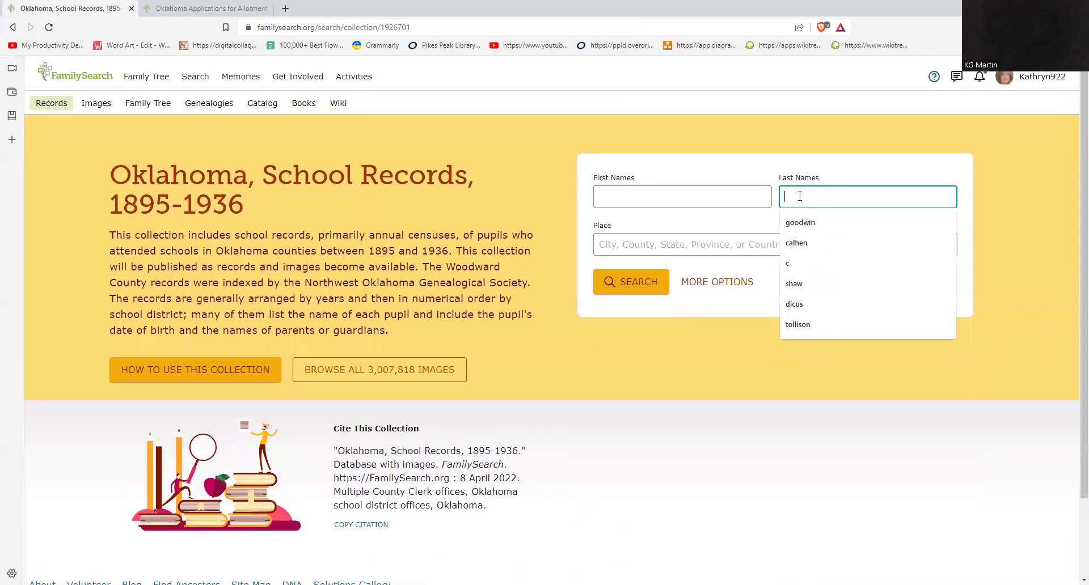
pyautogui.write('cathey')
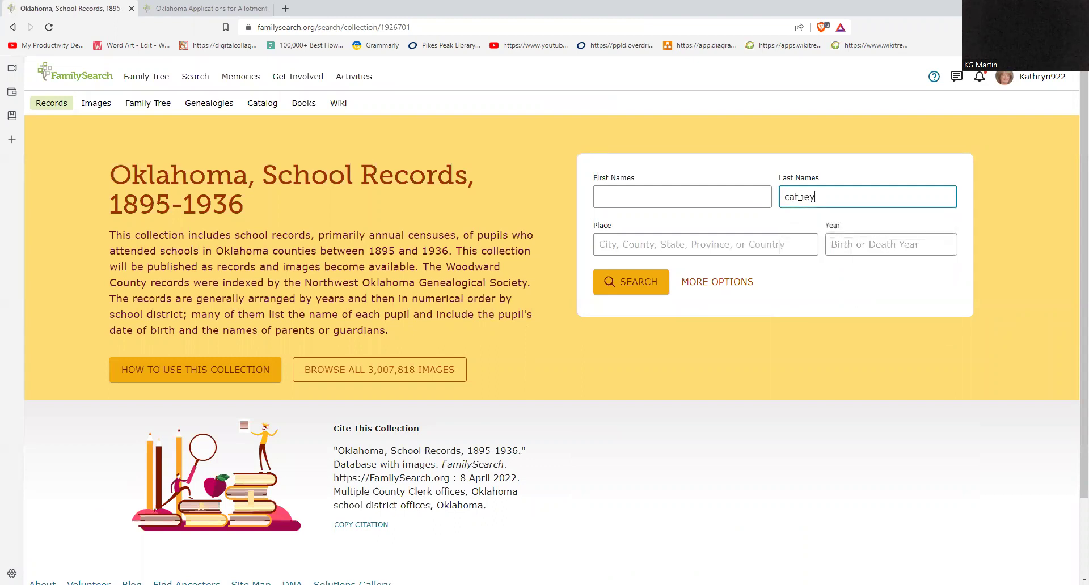
pyautogui.press('Return')
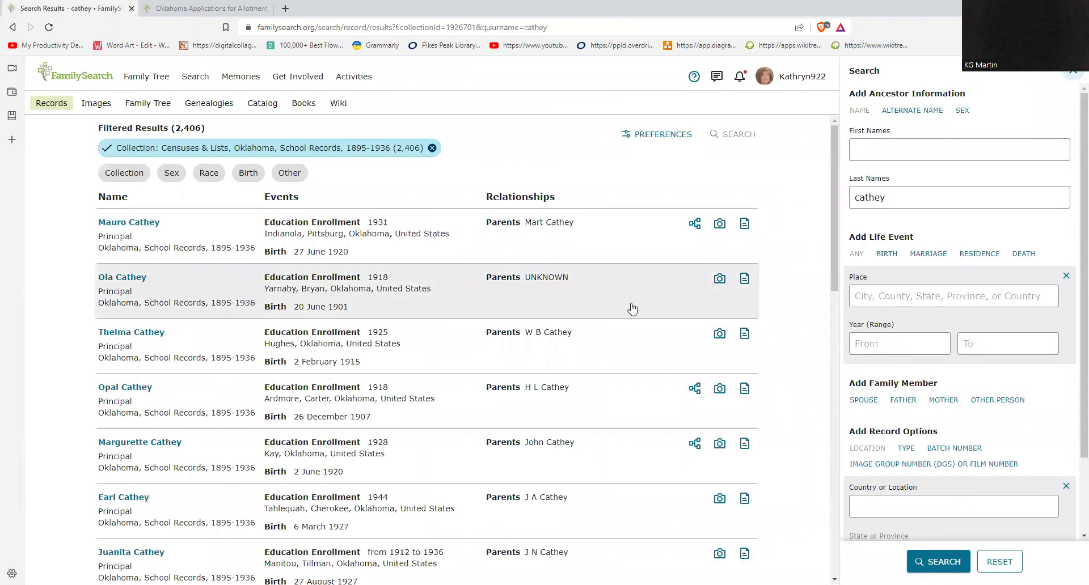
# Step: Add a first name, rerun the search for 77 results, and open the top 1928–1929 enrollment record
pyautogui.scroll(-1, 632, 307)
pyautogui.scroll(1, 632, 308)
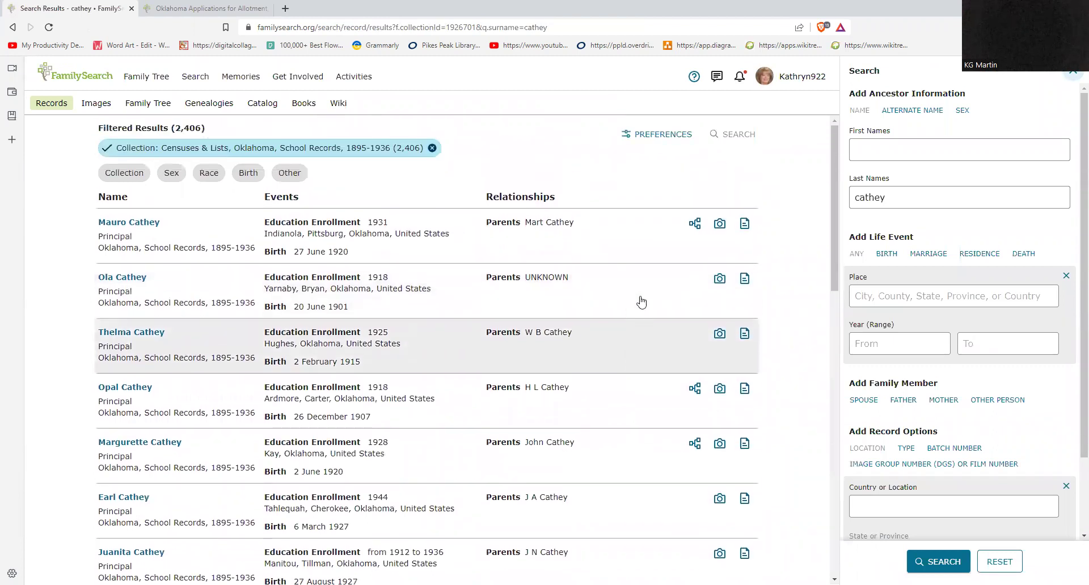
pyautogui.click(862, 146)
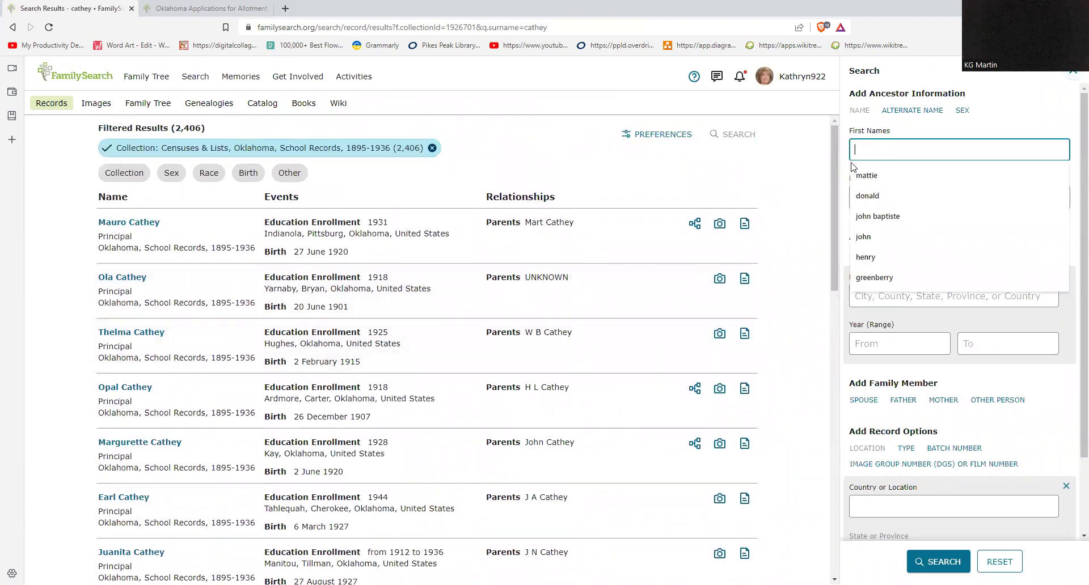
pyautogui.write('eunice')
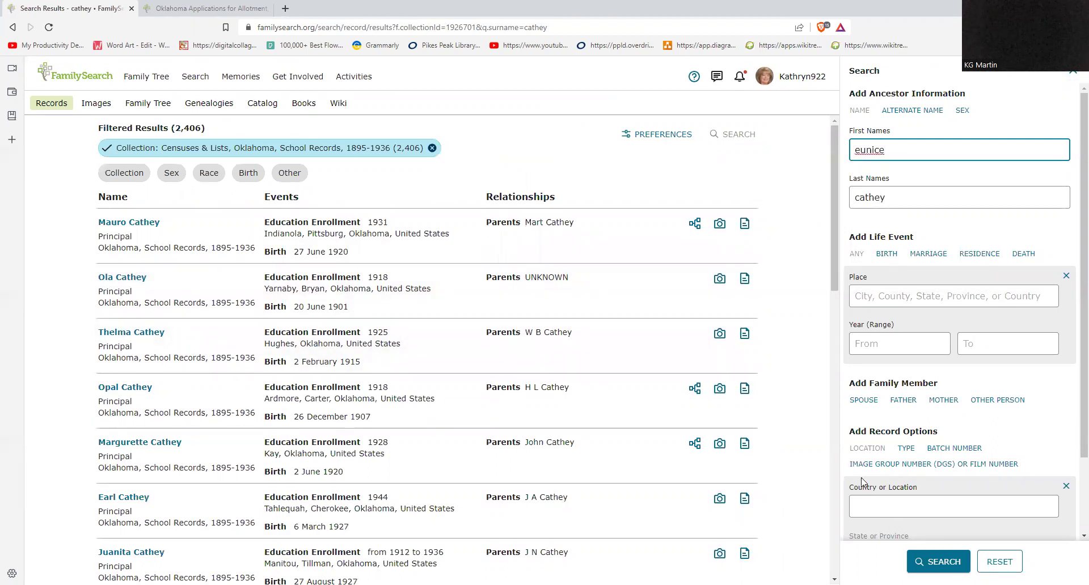
pyautogui.click(928, 563)
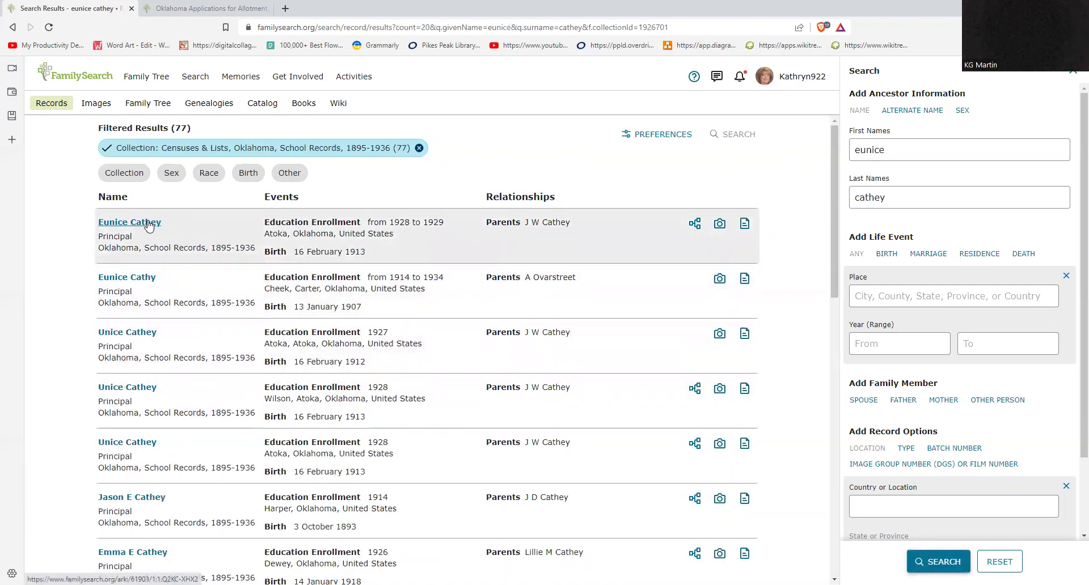
pyautogui.click(148, 225)
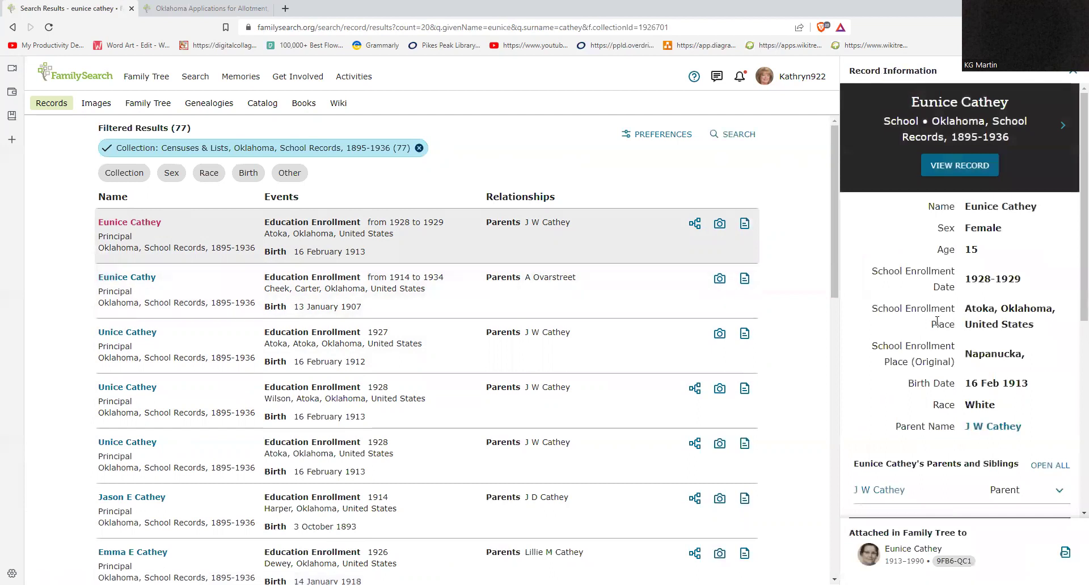
pyautogui.scroll(-2, 937, 322)
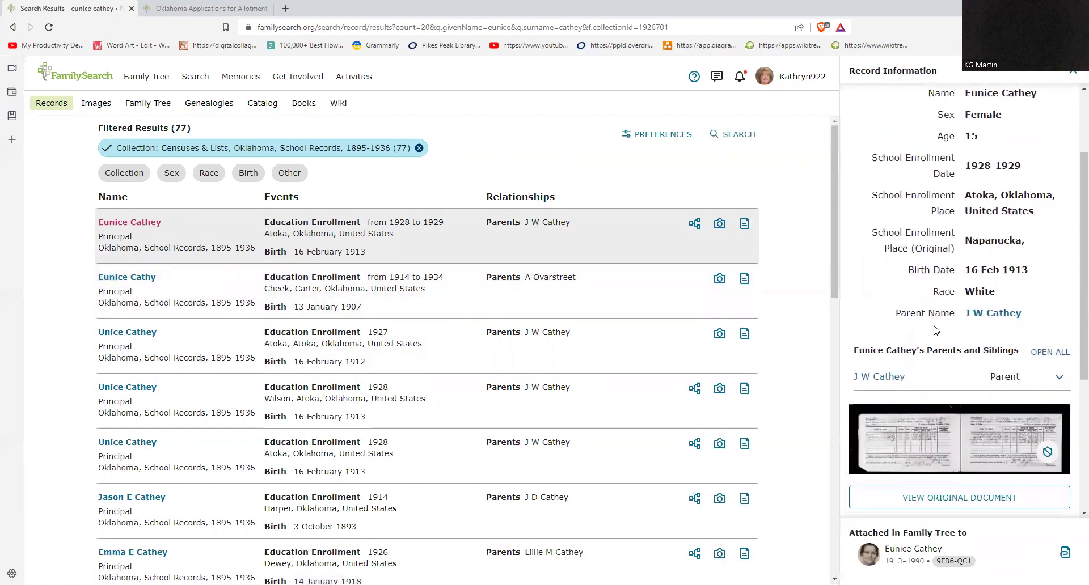
pyautogui.scroll(2, 936, 331)
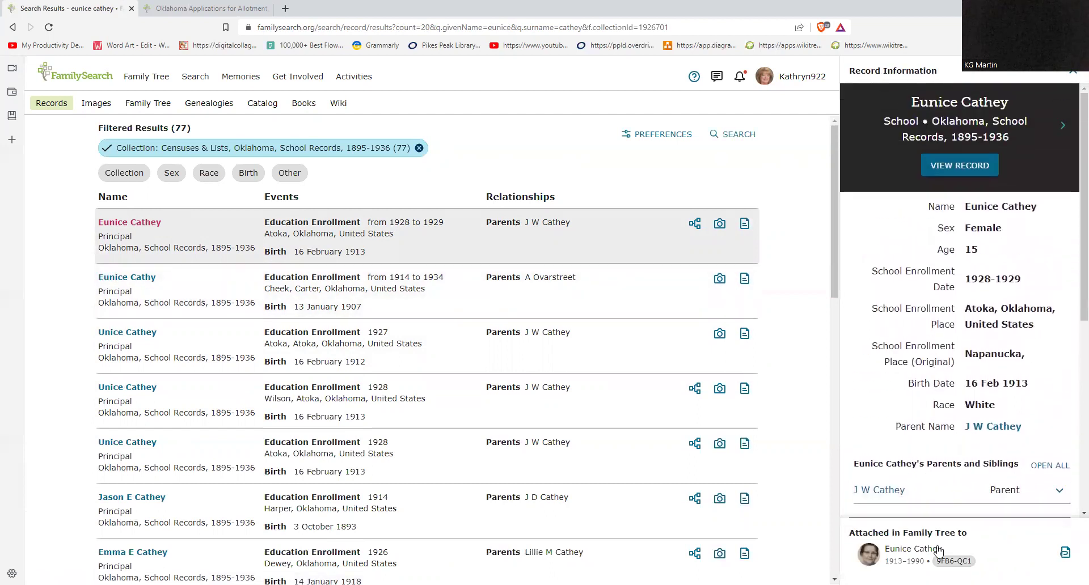
pyautogui.scroll(-3, 894, 439)
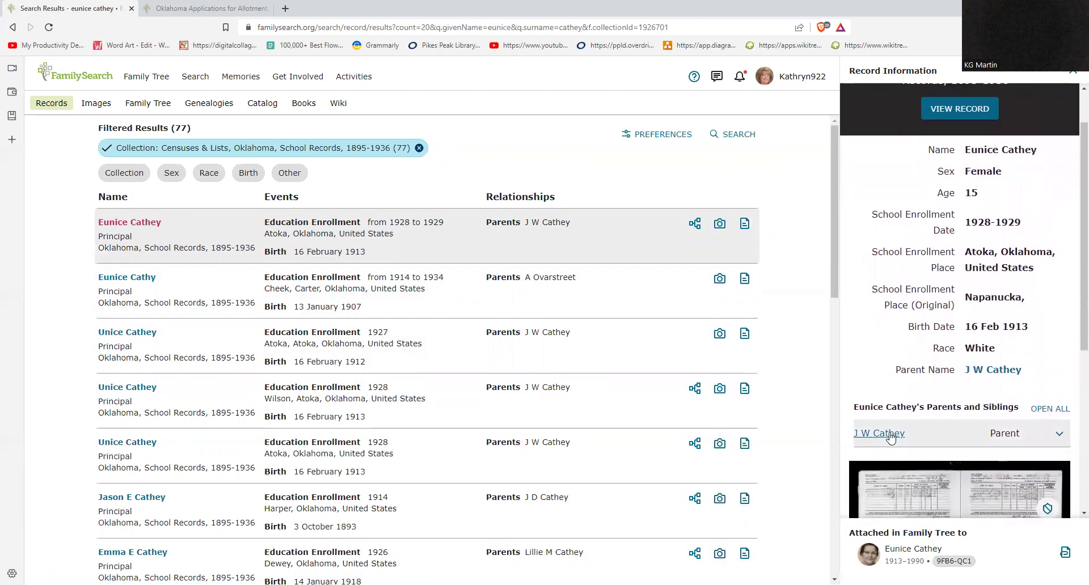
# Step: Open the original Atoka 1928–1929 school census page, image 2022 of 2680
pyautogui.click(891, 439)
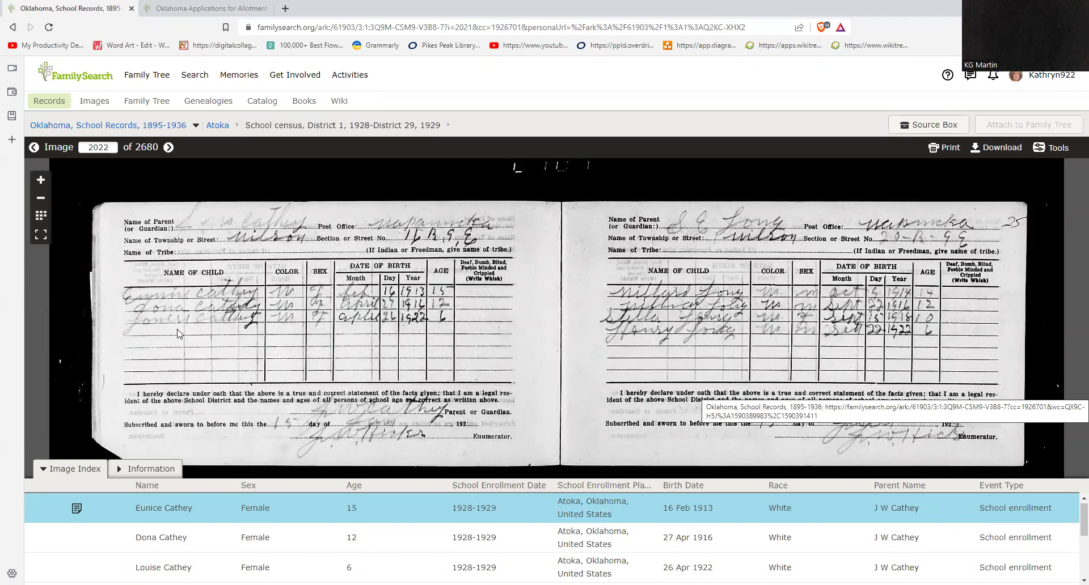
pyautogui.scroll(2, 177, 333)
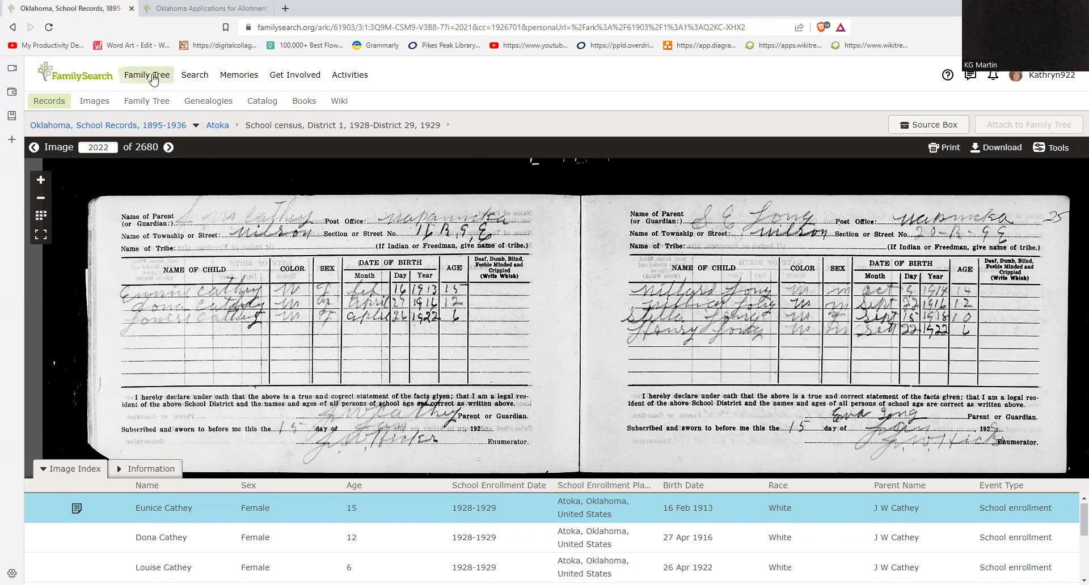
pyautogui.moveTo(190, 81)
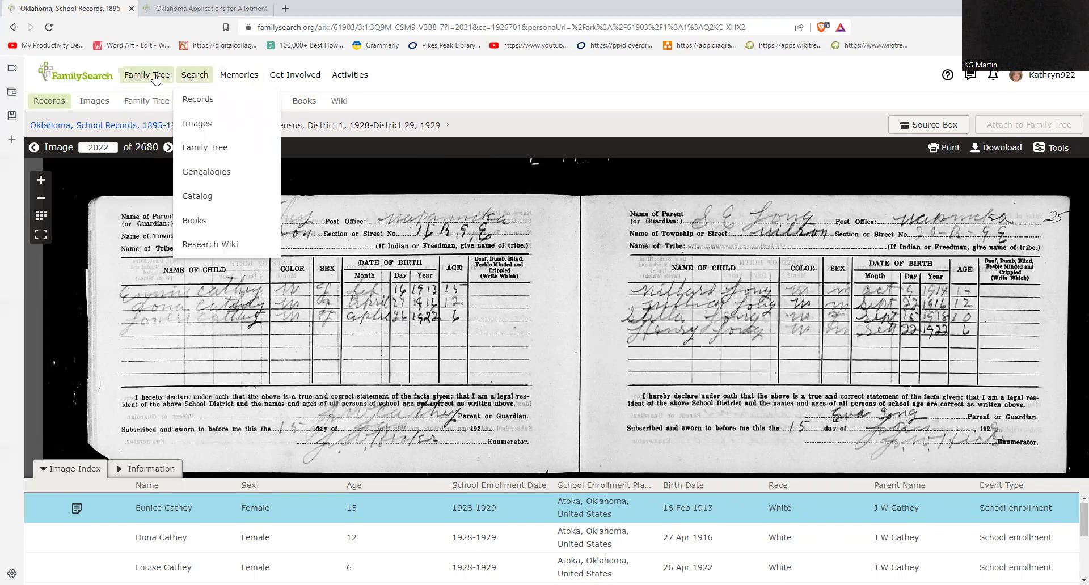
pyautogui.moveTo(155, 79)
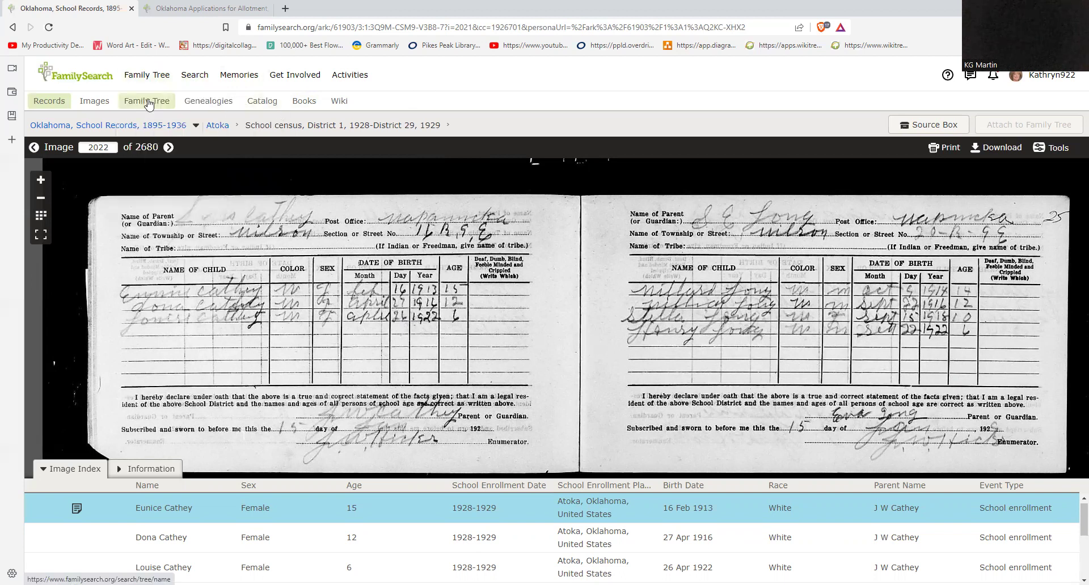
# Step: Open the landscape tree, pan to older generations, and show the 1876–1958 ancestor's summary card
pyautogui.click(149, 104)
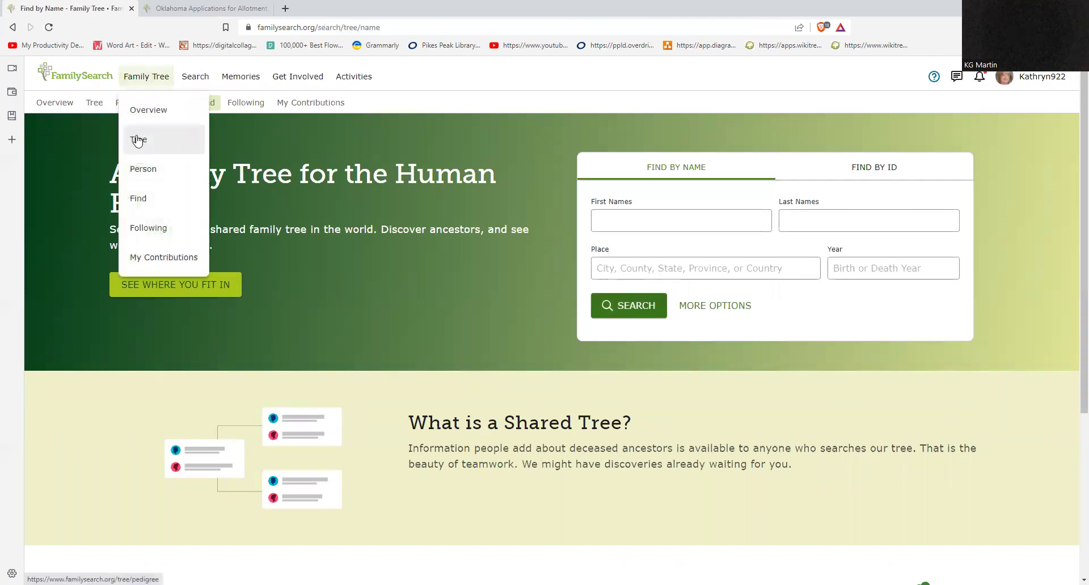
pyautogui.click(142, 143)
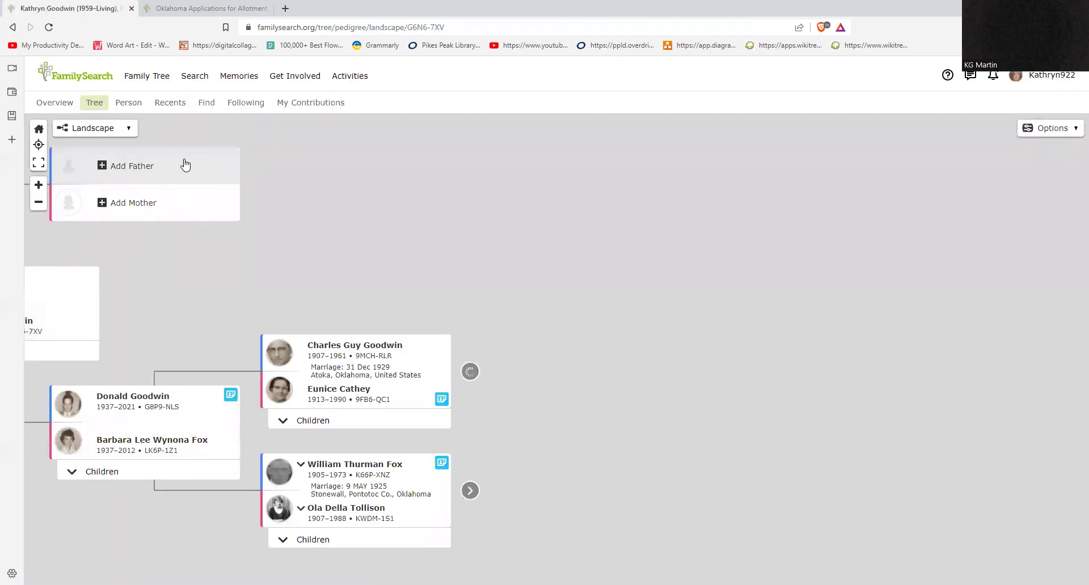
pyautogui.moveTo(450, 236); pyautogui.dragTo(229, 236)
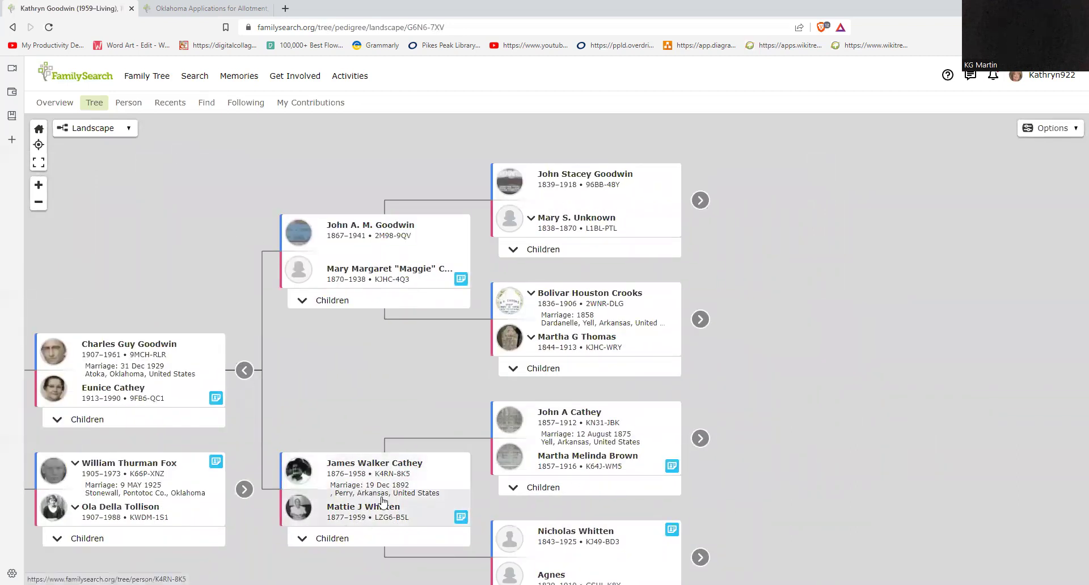
pyautogui.click(372, 464)
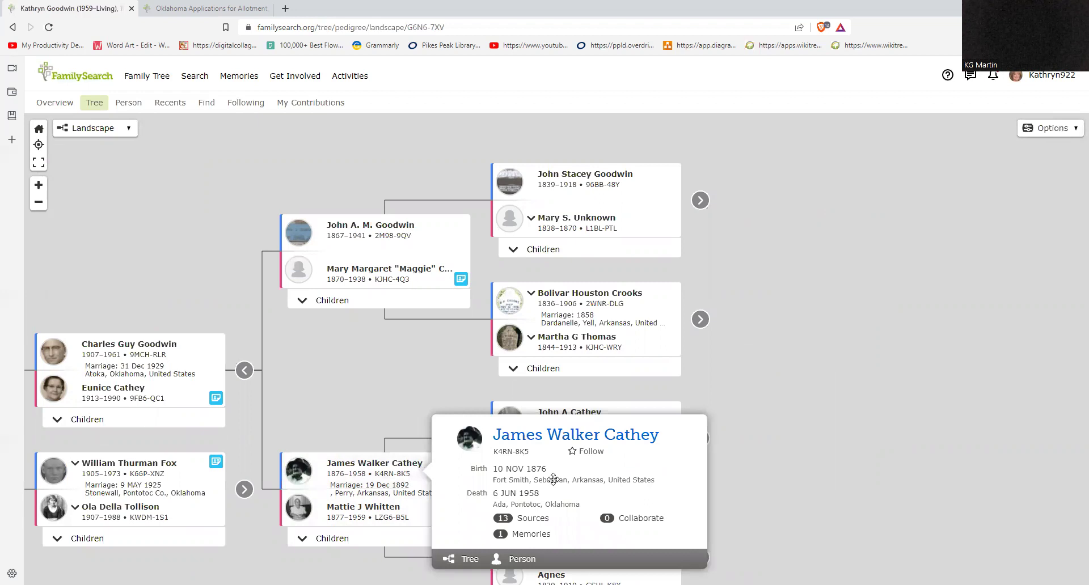
# Step: Open the 1876–1958 ancestor's person page, scroll his 13 sources, then switch to Memories
pyautogui.click(548, 441)
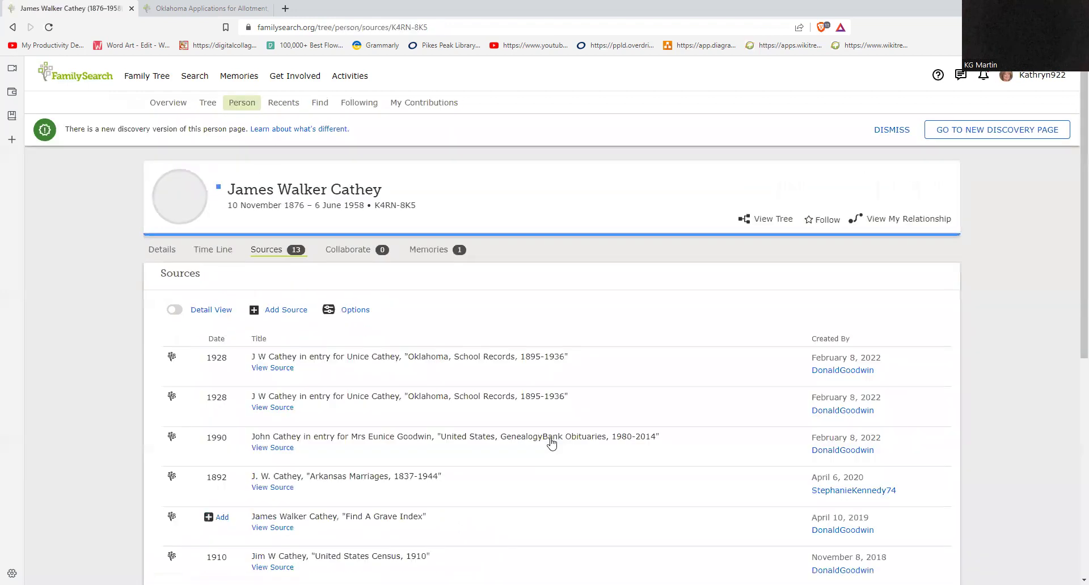
pyautogui.scroll(-1, 555, 445)
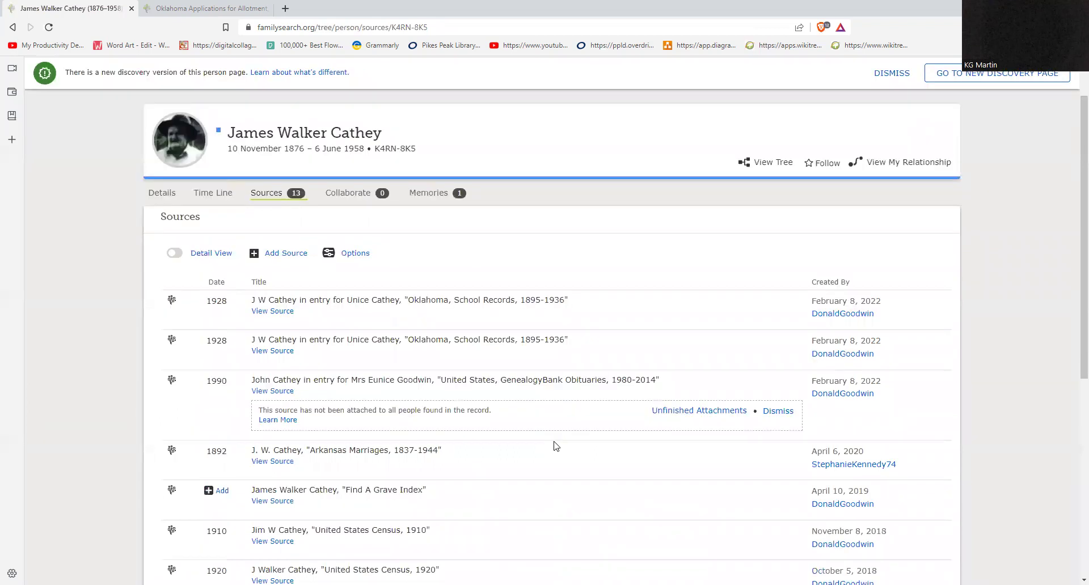
pyautogui.scroll(-1, 556, 446)
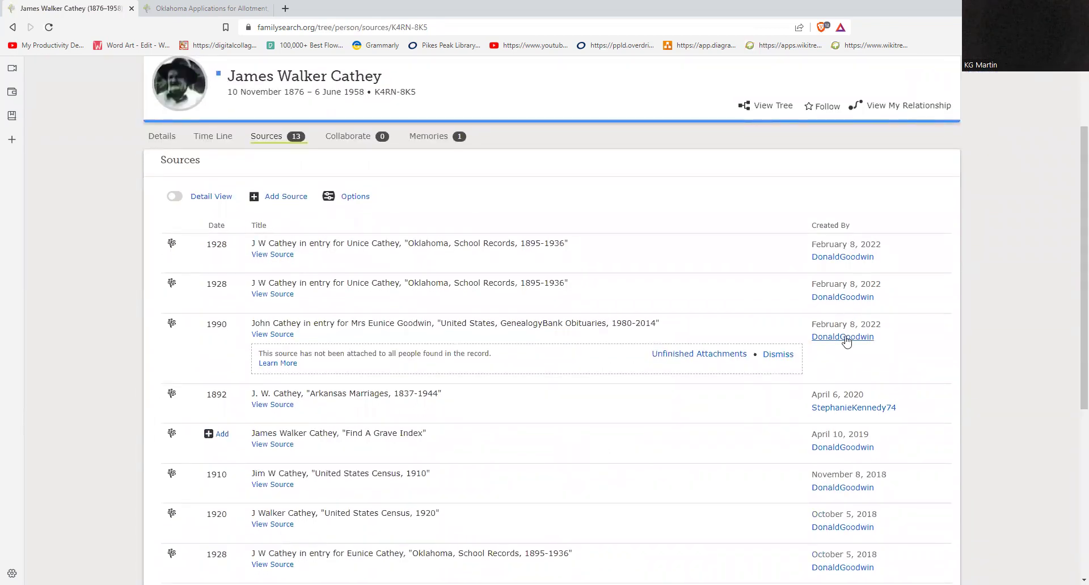
pyautogui.scroll(-1, 843, 392)
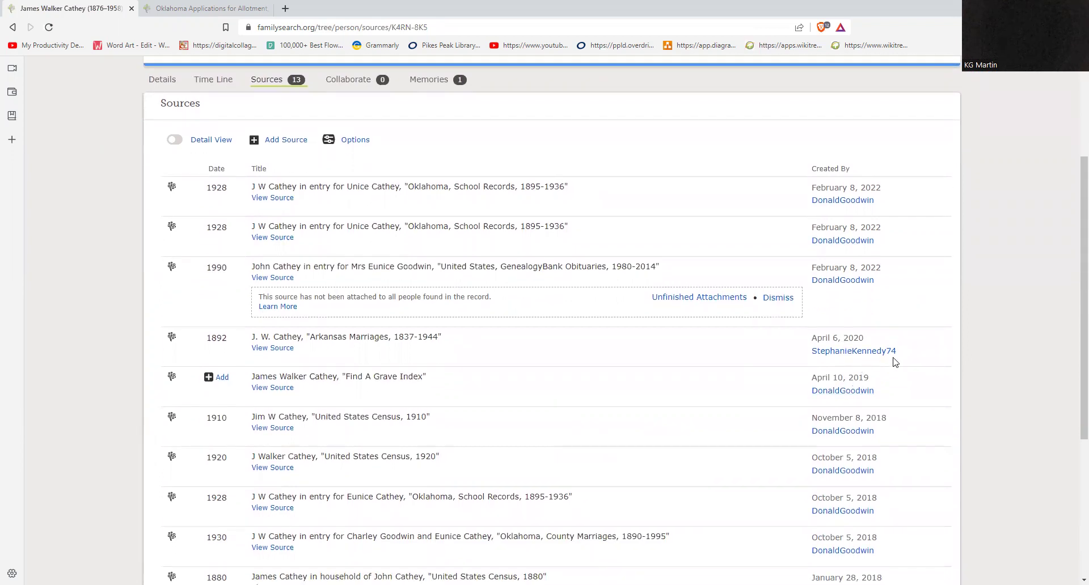
pyautogui.scroll(-3, 896, 363)
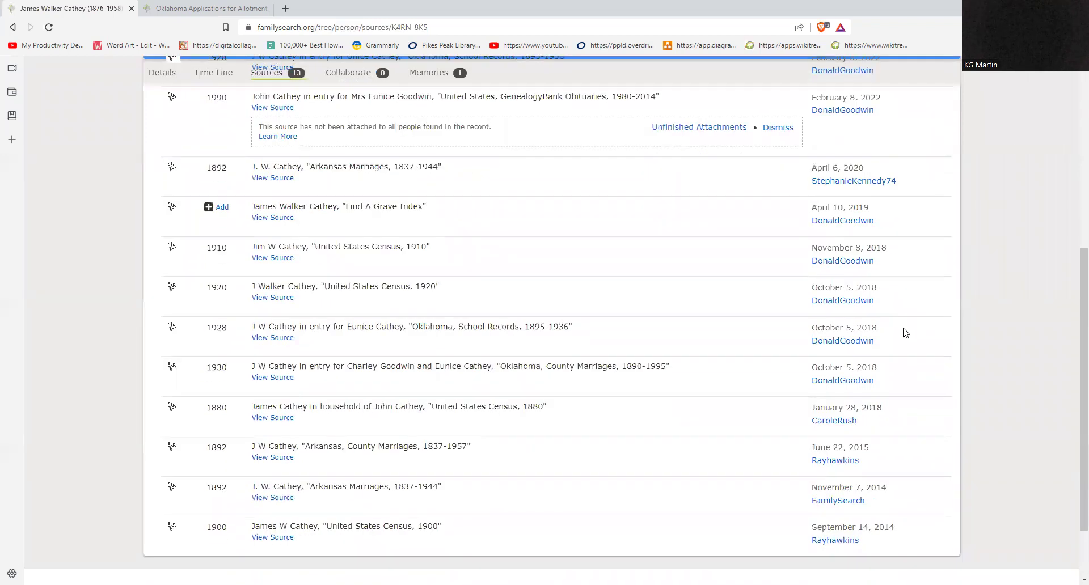
pyautogui.scroll(5, 904, 333)
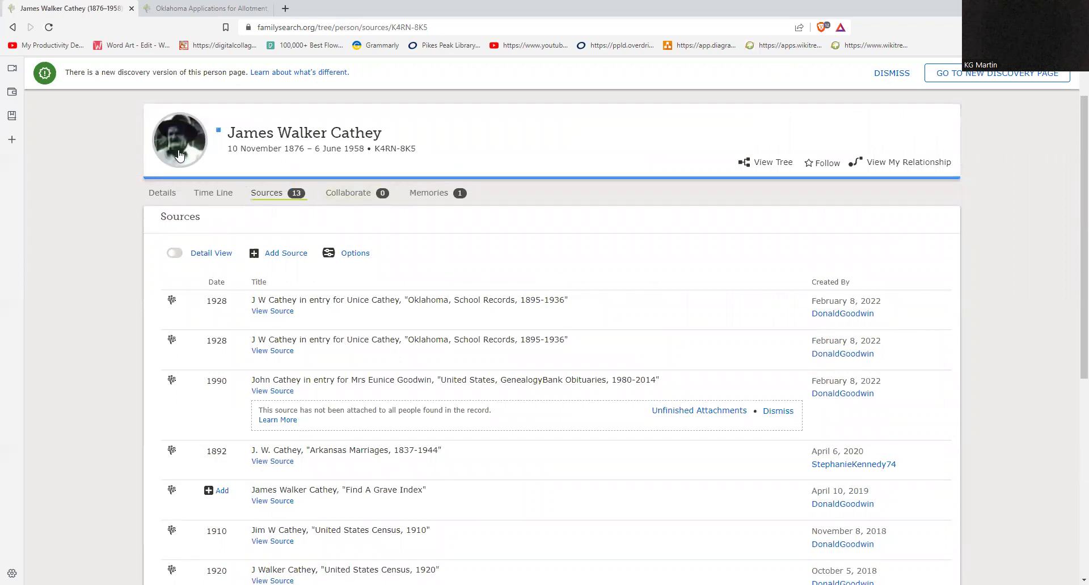
pyautogui.click(435, 193)
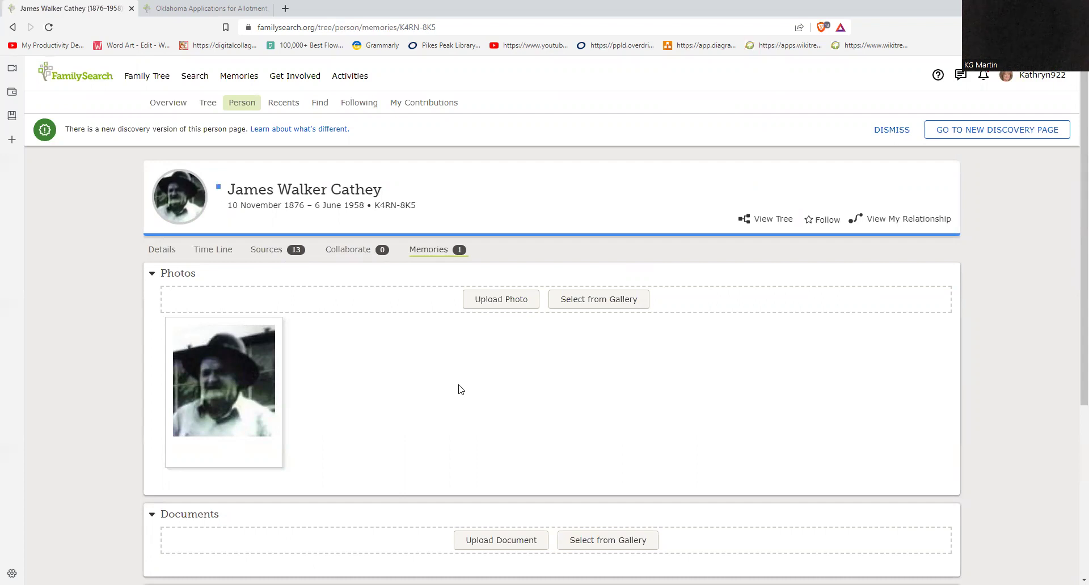
# Step: Show the 1876–1958 ancestor's Sources tab and scroll through its 13 records
pyautogui.click(273, 251)
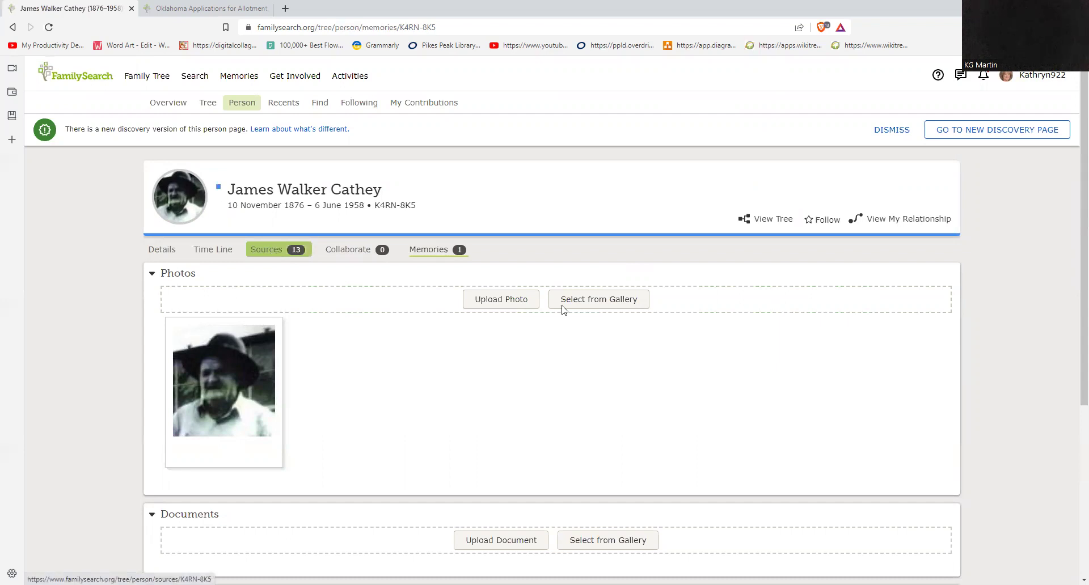
pyautogui.scroll(-2, 577, 313)
pyautogui.scroll(-5, 586, 333)
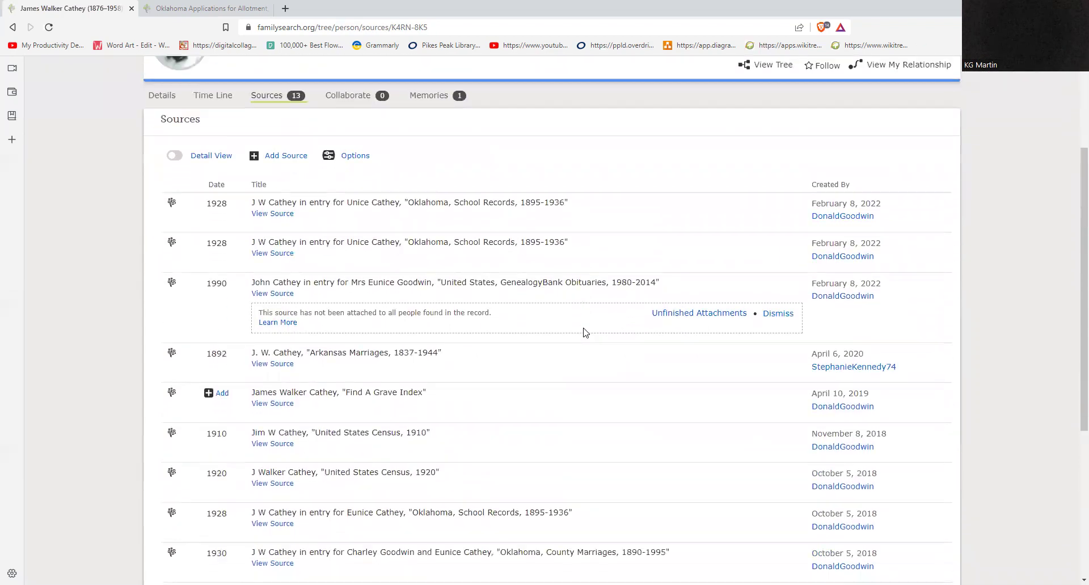
pyautogui.scroll(-1, 584, 334)
pyautogui.scroll(7, 586, 334)
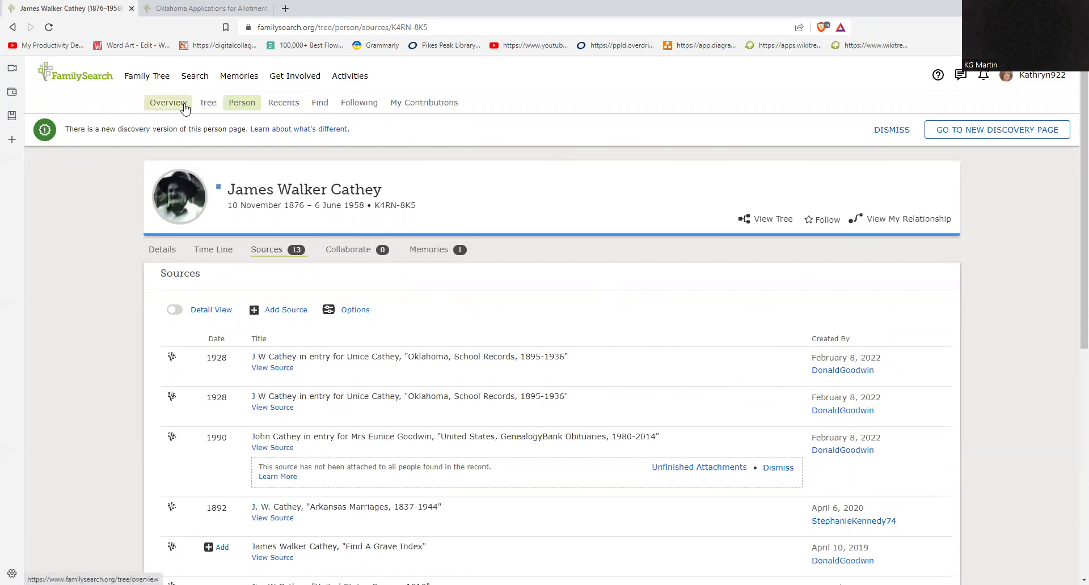
# Step: Return to the landscape tree, pan to the great-great-grandparents, and open the 1836–1906 ancestor's card
pyautogui.click(207, 110)
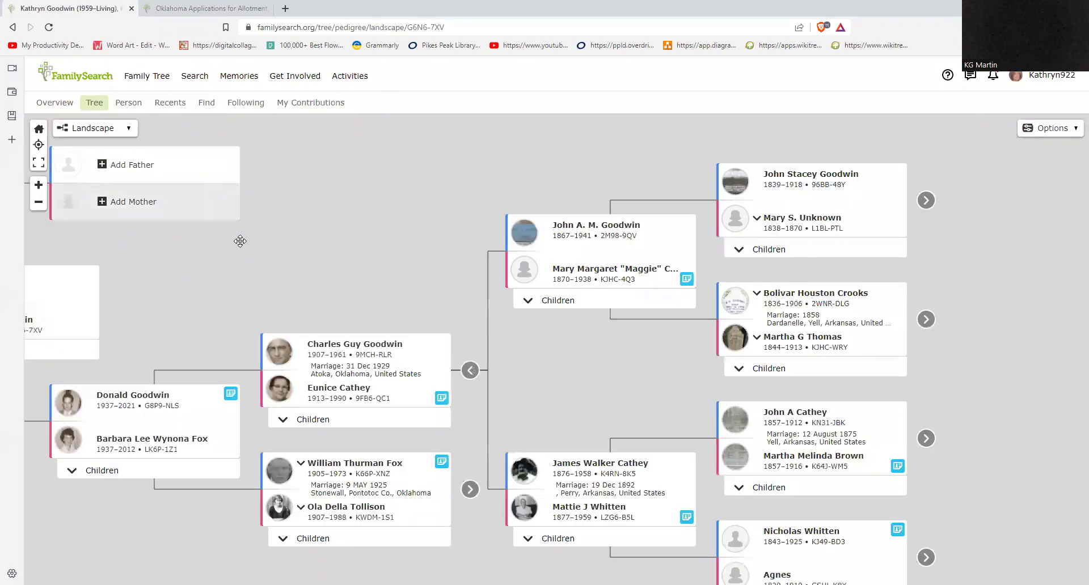
pyautogui.moveTo(316, 256); pyautogui.dragTo(284, 250)
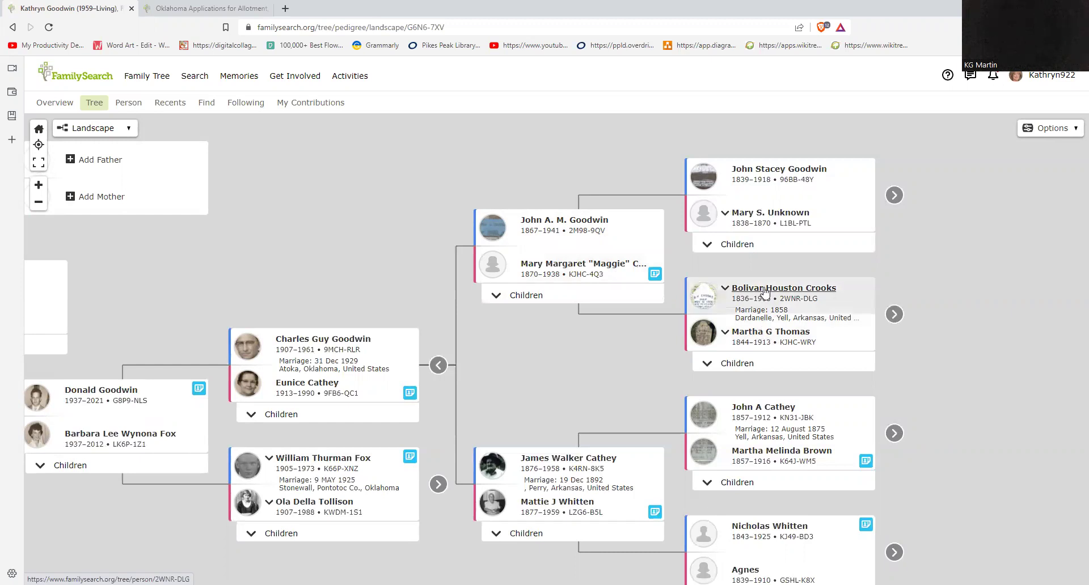
pyautogui.moveTo(936, 343); pyautogui.dragTo(737, 325)
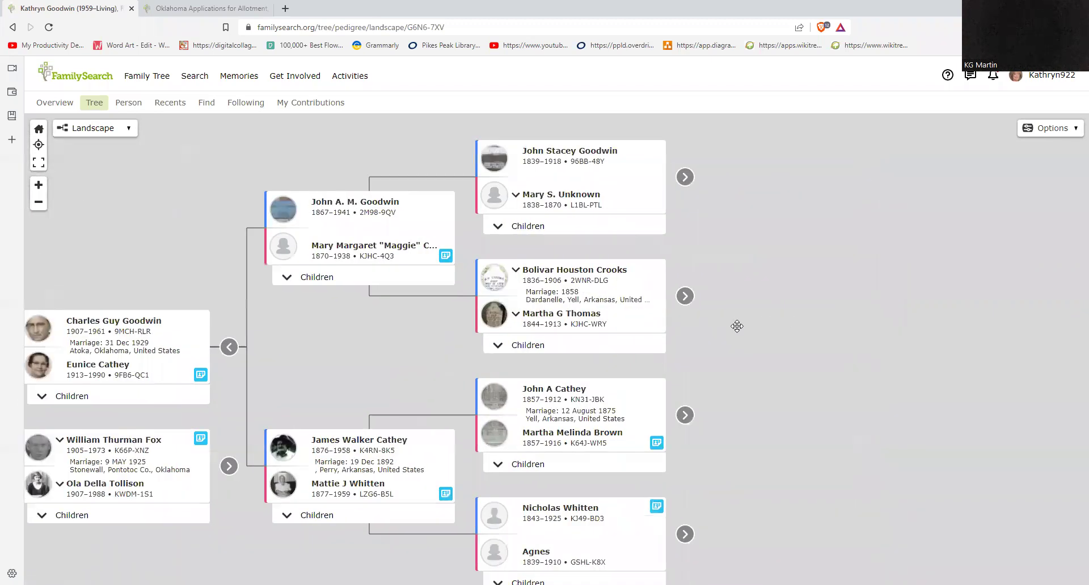
pyautogui.click(576, 270)
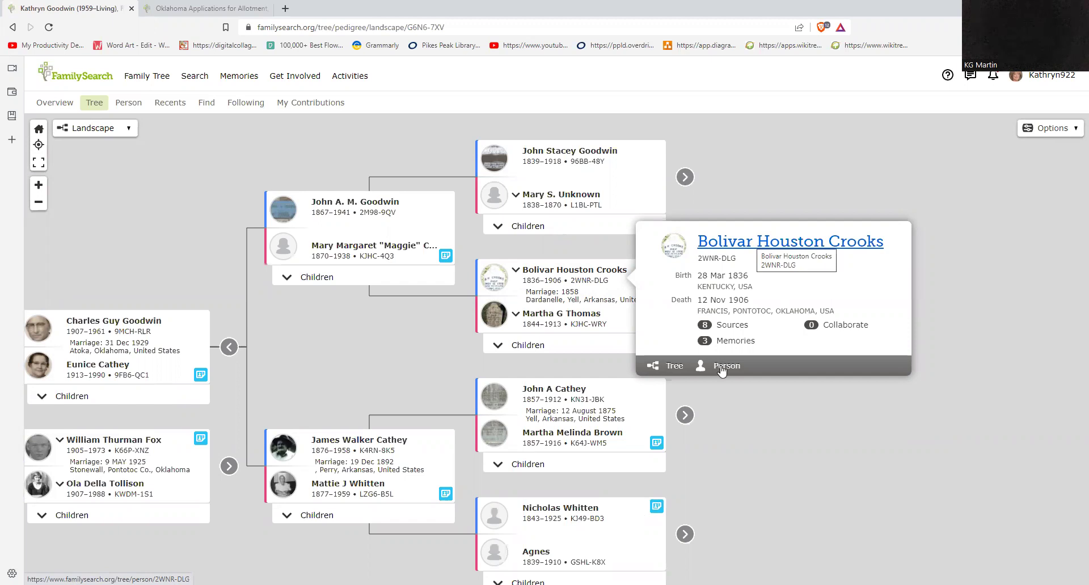
# Step: Open the 1836–1906 ancestor's person page and review his vital details
pyautogui.click(737, 249)
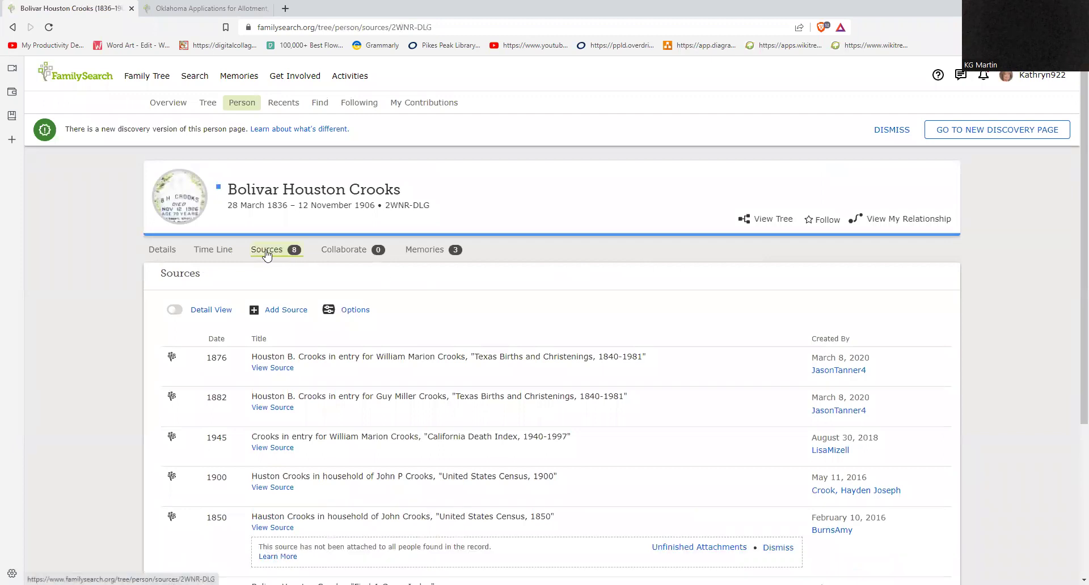
pyautogui.scroll(-1, 332, 315)
pyautogui.scroll(1, 217, 282)
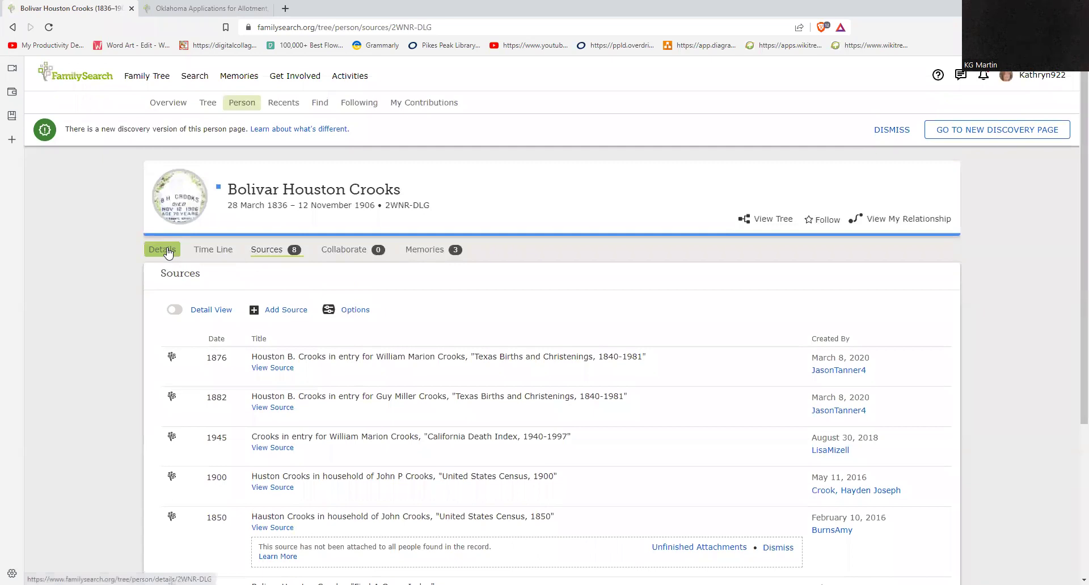
pyautogui.click(161, 250)
pyautogui.scroll(-4, 435, 379)
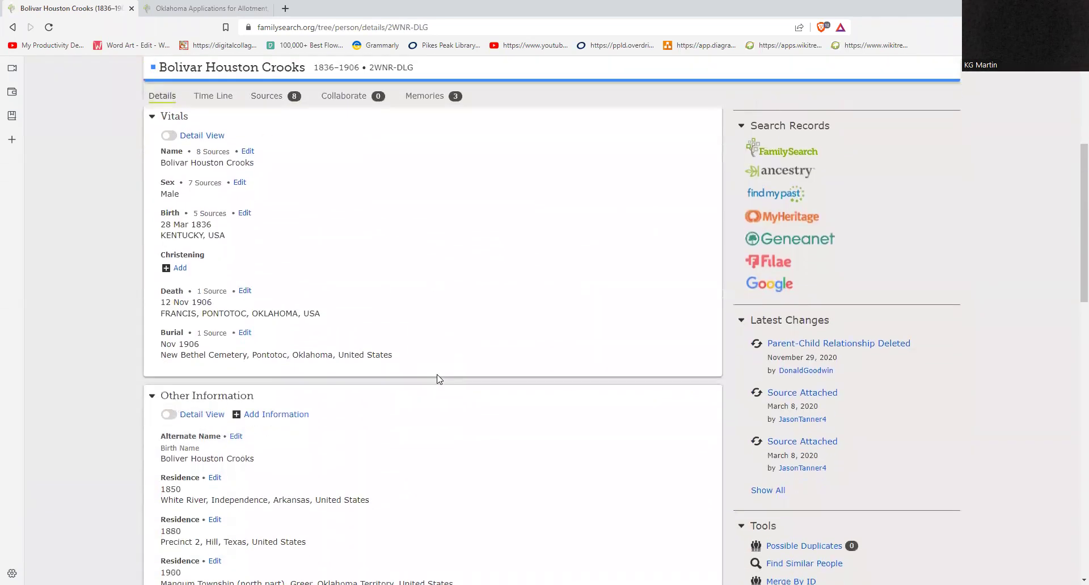
pyautogui.scroll(3, 226, 214)
# Step: View his timeline, his sources, and then his three photo memories
pyautogui.click(226, 215)
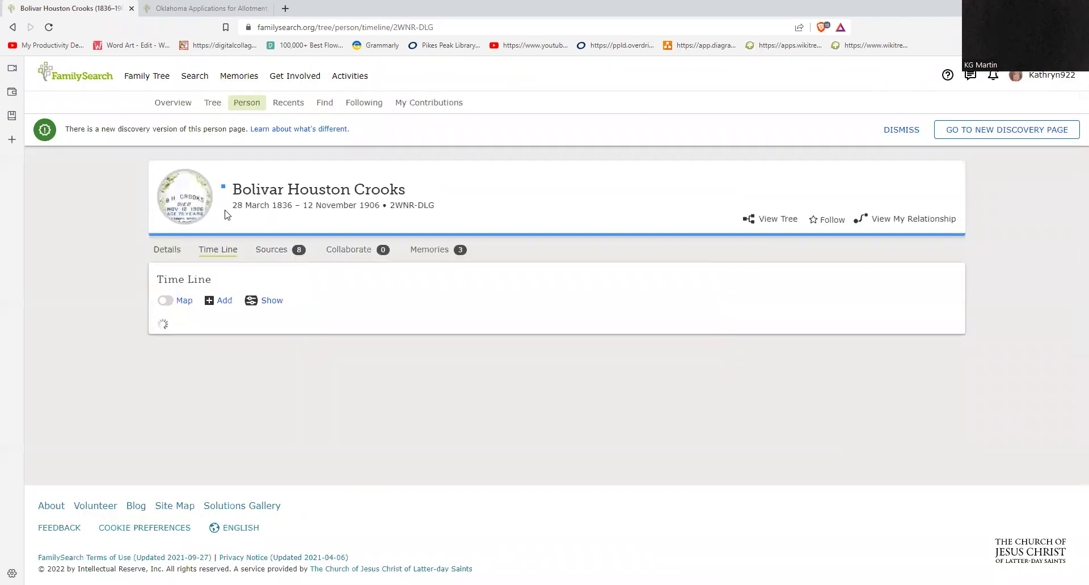
pyautogui.click(285, 251)
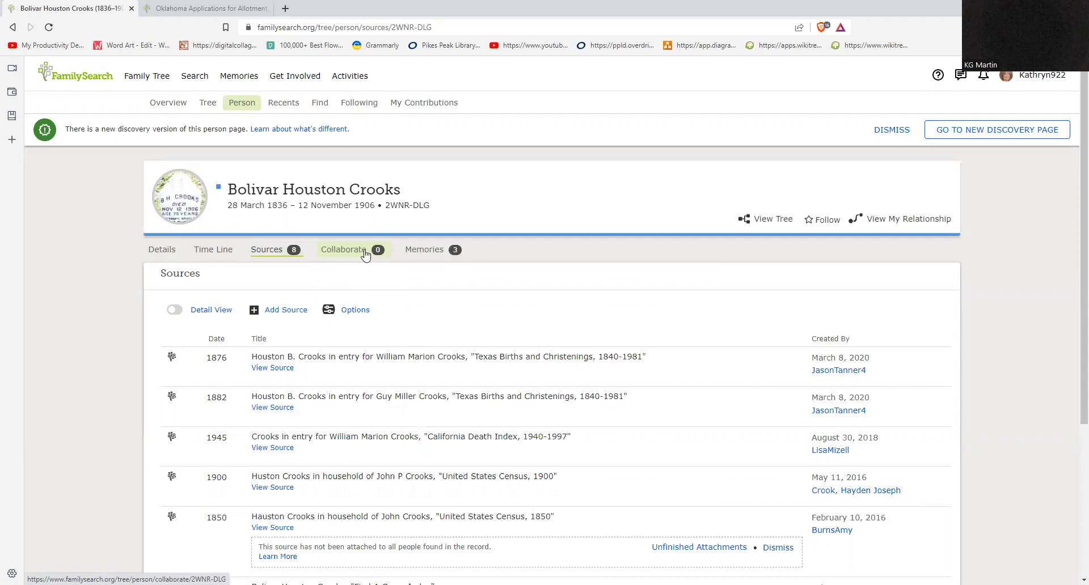
pyautogui.click(434, 249)
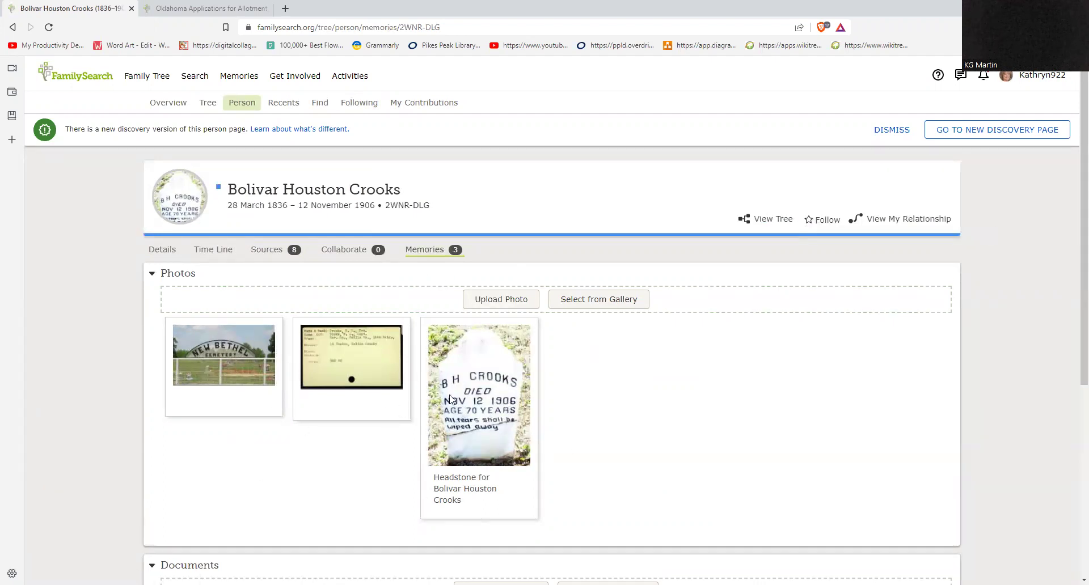
pyautogui.click(885, 221)
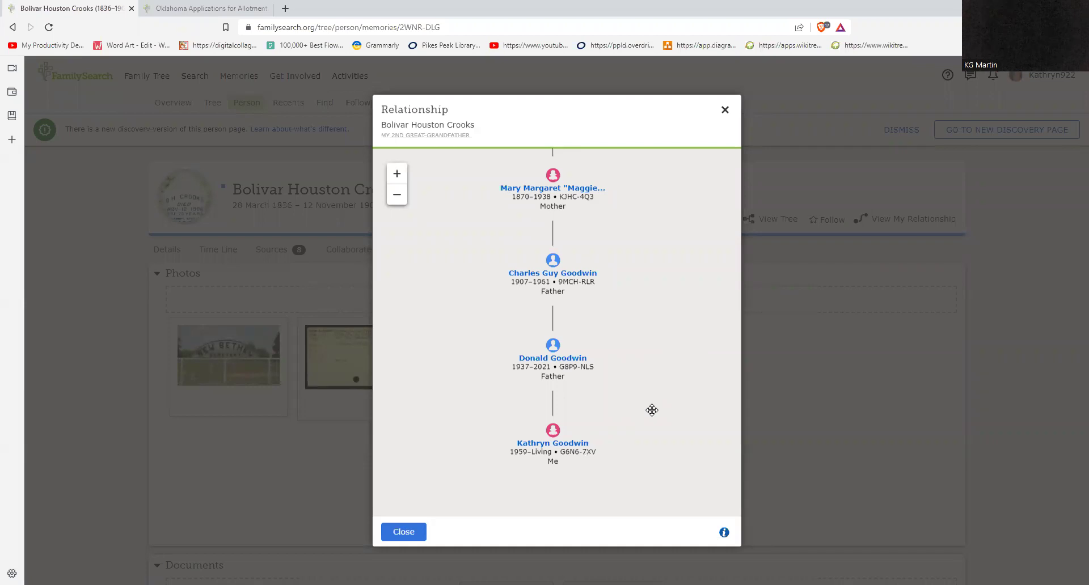
pyautogui.moveTo(661, 268); pyautogui.dragTo(658, 296)
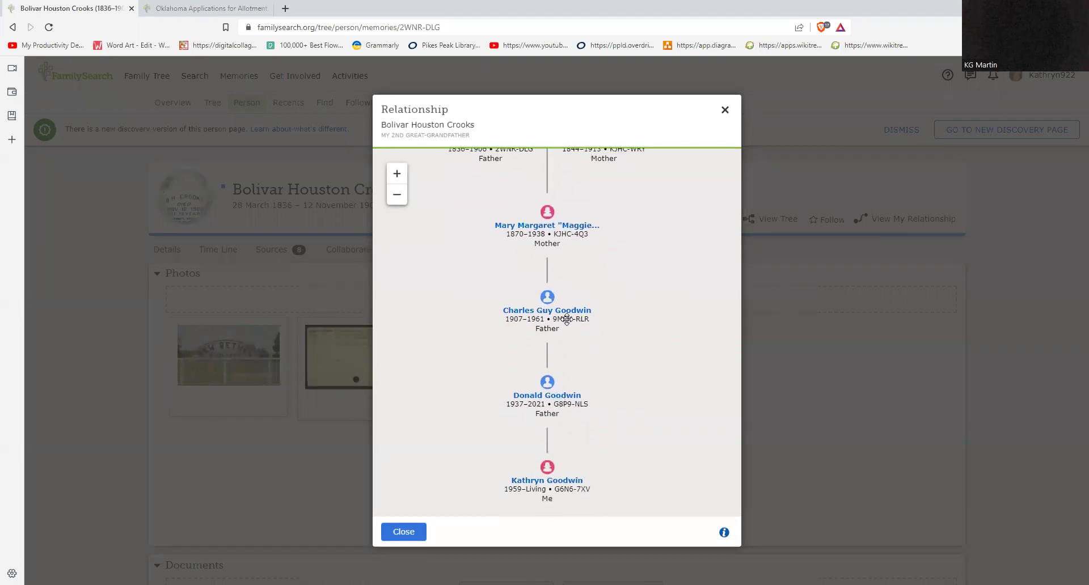
pyautogui.moveTo(652, 192); pyautogui.dragTo(638, 240)
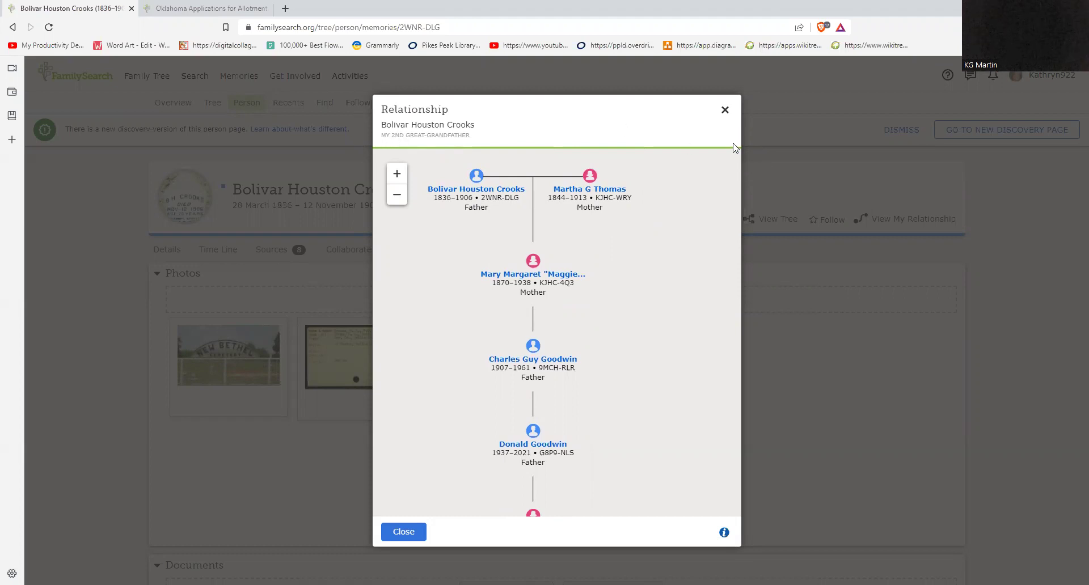
pyautogui.click(725, 111)
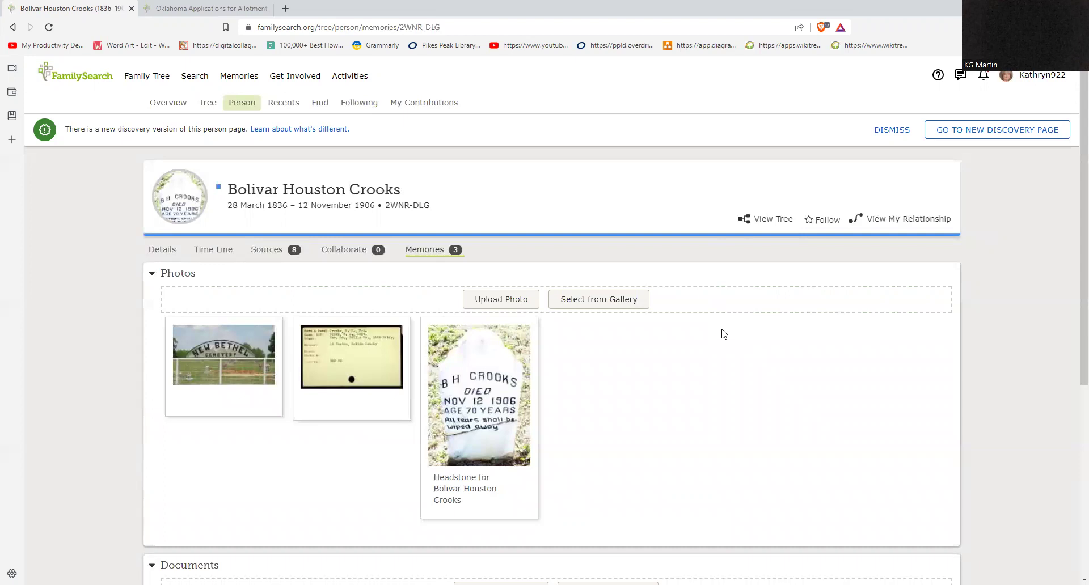
# Step: Go to the Family Tree overview page and then the Landscape tree view
pyautogui.moveTo(202, 80)
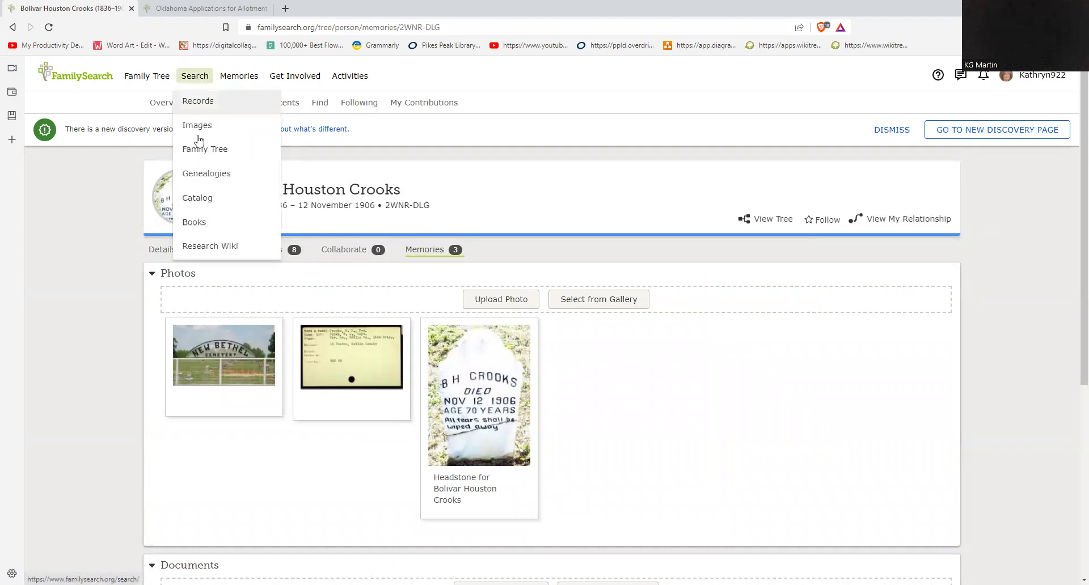
pyautogui.moveTo(145, 81)
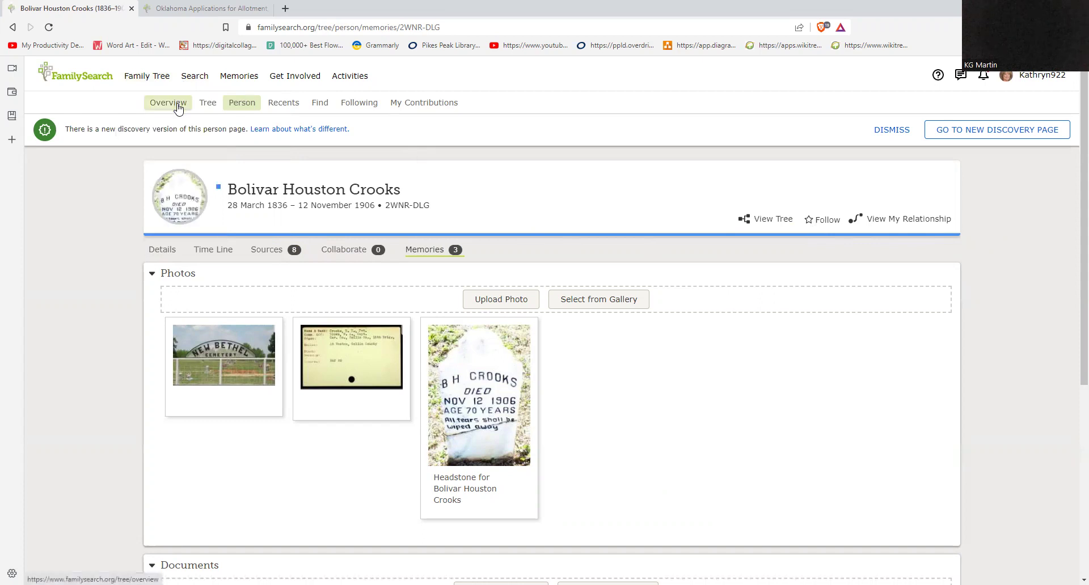
pyautogui.click(178, 108)
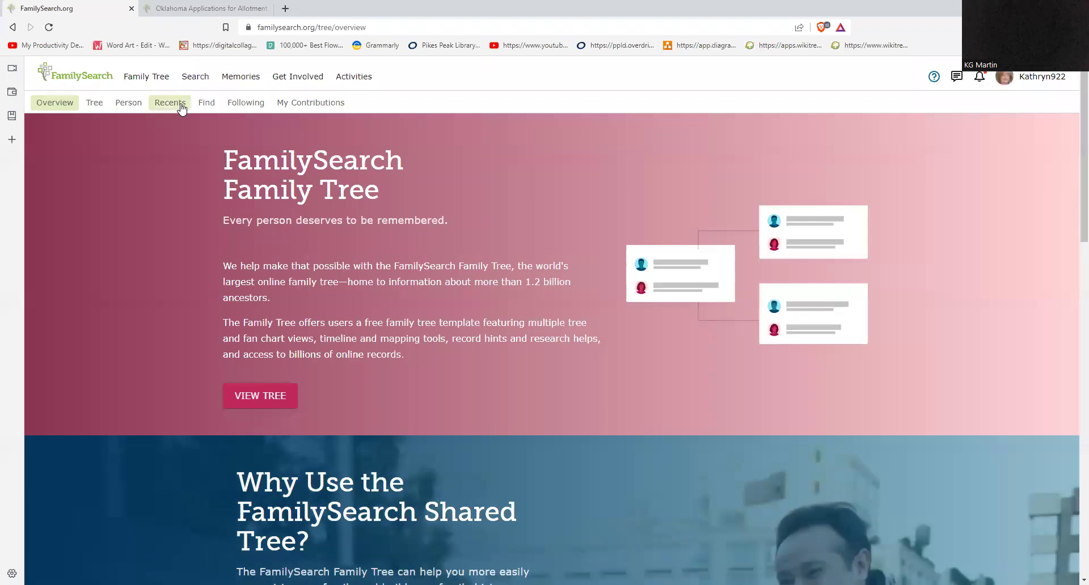
pyautogui.click(99, 104)
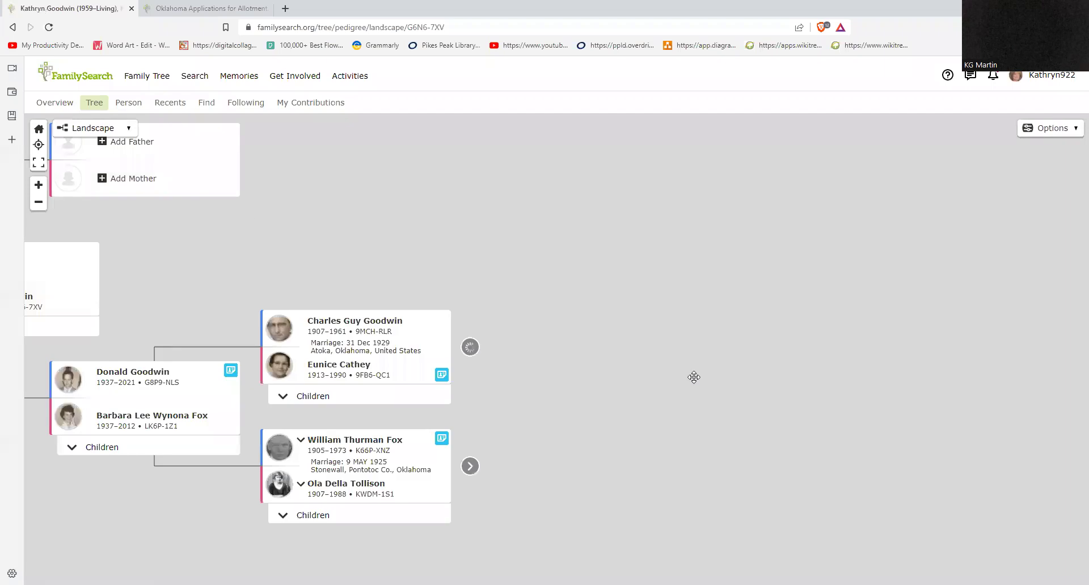
# Step: Pan the pedigree back through the Goodwin ancestors toward Theophilus Goodwin's branch
pyautogui.moveTo(650, 358); pyautogui.dragTo(486, 334)
pyautogui.moveTo(919, 411); pyautogui.dragTo(501, 452)
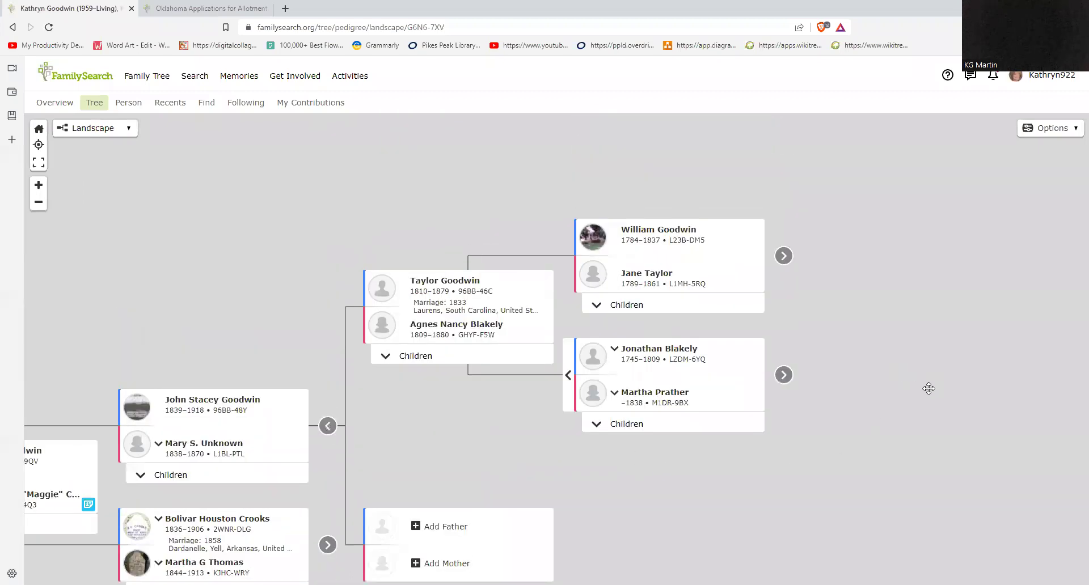
pyautogui.moveTo(959, 405); pyautogui.dragTo(877, 440)
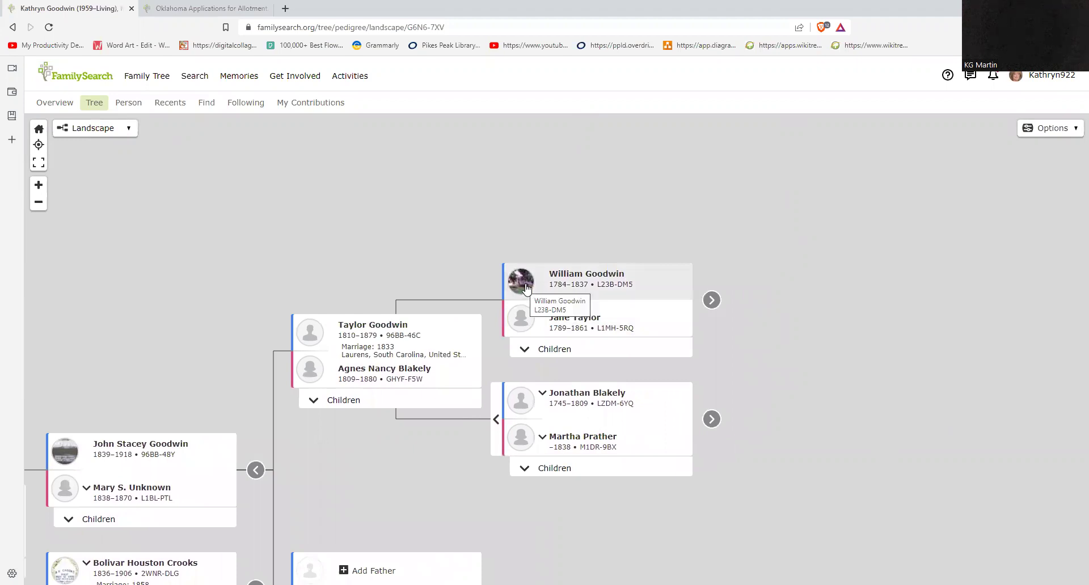
pyautogui.moveTo(724, 337); pyautogui.dragTo(609, 364)
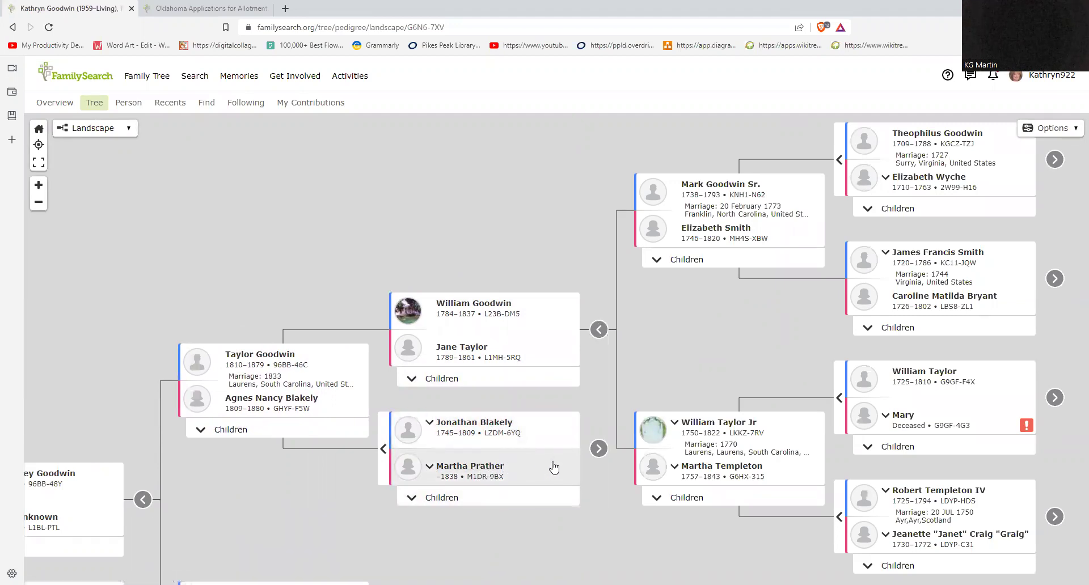
pyautogui.moveTo(596, 506); pyautogui.dragTo(499, 500)
pyautogui.moveTo(674, 363); pyautogui.dragTo(553, 425)
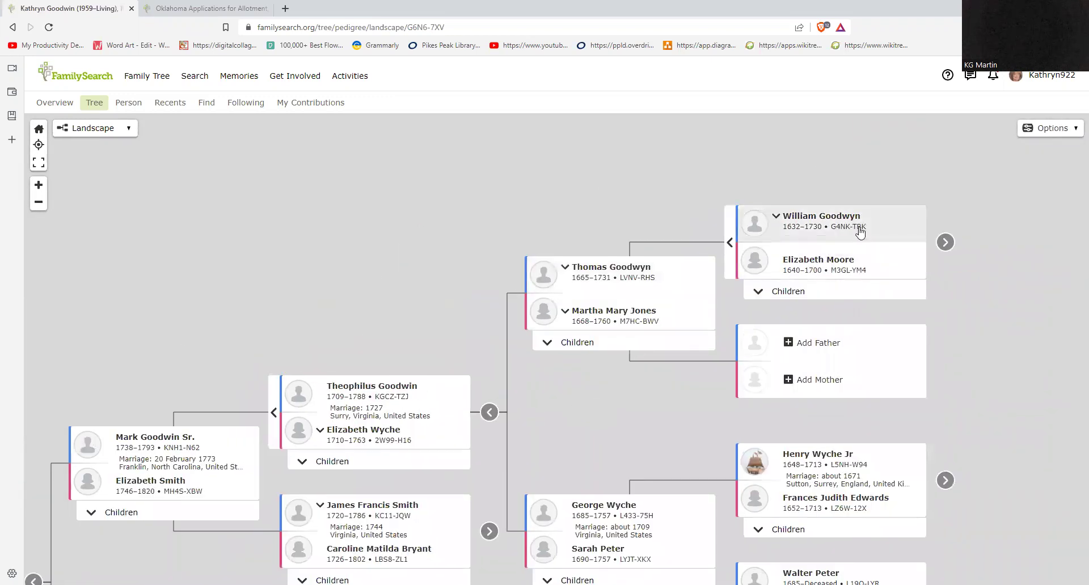
pyautogui.click(945, 243)
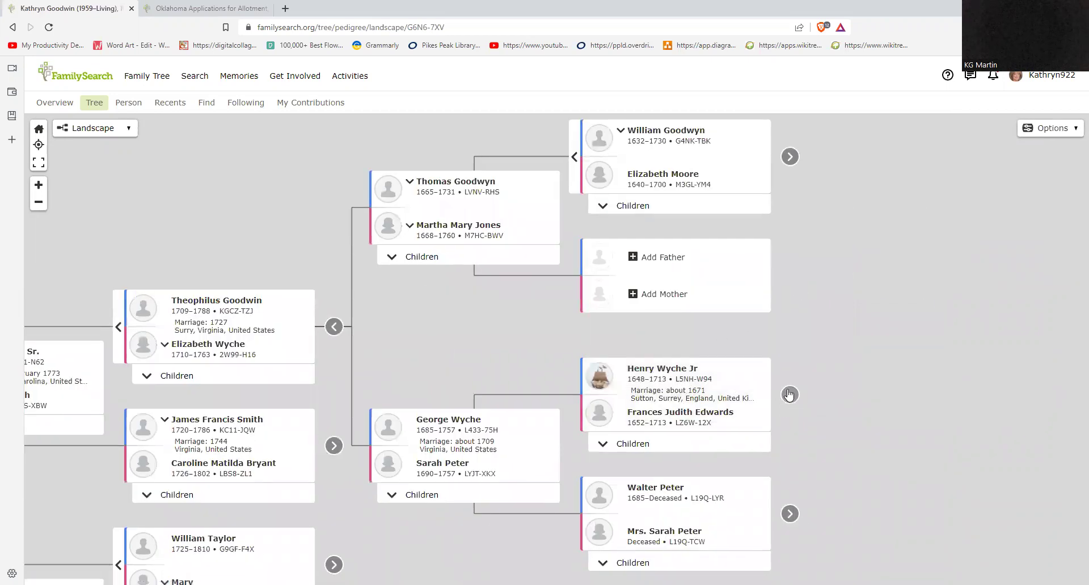
pyautogui.moveTo(824, 457); pyautogui.dragTo(828, 391)
pyautogui.moveTo(843, 289); pyautogui.dragTo(812, 415)
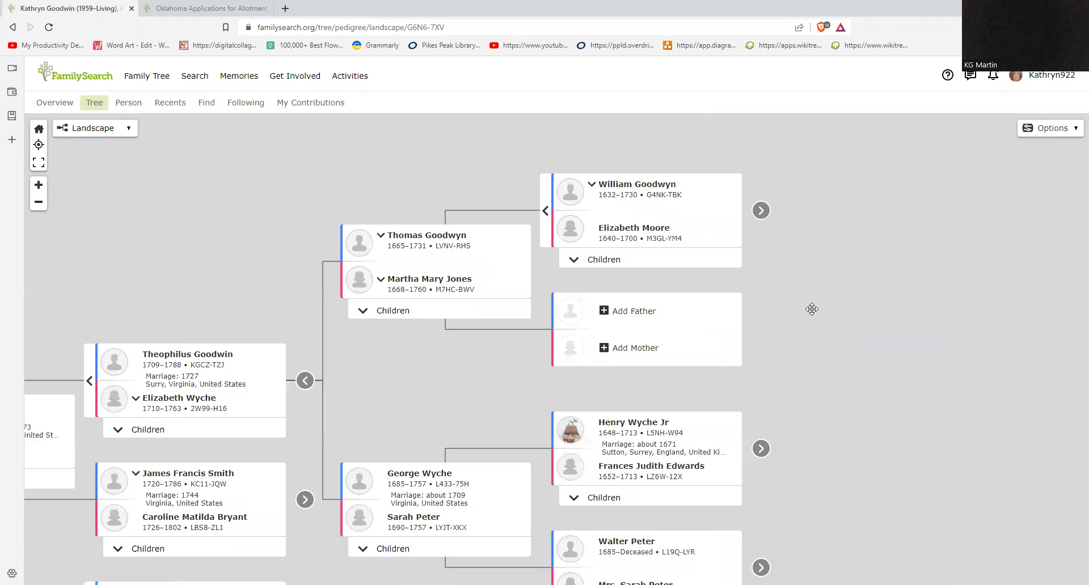
pyautogui.click(761, 212)
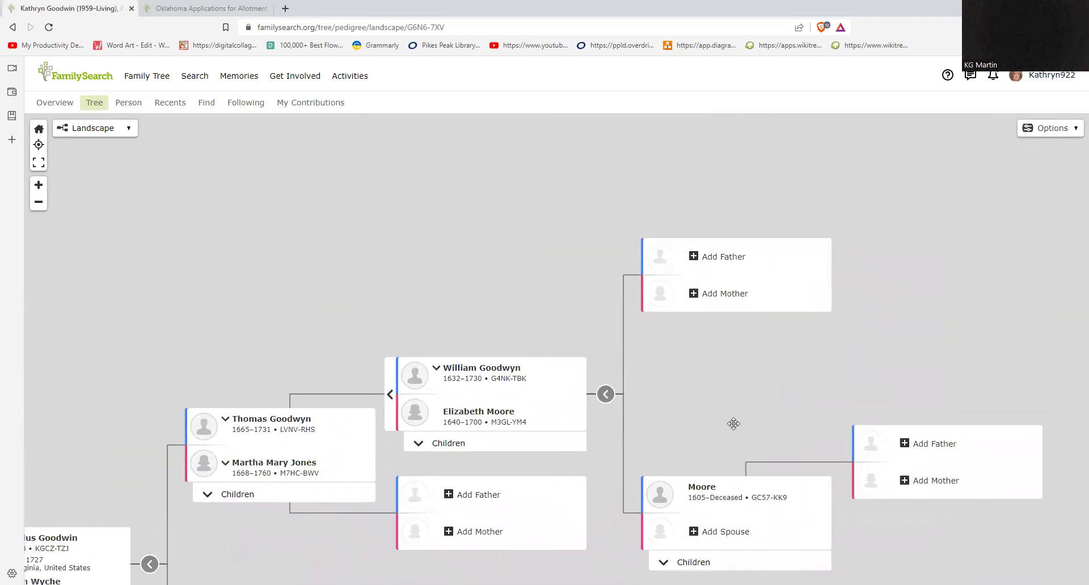
pyautogui.moveTo(739, 378); pyautogui.dragTo(814, 391)
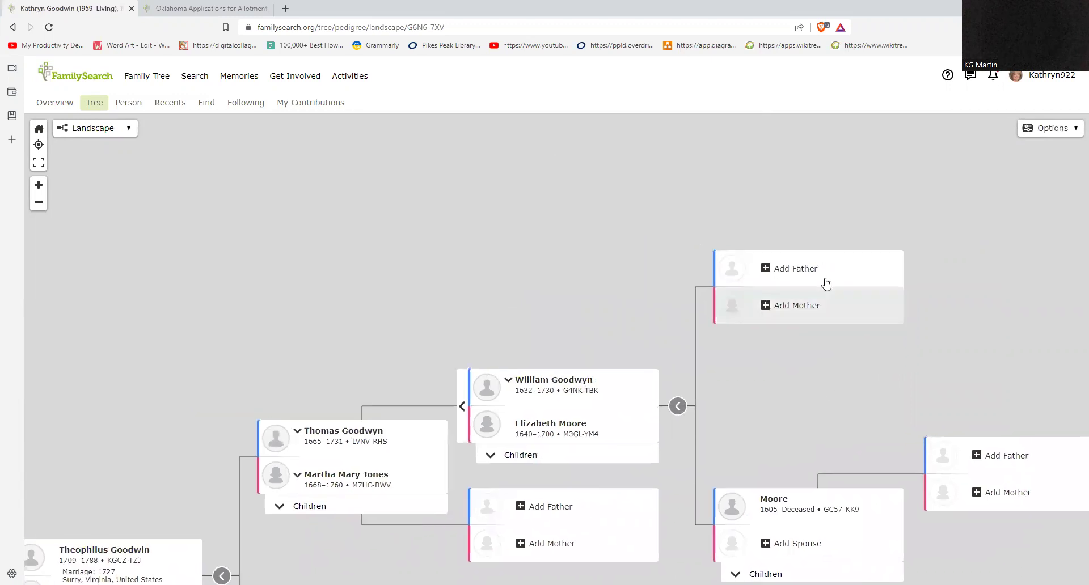
pyautogui.moveTo(442, 314); pyautogui.dragTo(766, 225)
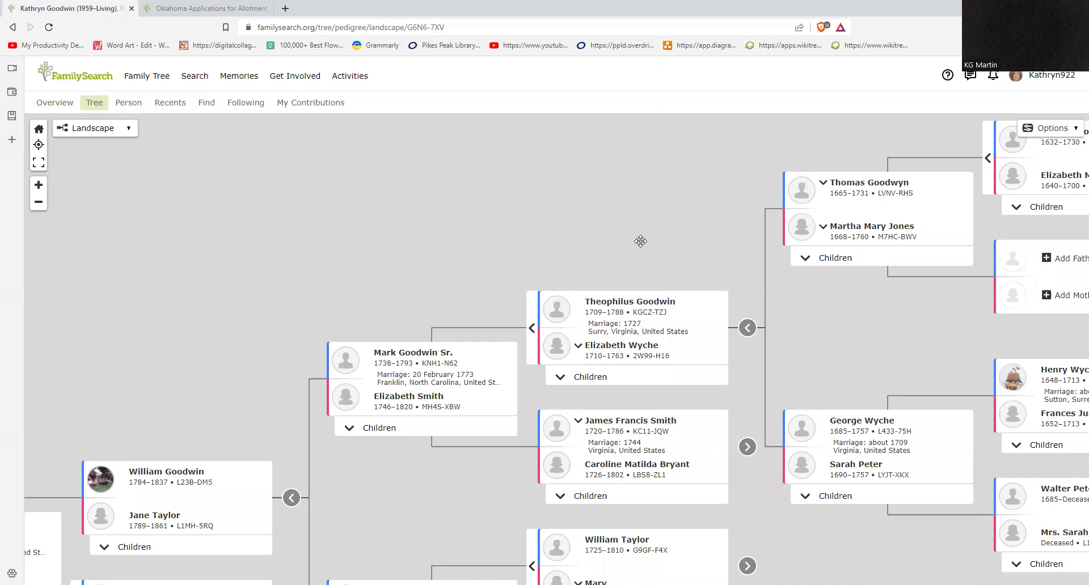
pyautogui.moveTo(639, 240); pyautogui.dragTo(859, 160)
pyautogui.moveTo(676, 418); pyautogui.dragTo(626, 327)
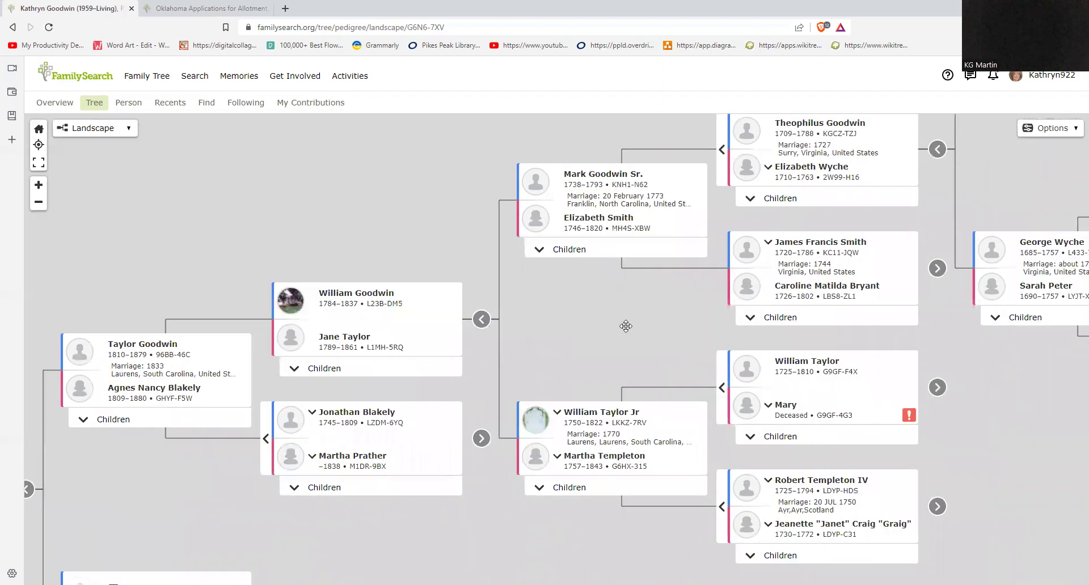
pyautogui.moveTo(468, 507); pyautogui.dragTo(778, 240)
pyautogui.moveTo(604, 368); pyautogui.dragTo(811, 252)
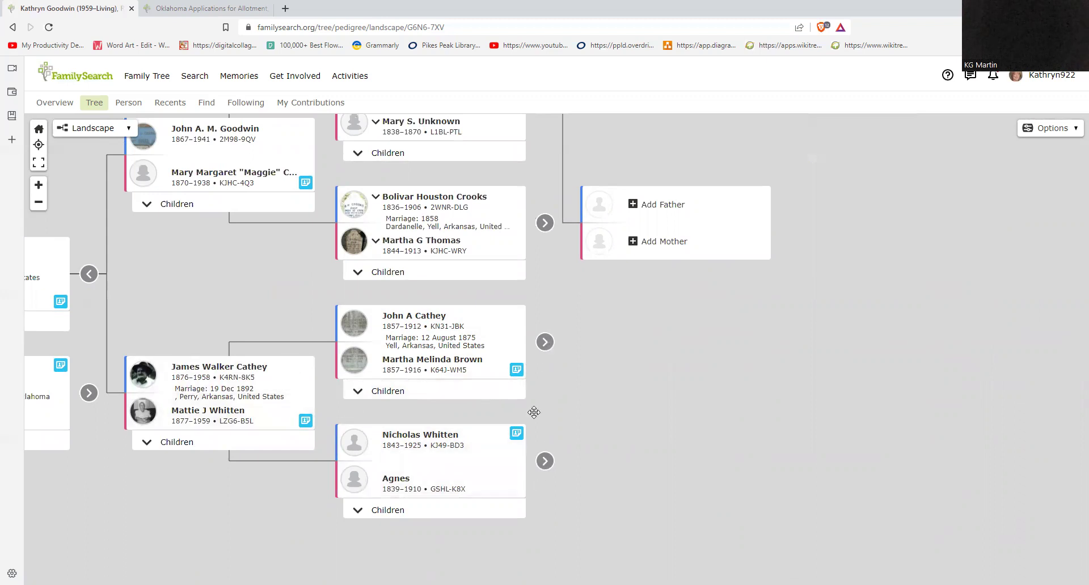
pyautogui.click(545, 342)
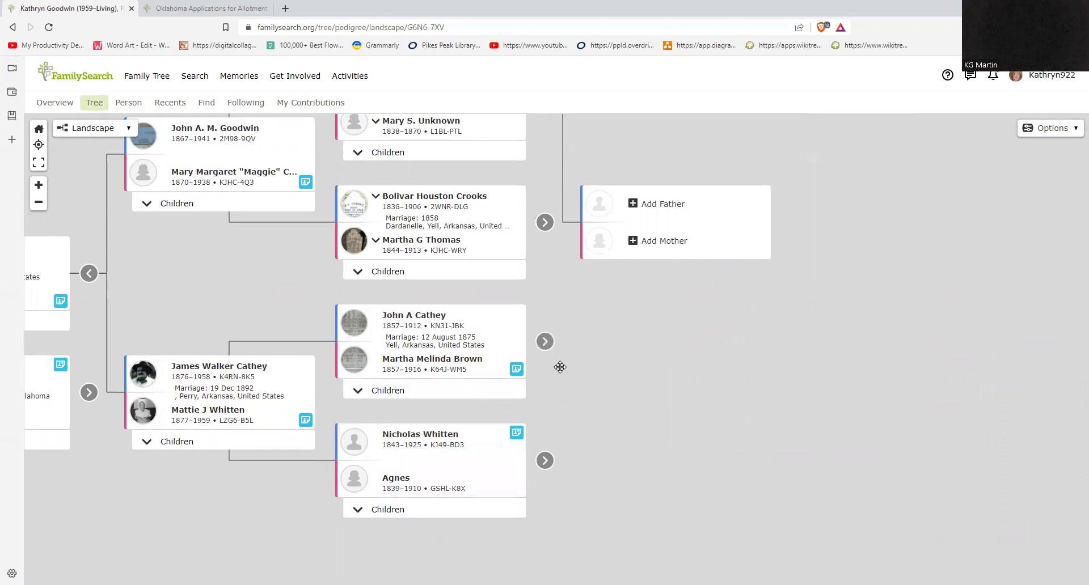
pyautogui.click(545, 342)
pyautogui.moveTo(620, 377); pyautogui.dragTo(494, 429)
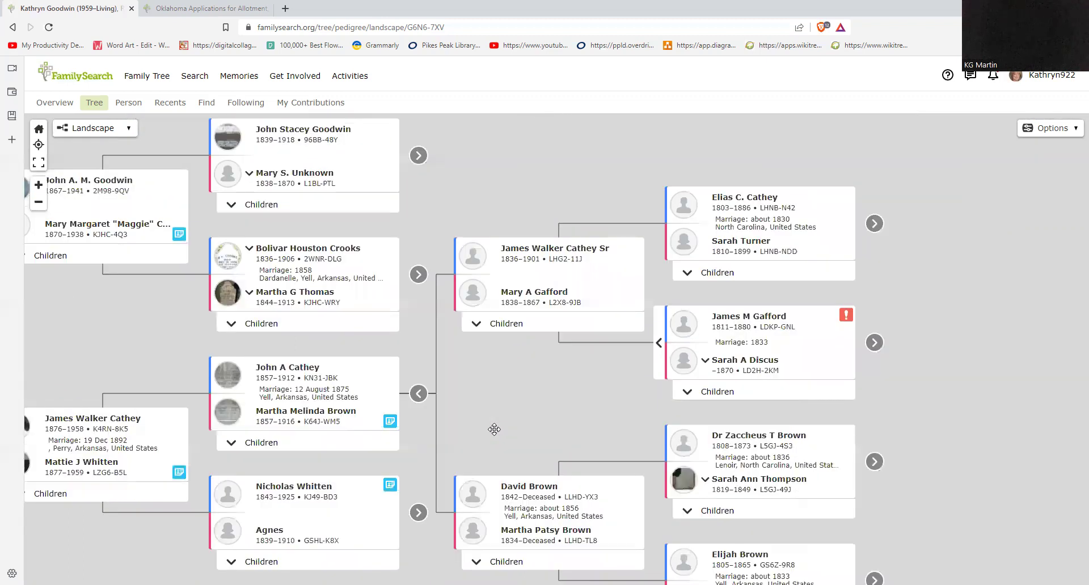
pyautogui.moveTo(566, 416); pyautogui.dragTo(454, 347)
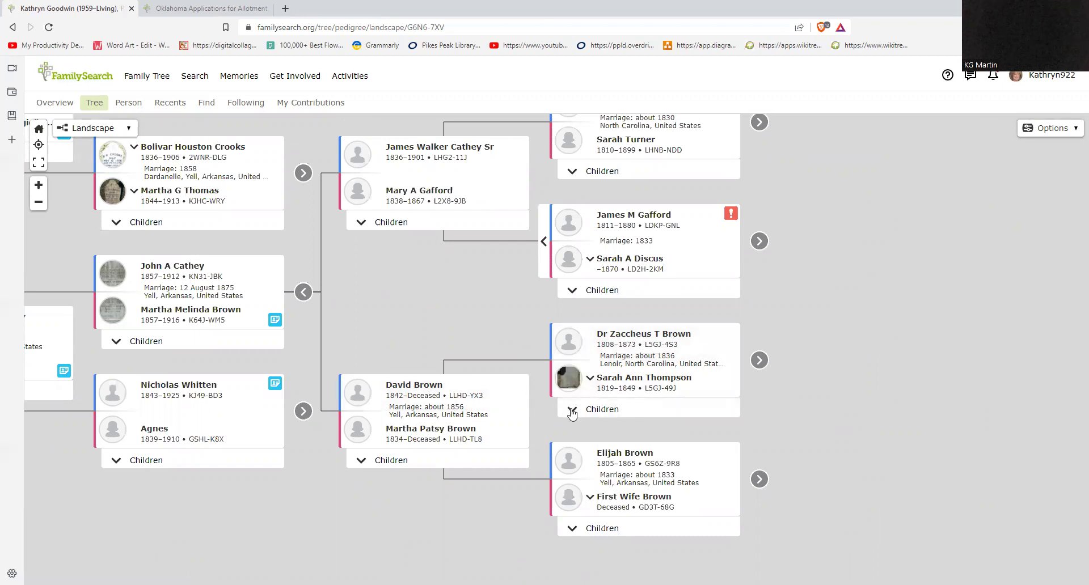
pyautogui.moveTo(519, 336); pyautogui.dragTo(484, 340)
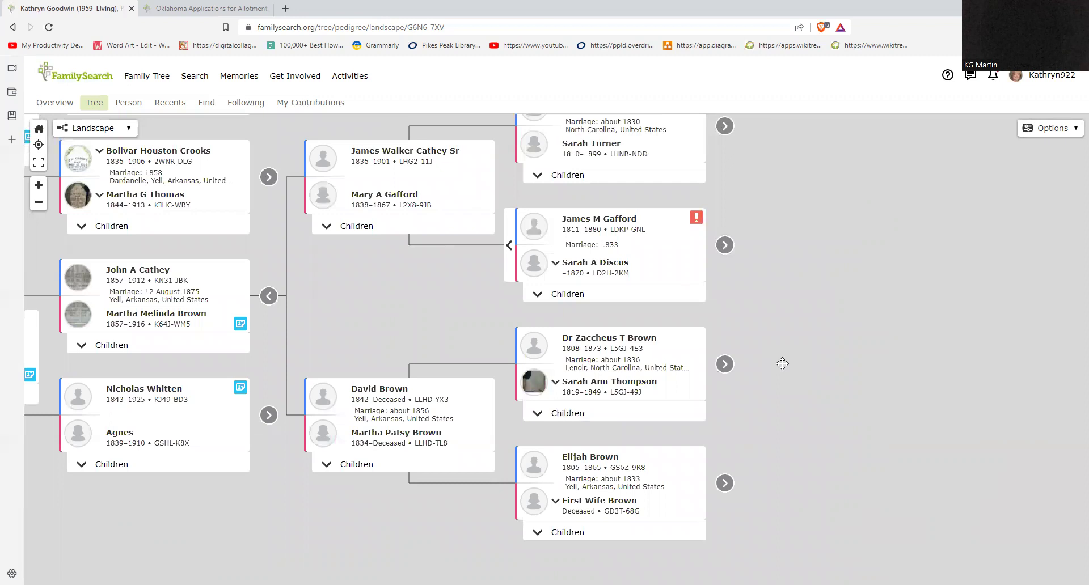
pyautogui.click(646, 340)
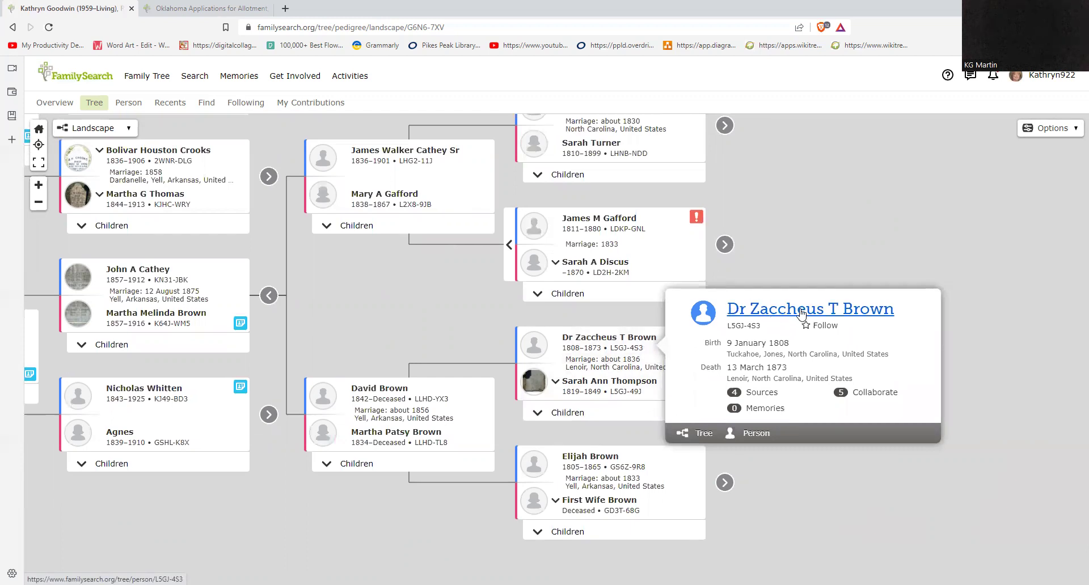
pyautogui.click(801, 309)
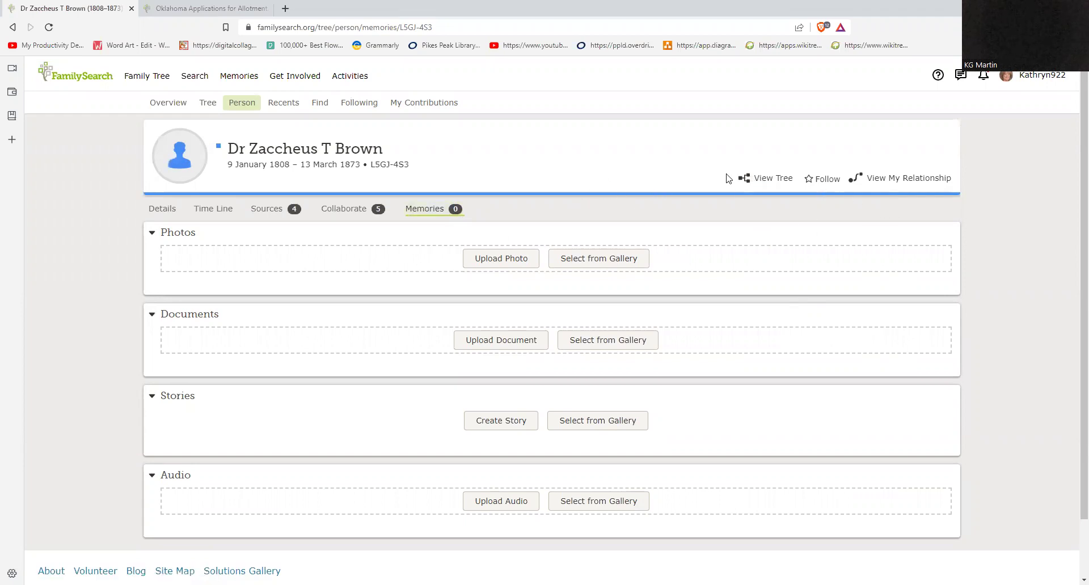
pyautogui.click(12, 28)
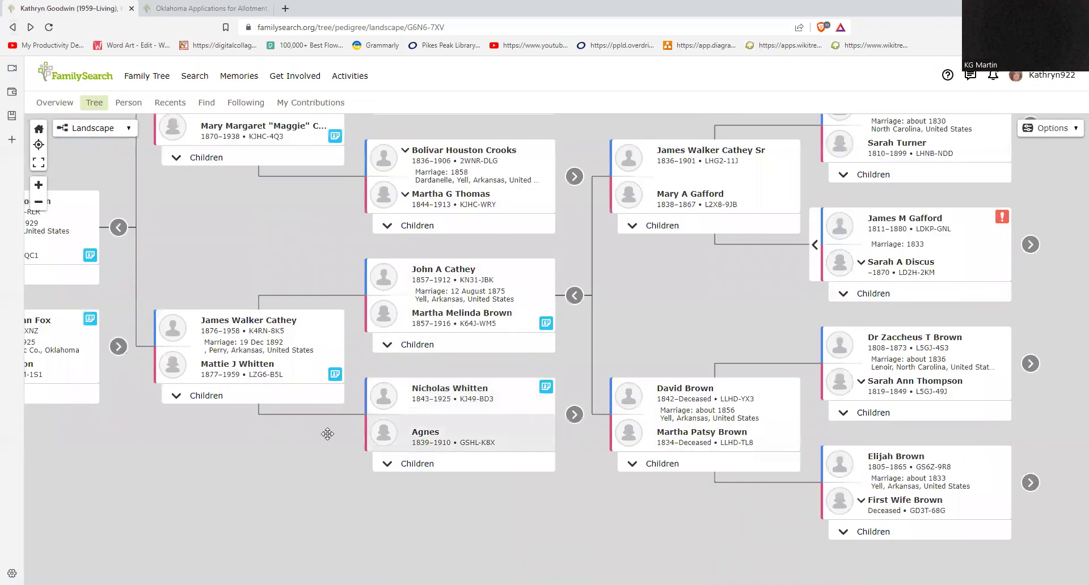
pyautogui.moveTo(648, 339); pyautogui.dragTo(472, 426)
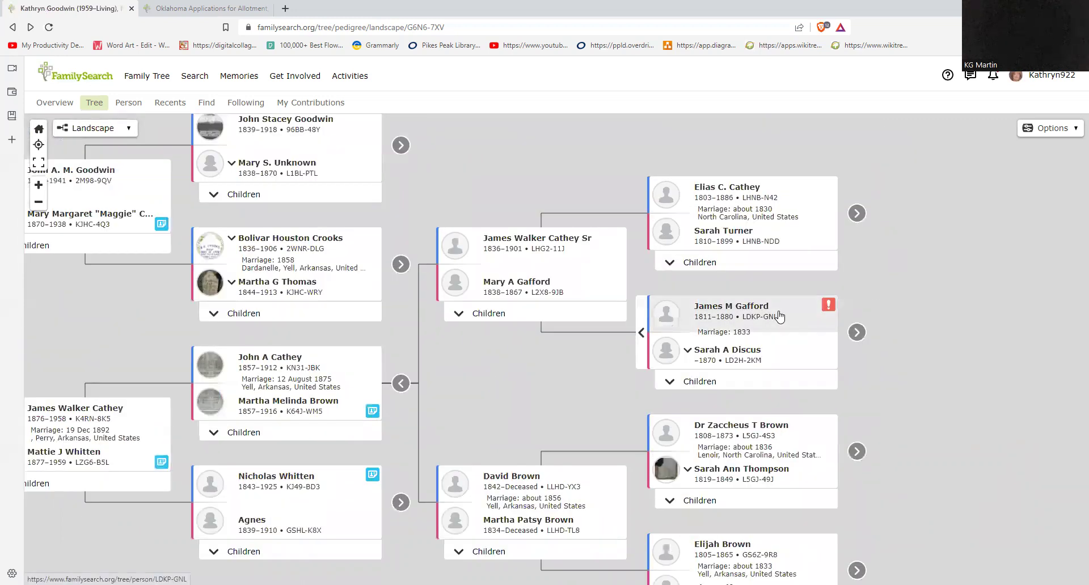
pyautogui.moveTo(813, 414); pyautogui.dragTo(704, 425)
pyautogui.click(706, 392)
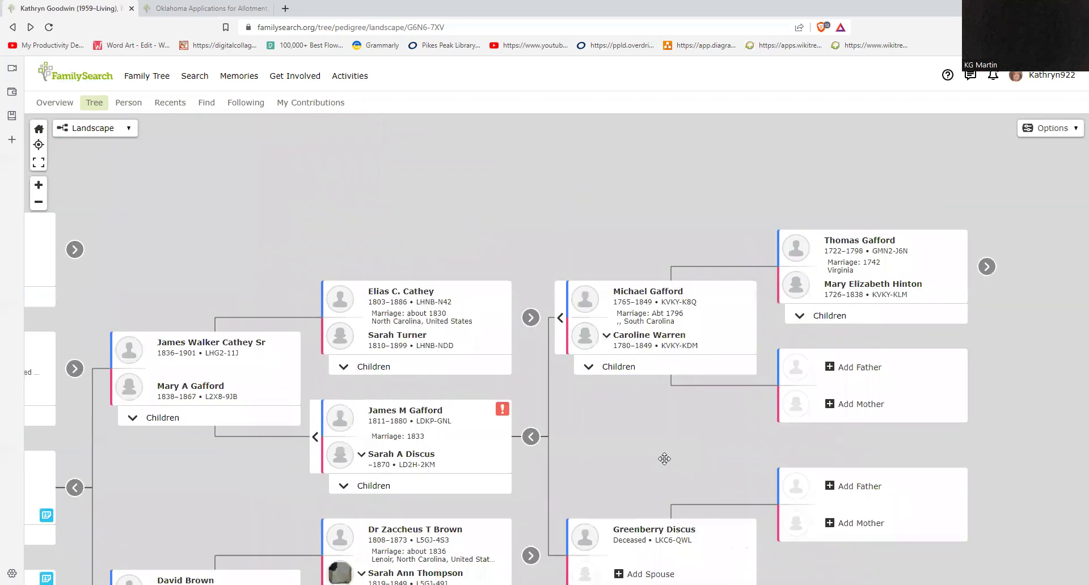
pyautogui.click(586, 340)
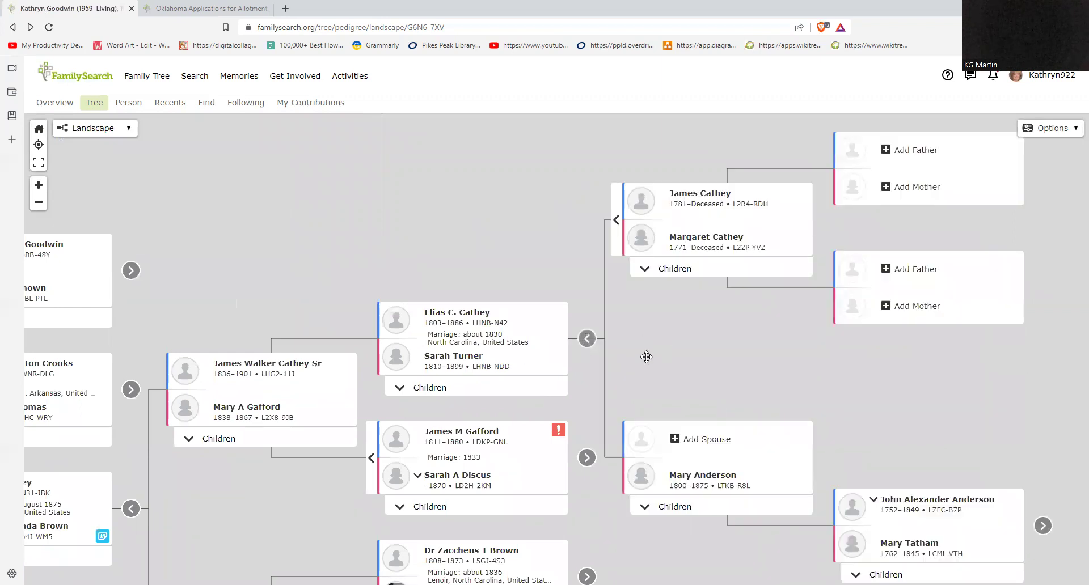
pyautogui.click(652, 243)
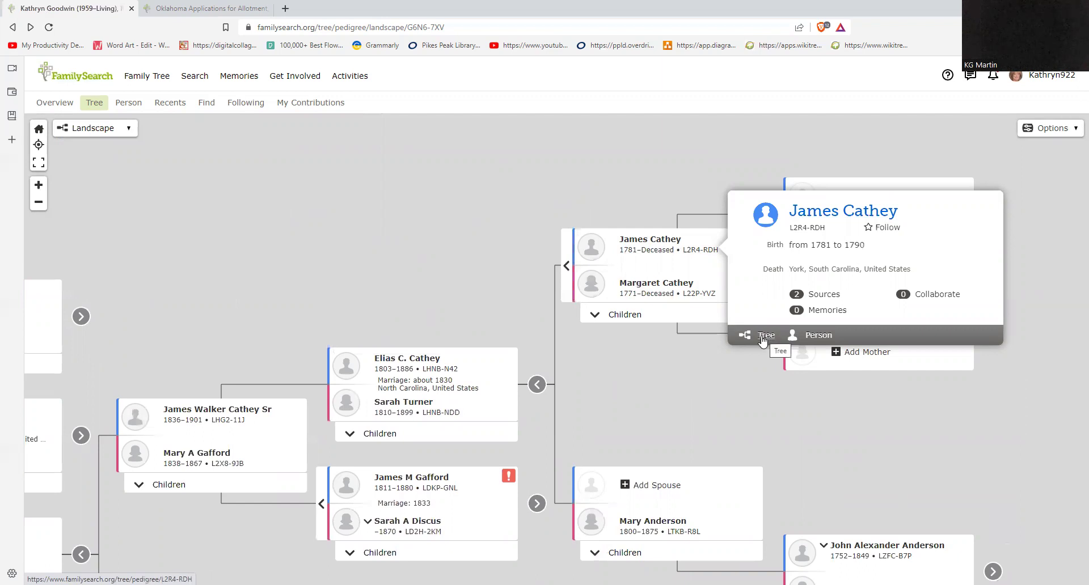
pyautogui.moveTo(639, 408); pyautogui.dragTo(906, 311)
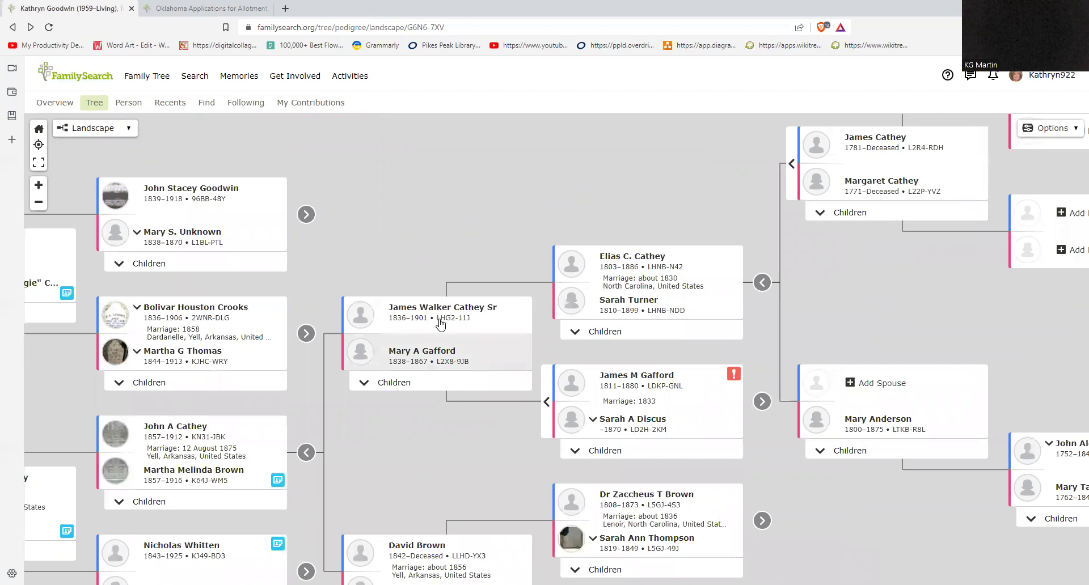
pyautogui.click(430, 356)
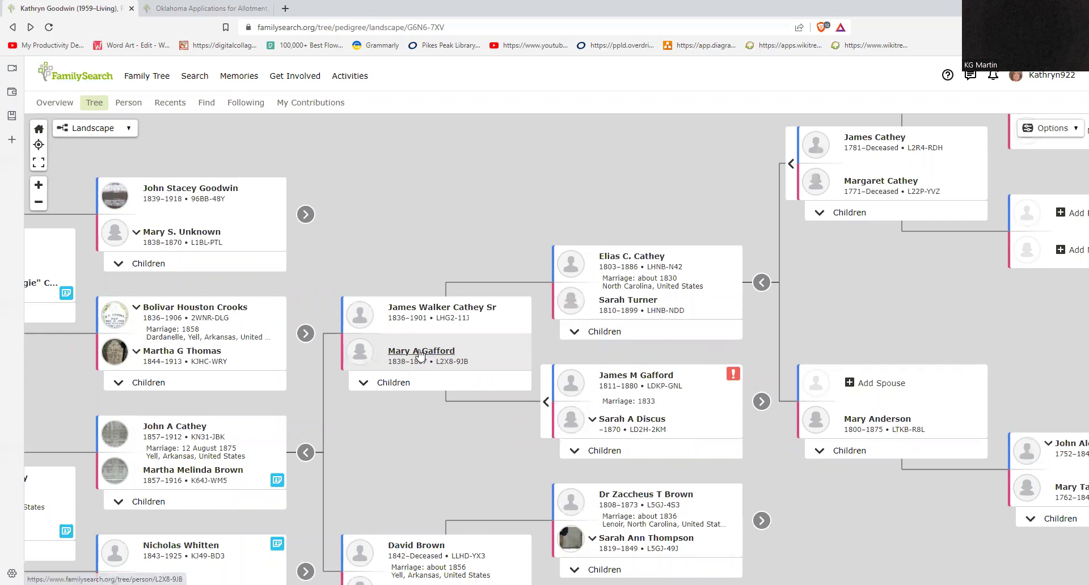
pyautogui.click(391, 383)
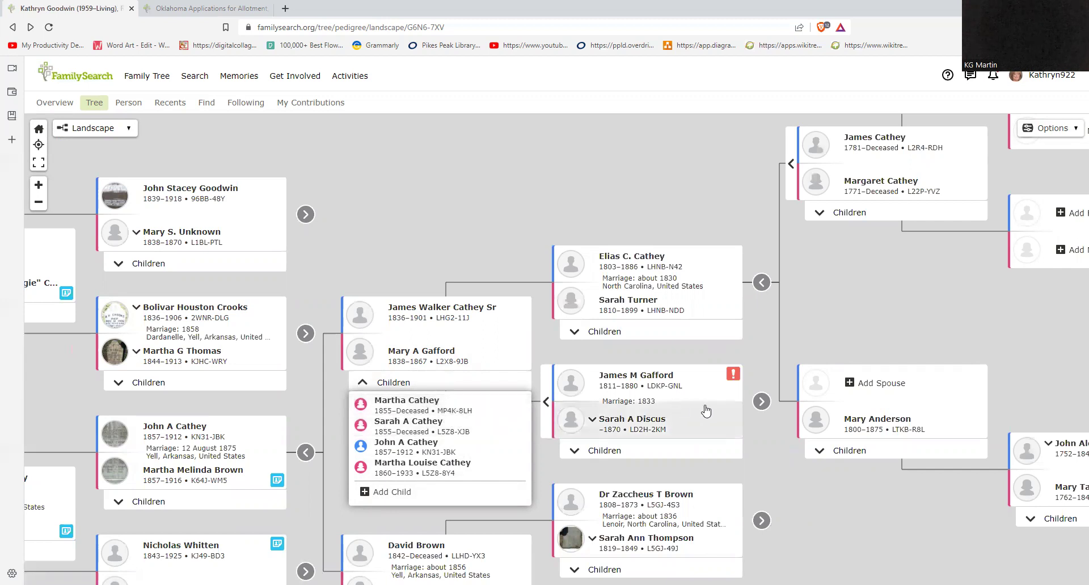
pyautogui.click(733, 377)
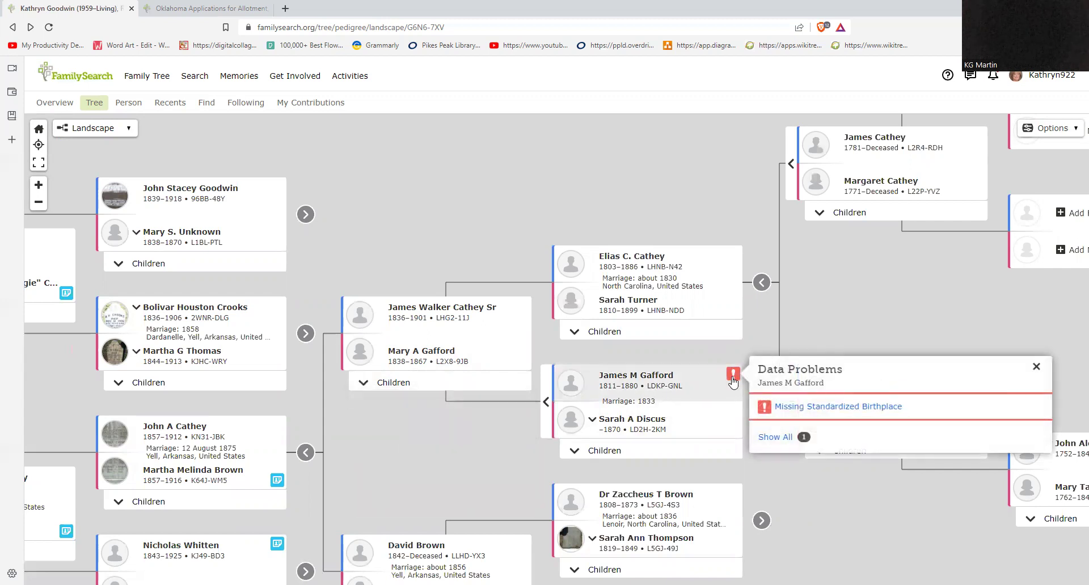
pyautogui.click(1035, 369)
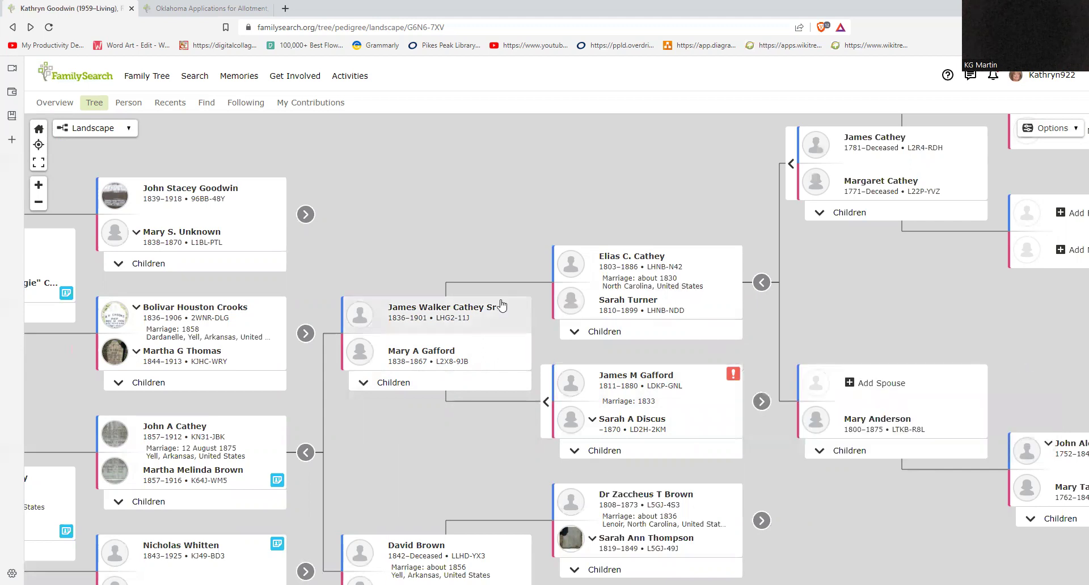
pyautogui.moveTo(460, 415); pyautogui.dragTo(626, 364)
pyautogui.moveTo(160, 227); pyautogui.dragTo(245, 297)
pyautogui.moveTo(254, 351); pyautogui.dragTo(499, 338)
pyautogui.moveTo(190, 279); pyautogui.dragTo(568, 332)
# Step: Switch the tree to Portrait layout and pan to the great-great-grandparents row
pyautogui.click(127, 129)
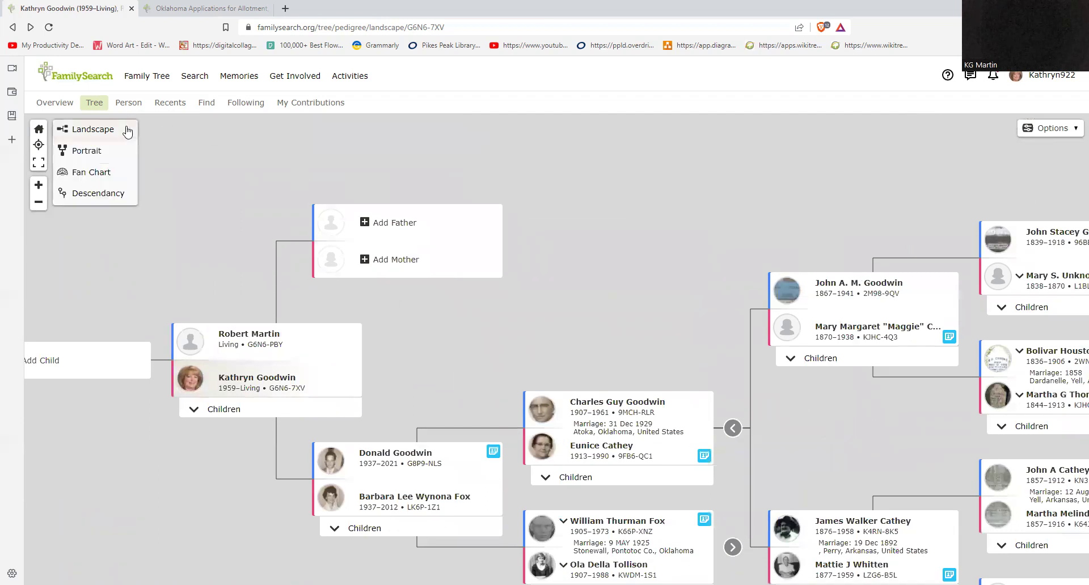
pyautogui.click(108, 152)
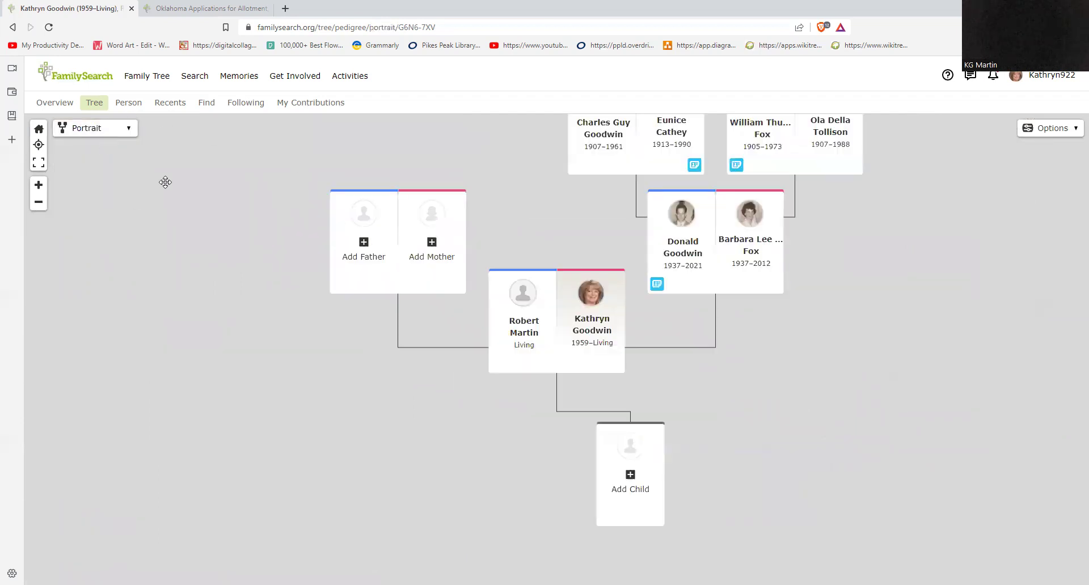
pyautogui.moveTo(396, 151); pyautogui.dragTo(287, 323)
pyautogui.moveTo(223, 172); pyautogui.dragTo(230, 376)
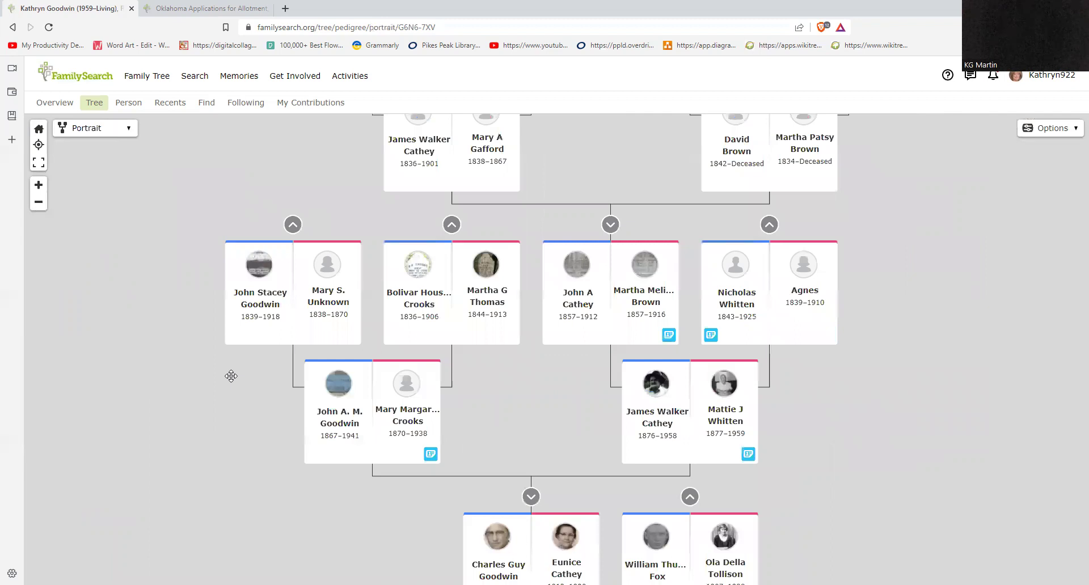
pyautogui.moveTo(291, 178); pyautogui.dragTo(331, 305)
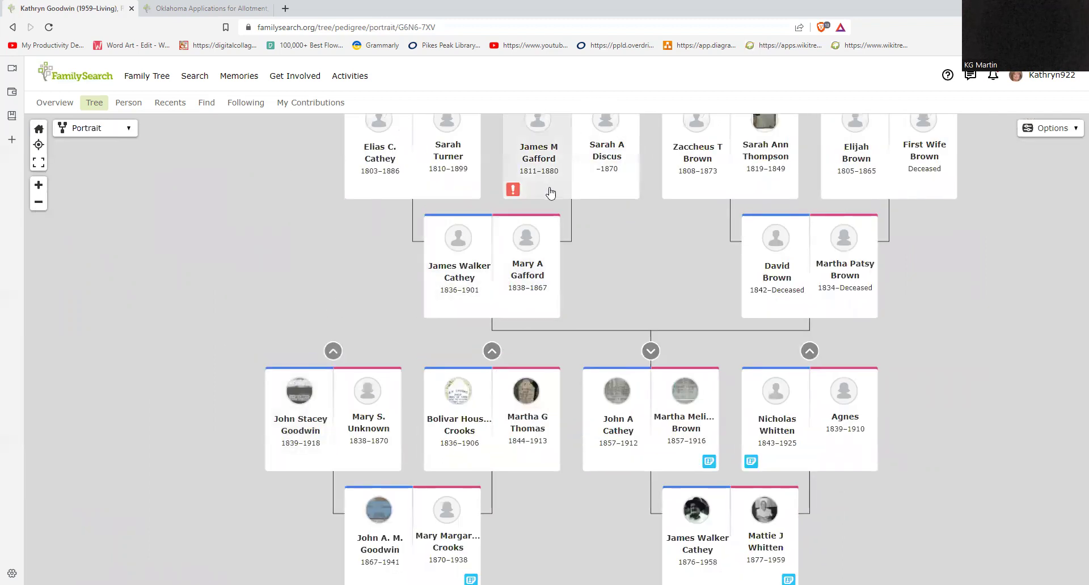
pyautogui.click(329, 353)
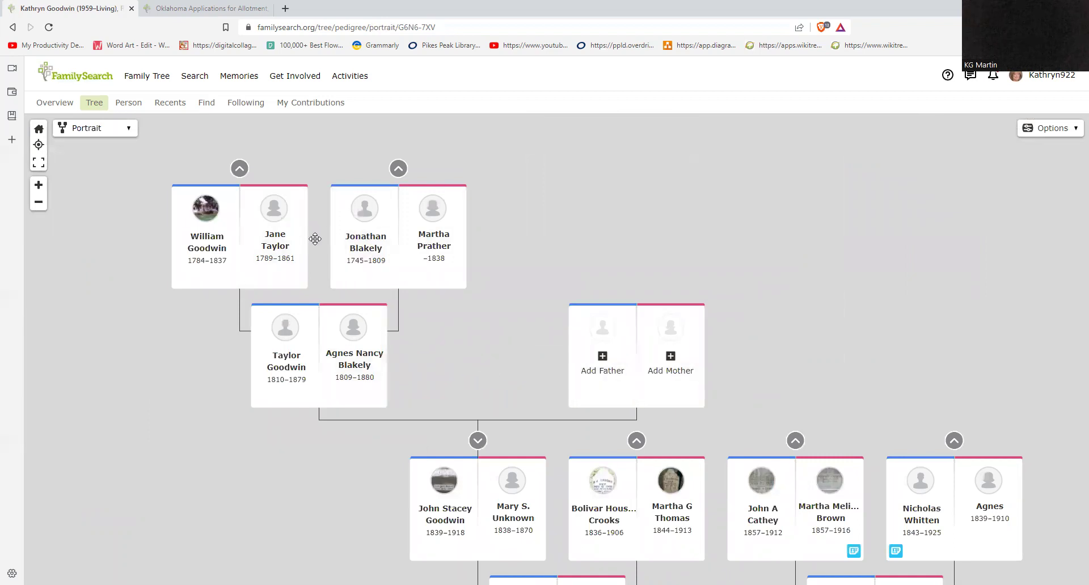
pyautogui.moveTo(315, 239); pyautogui.dragTo(331, 340)
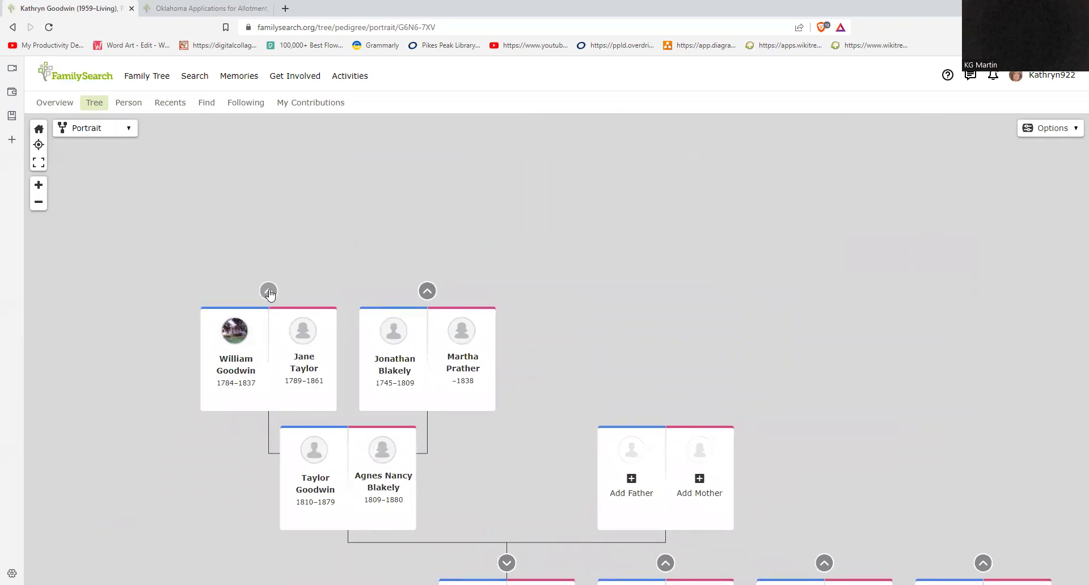
pyautogui.click(129, 130)
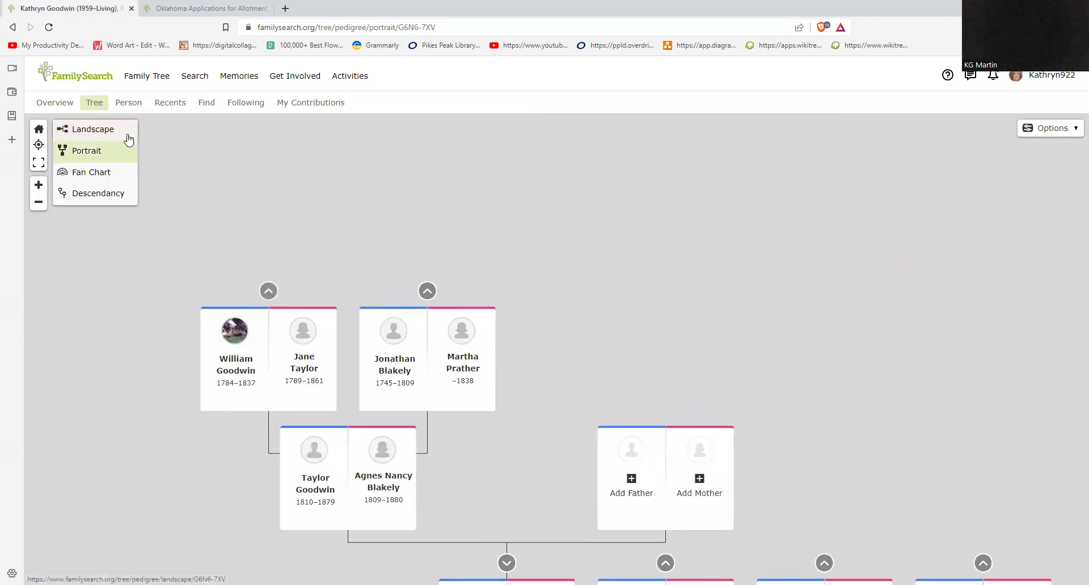
pyautogui.click(111, 178)
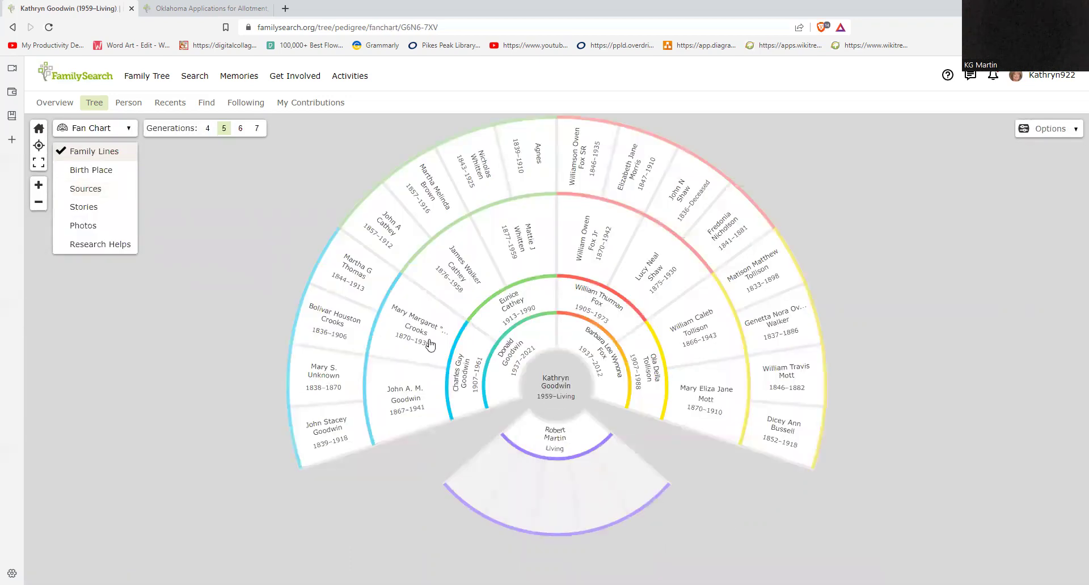
pyautogui.click(255, 129)
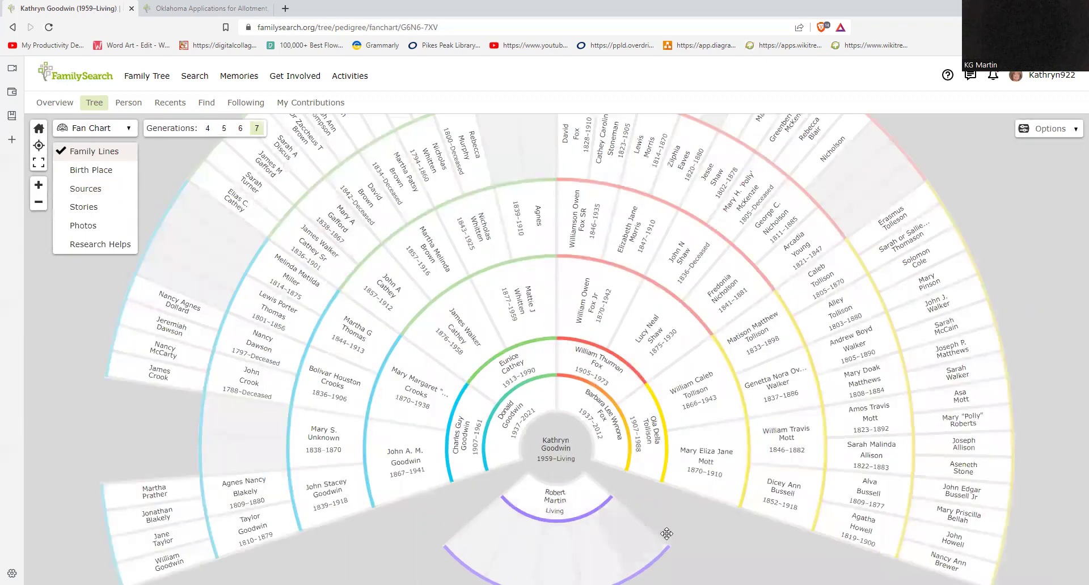
pyautogui.moveTo(679, 521); pyautogui.dragTo(728, 566)
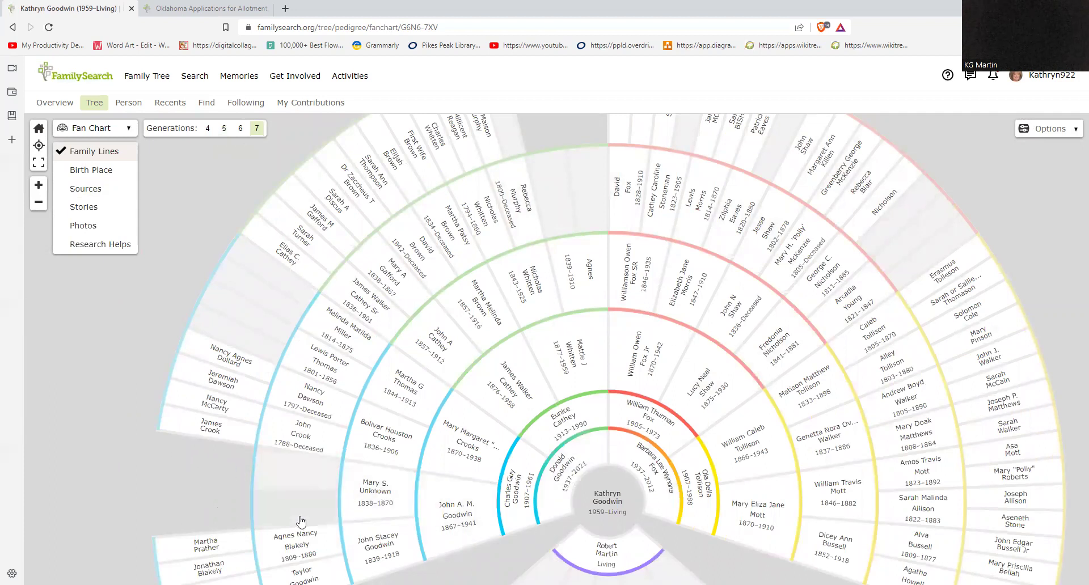
pyautogui.moveTo(128, 472); pyautogui.dragTo(209, 456)
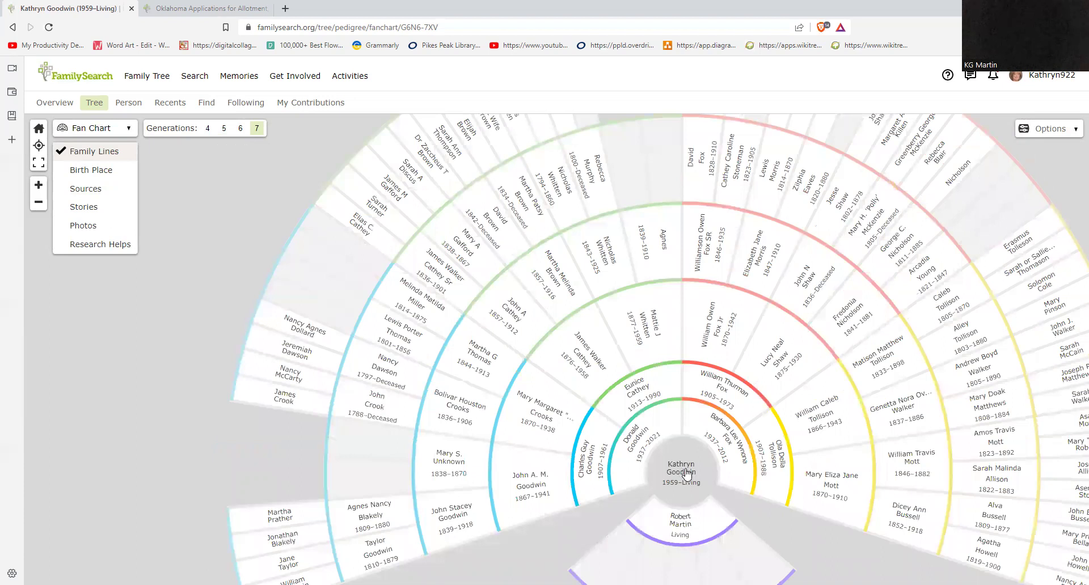
pyautogui.click(454, 514)
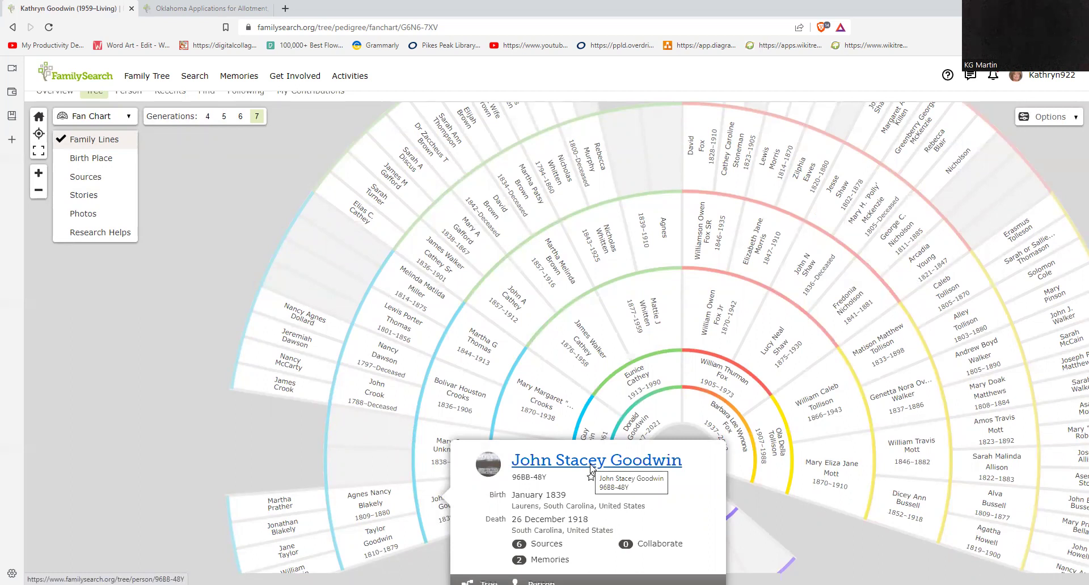
pyautogui.click(591, 469)
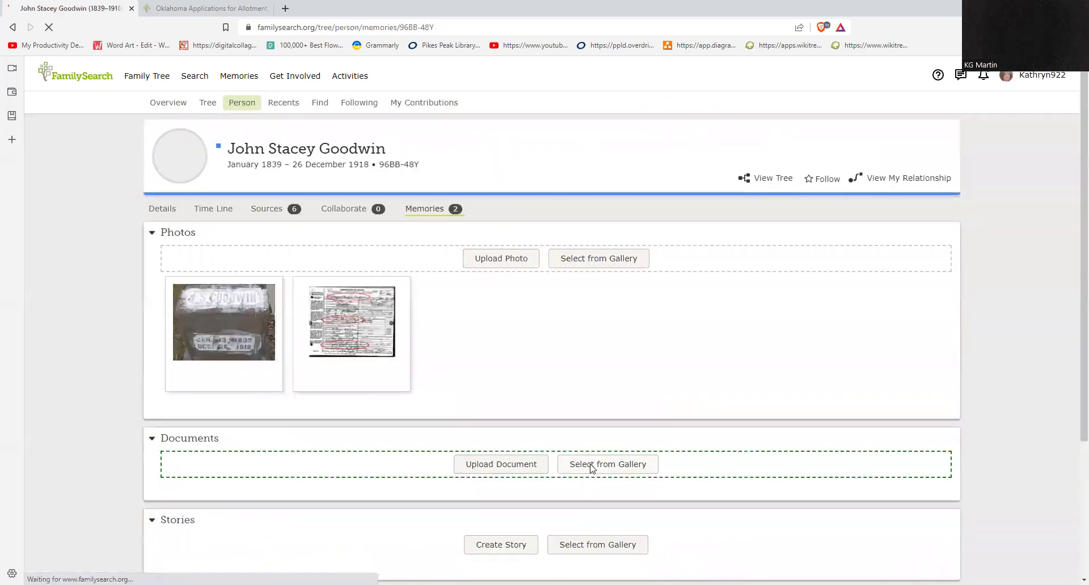
pyautogui.click(12, 27)
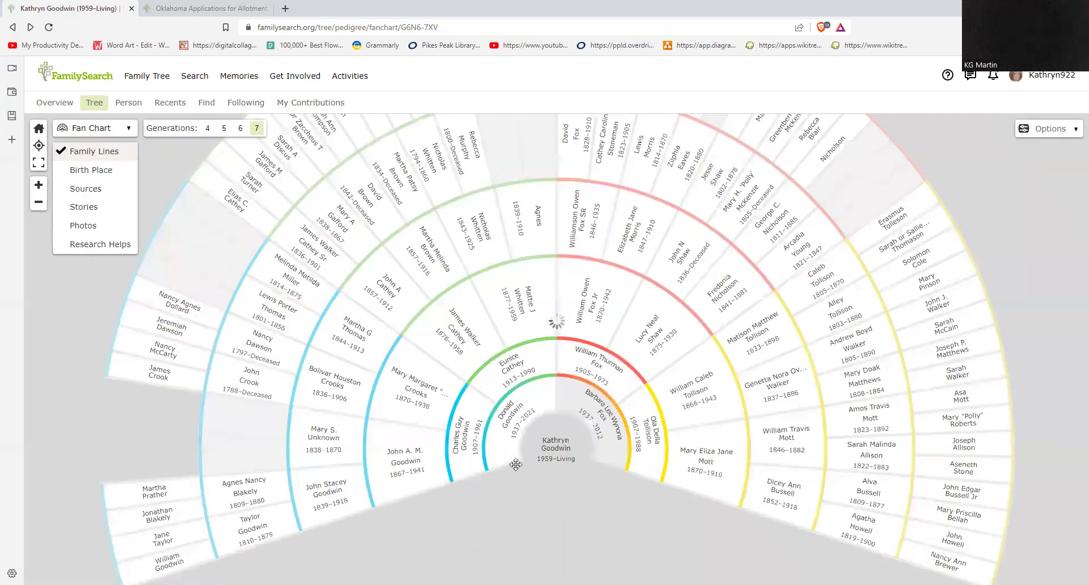
# Step: Recentre the seven-generation fan chart on John Stacey Goodwin (1839–1918)
pyautogui.click(331, 495)
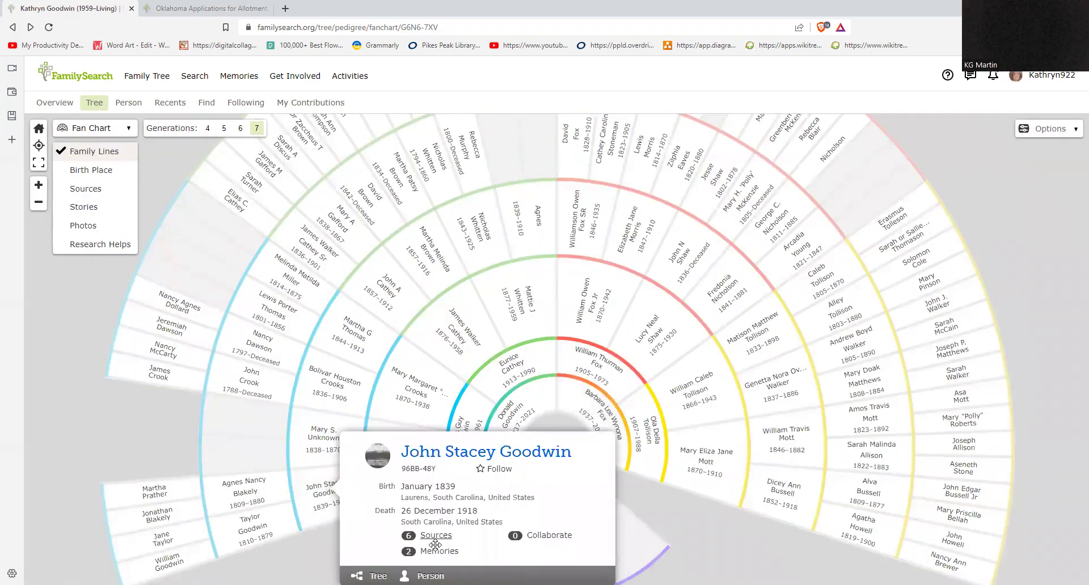
pyautogui.click(374, 575)
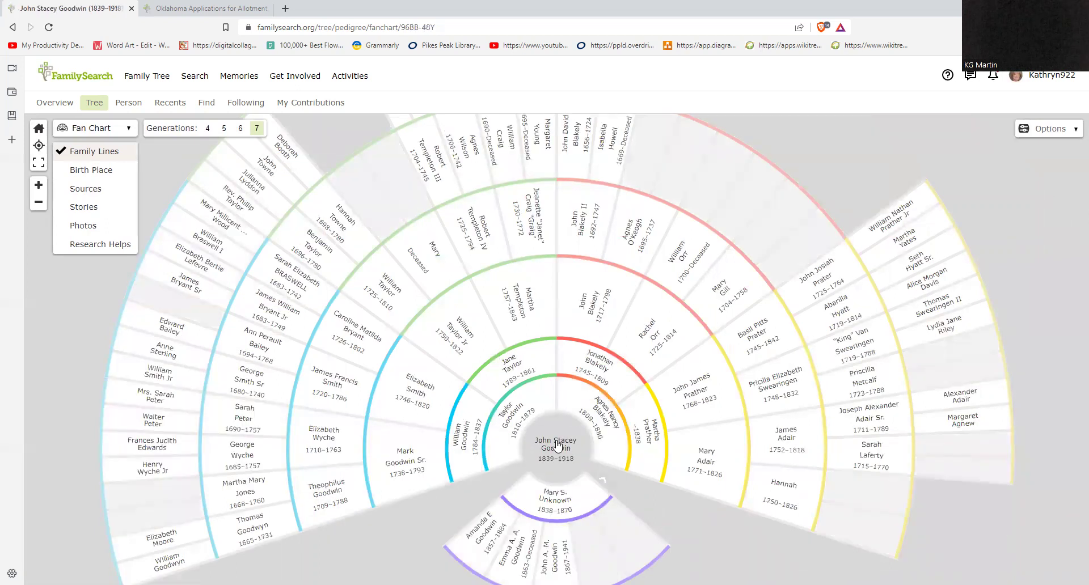
pyautogui.moveTo(673, 493); pyautogui.dragTo(844, 492)
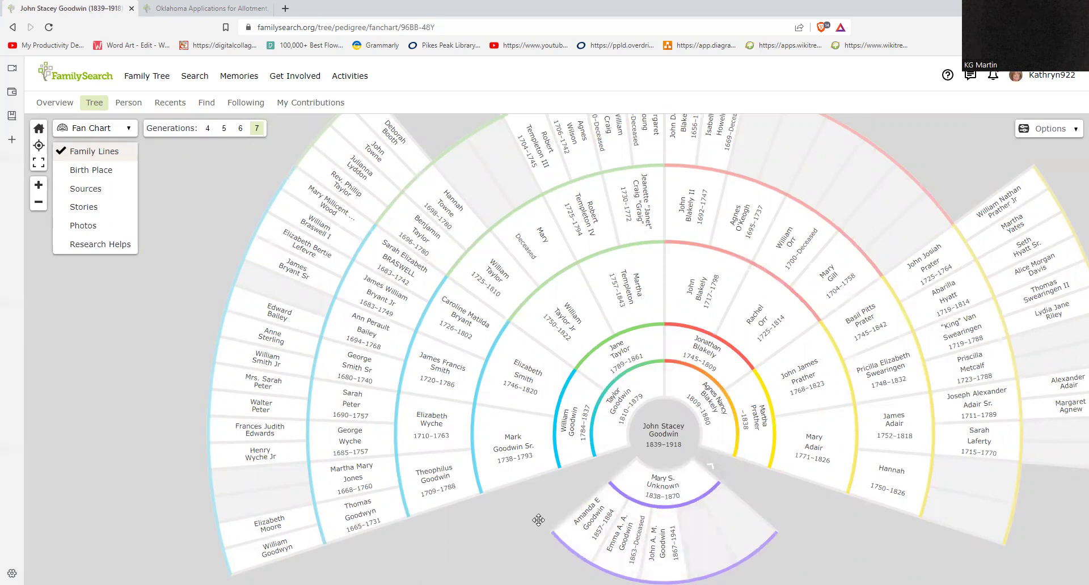
pyautogui.moveTo(537, 516); pyautogui.dragTo(599, 563)
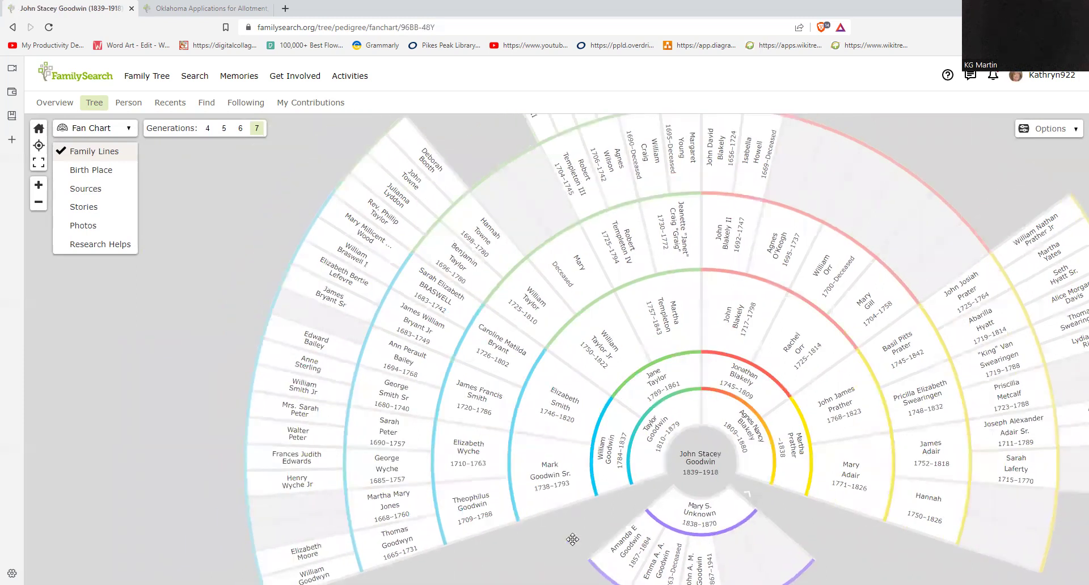
pyautogui.click(129, 131)
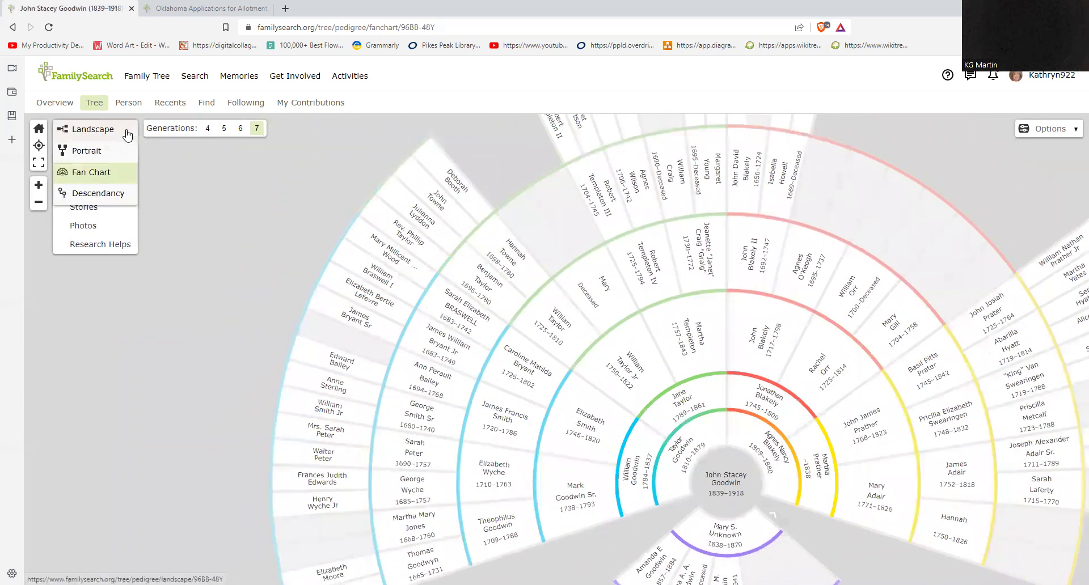
pyautogui.click(124, 174)
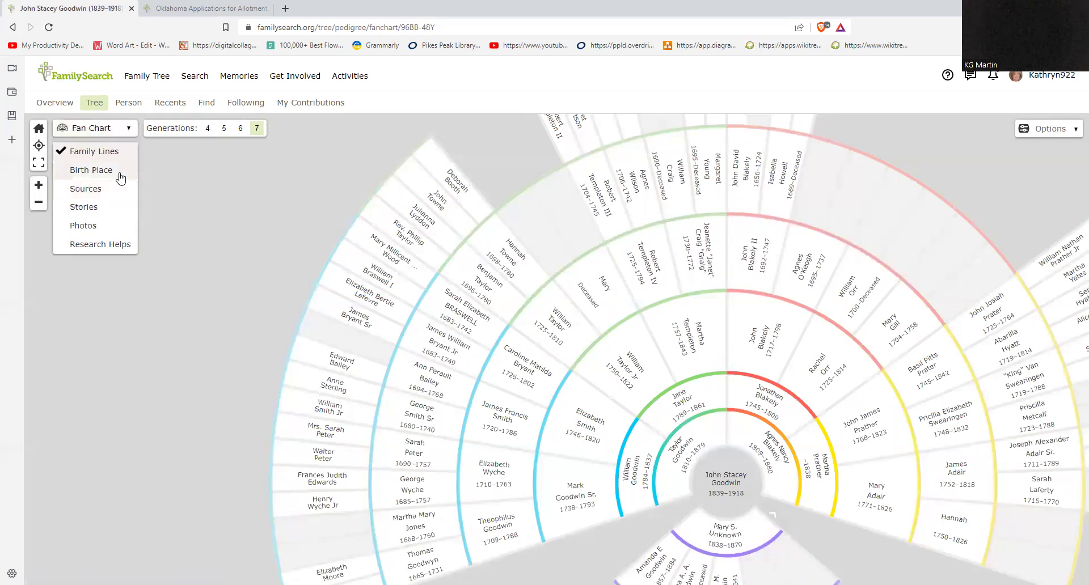
# Step: Colour the fan chart by birth place, then by number of sources
pyautogui.click(121, 178)
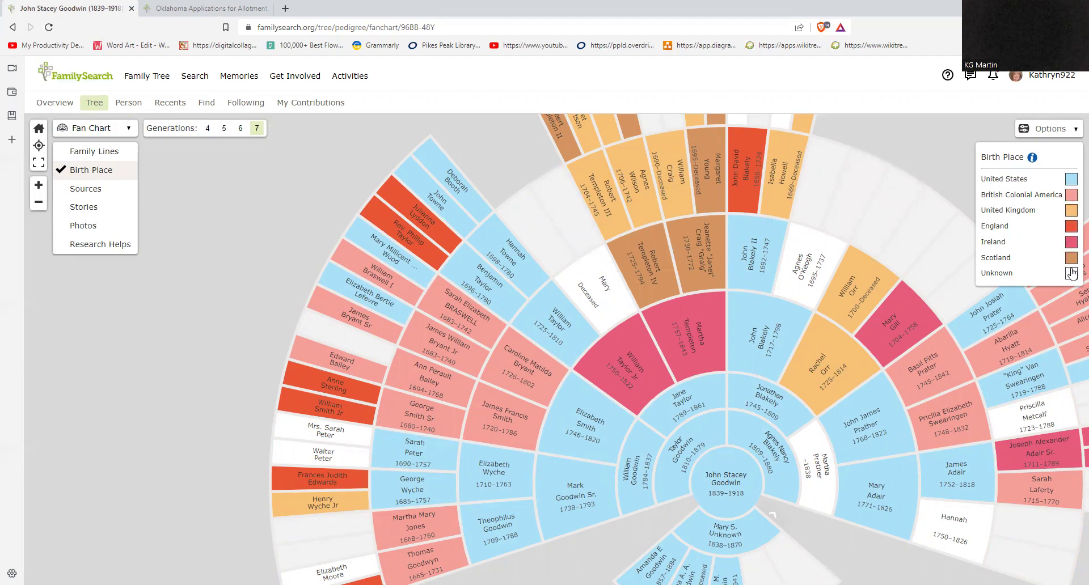
pyautogui.moveTo(901, 149); pyautogui.dragTo(710, 252)
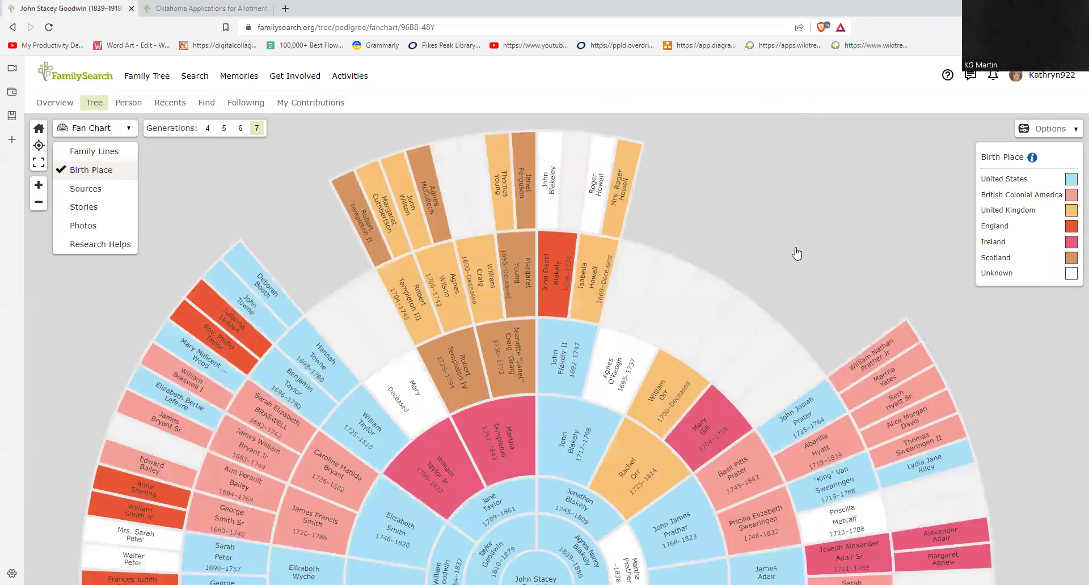
pyautogui.moveTo(797, 254); pyautogui.dragTo(856, 177)
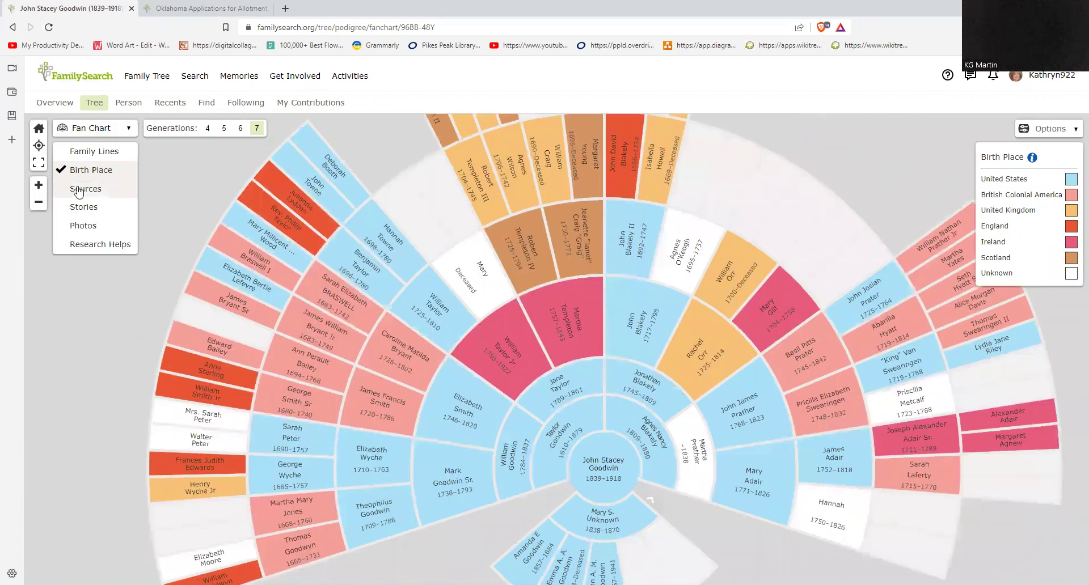
pyautogui.click(78, 192)
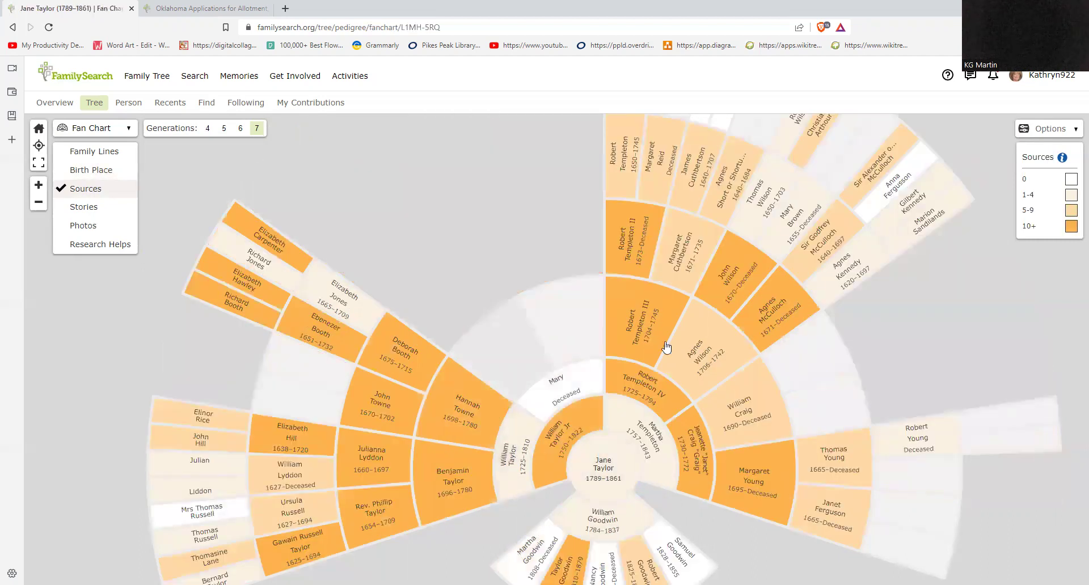
pyautogui.moveTo(930, 332); pyautogui.dragTo(935, 379)
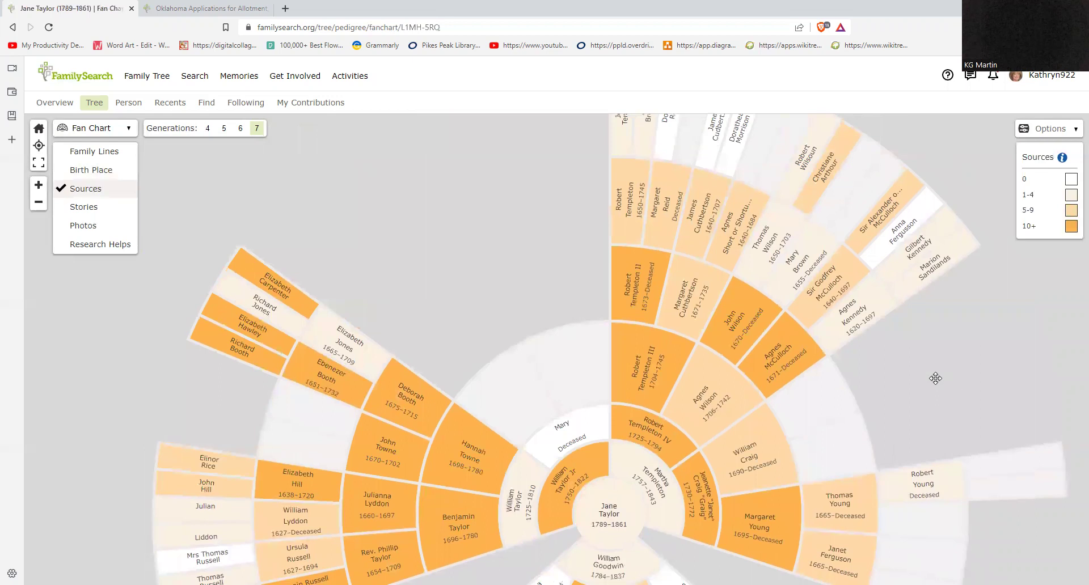
# Step: Colour the fan chart by number of stories
pyautogui.click(84, 207)
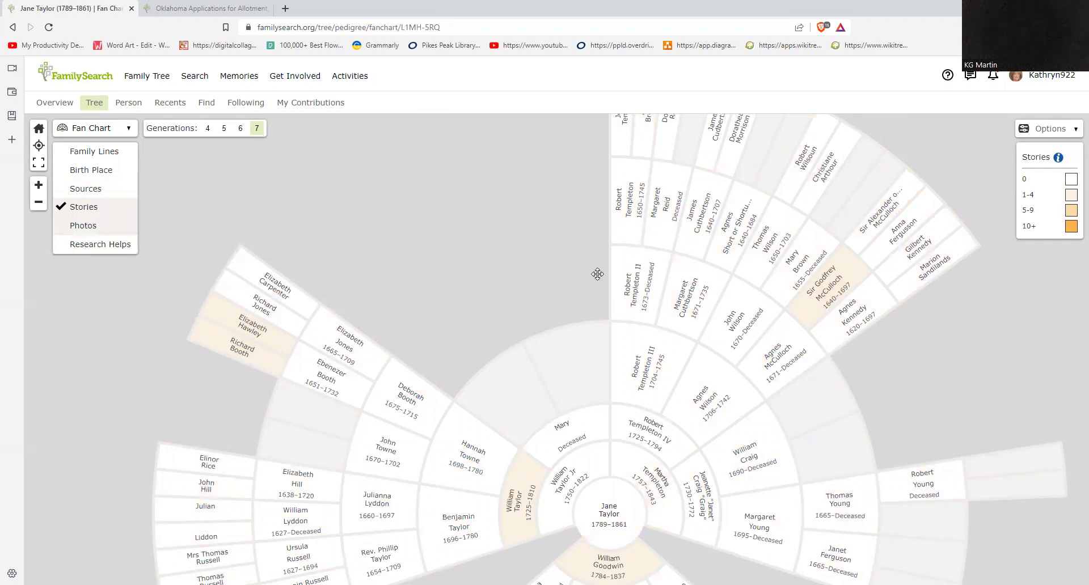
pyautogui.moveTo(598, 274); pyautogui.dragTo(703, 231)
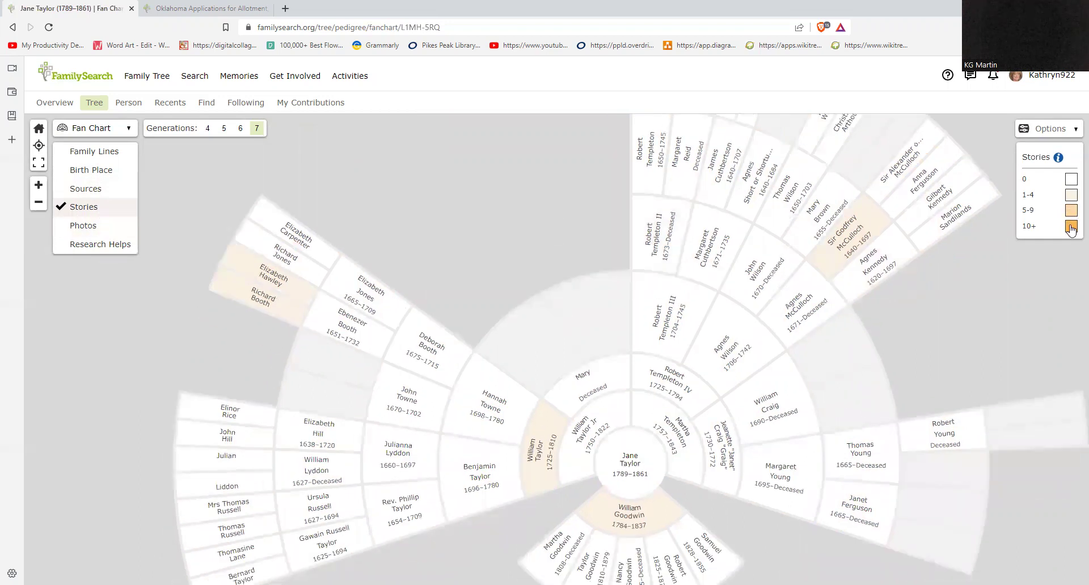
pyautogui.moveTo(1020, 289); pyautogui.dragTo(1008, 235)
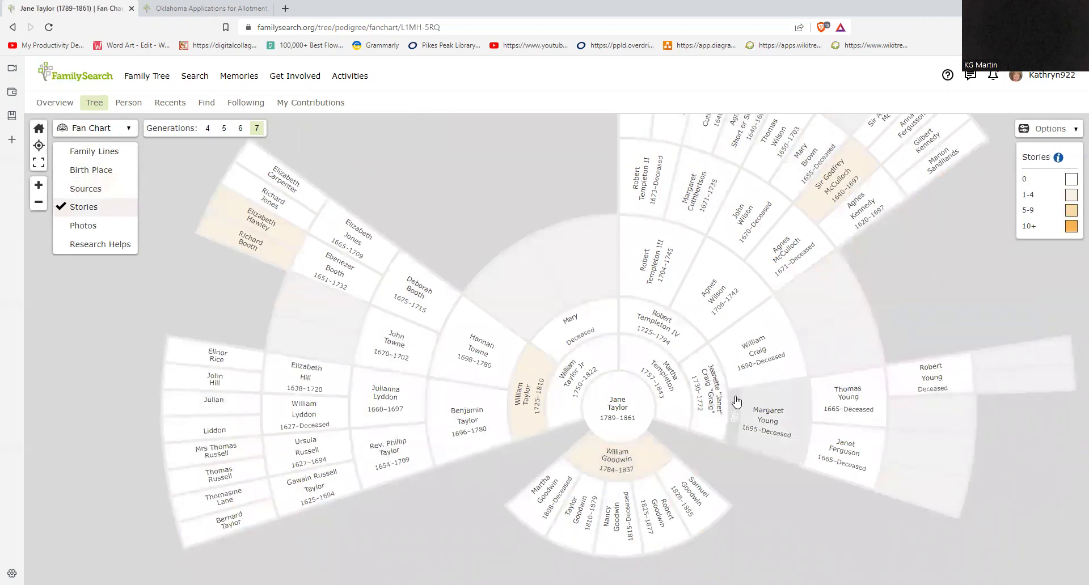
pyautogui.click(81, 227)
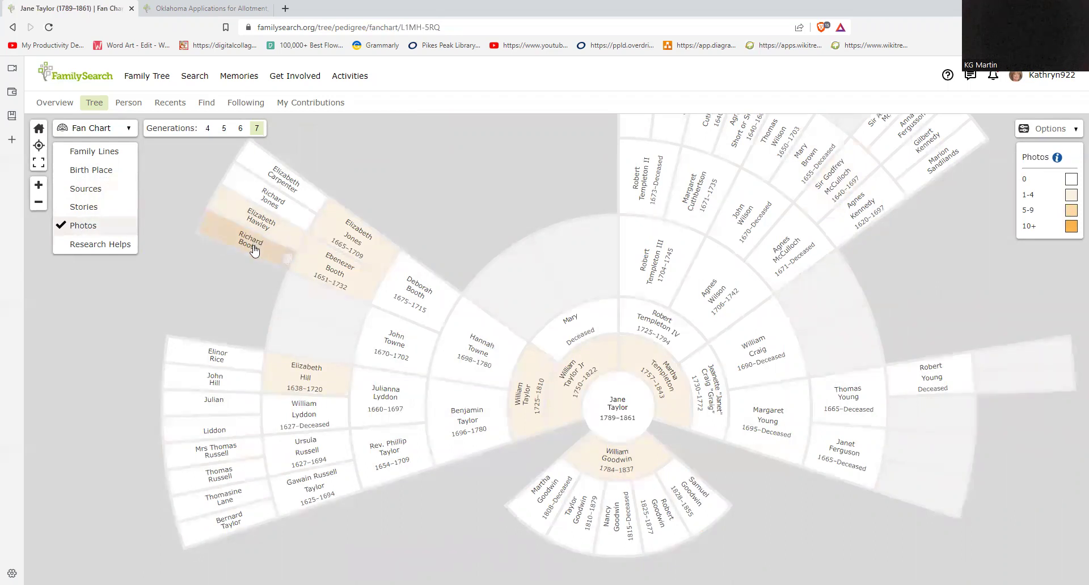
pyautogui.click(253, 250)
pyautogui.click(383, 209)
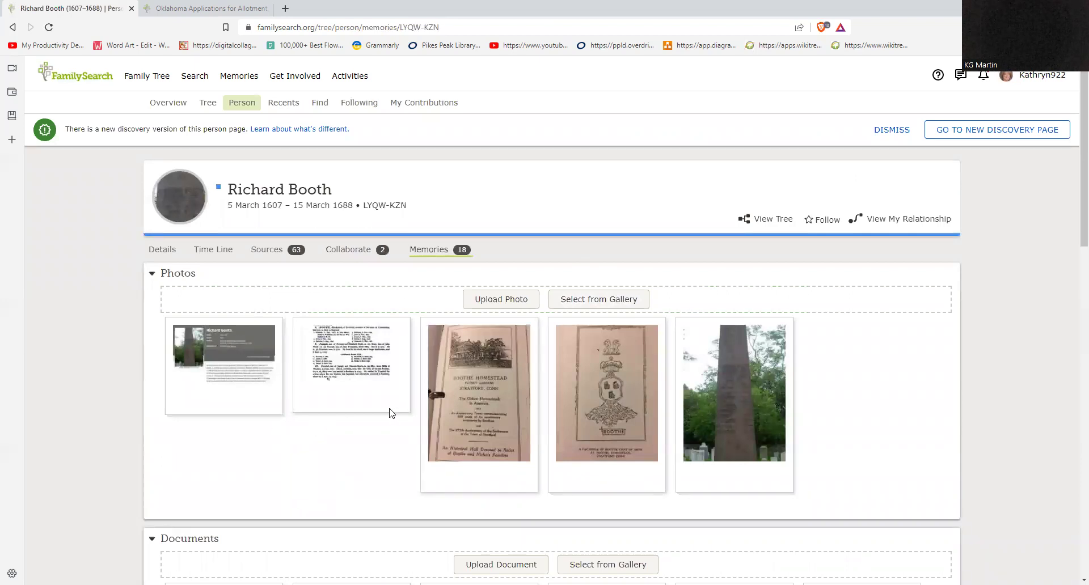
pyautogui.scroll(-1, 403, 407)
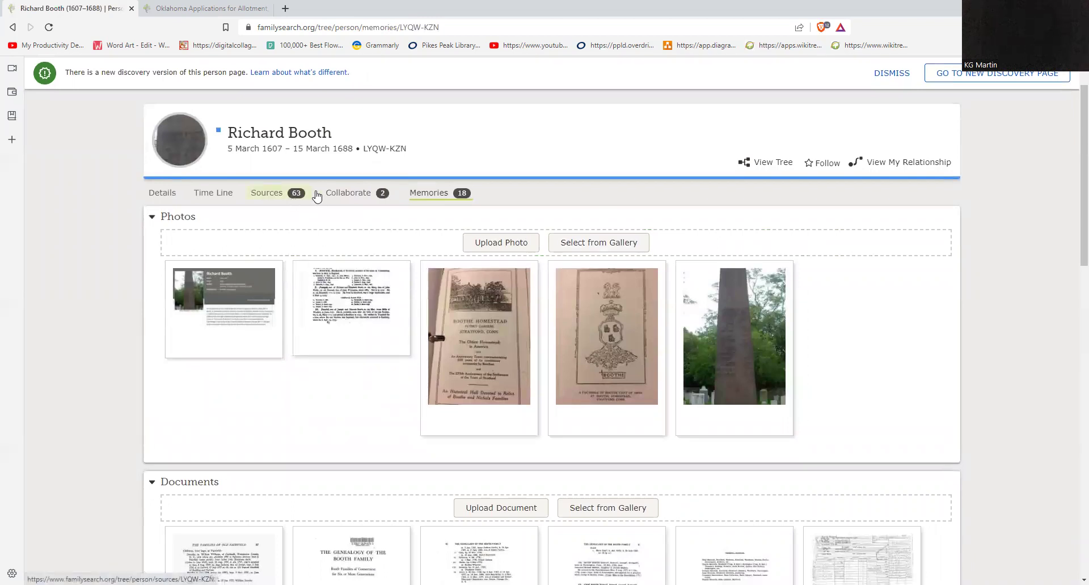
pyautogui.scroll(-2, 839, 301)
pyautogui.scroll(3, 856, 298)
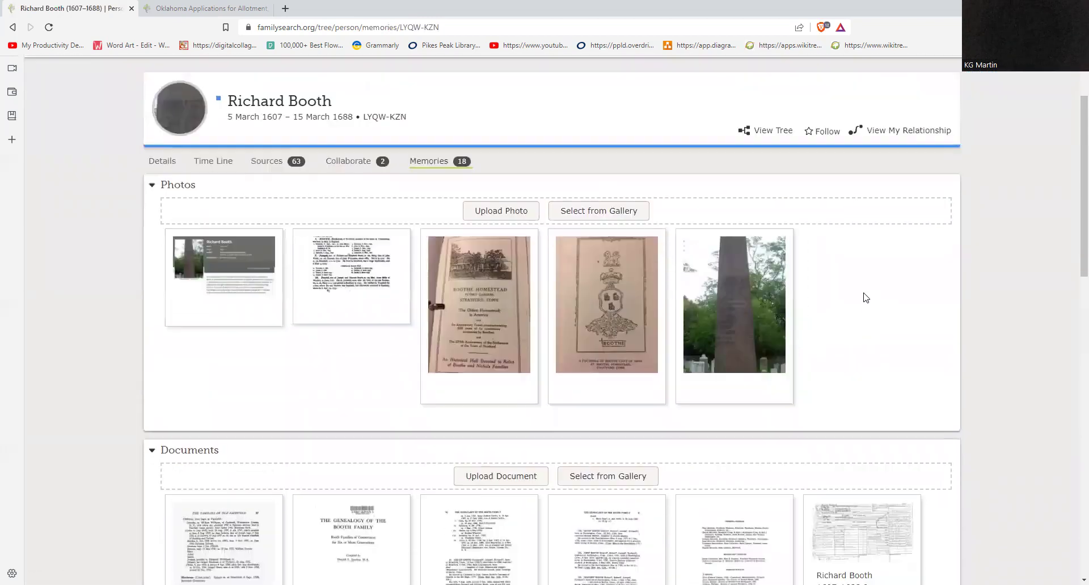
pyautogui.scroll(-6, 866, 298)
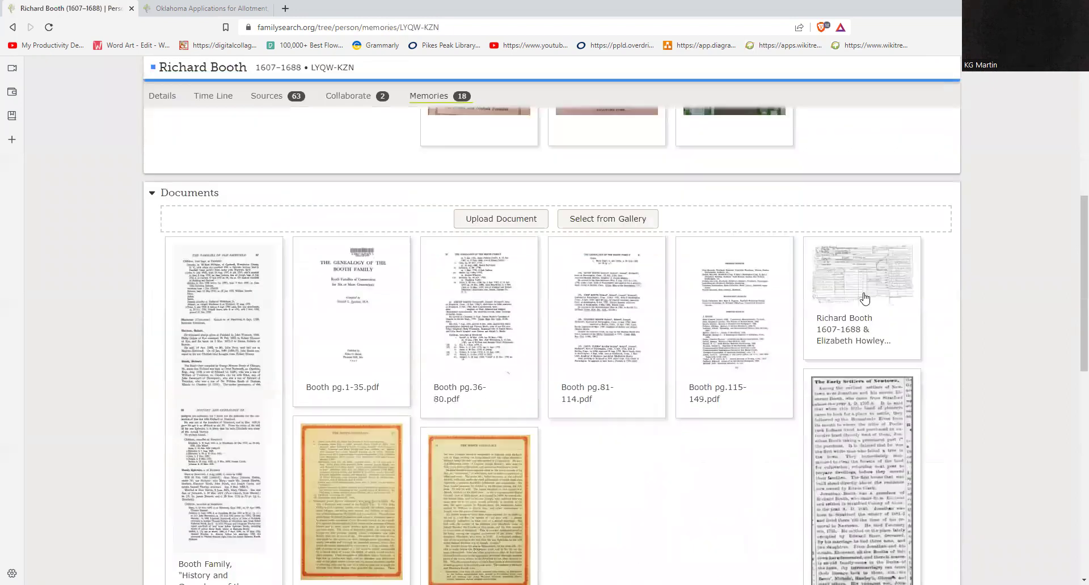
pyautogui.scroll(-2, 865, 298)
pyautogui.scroll(-1, 865, 298)
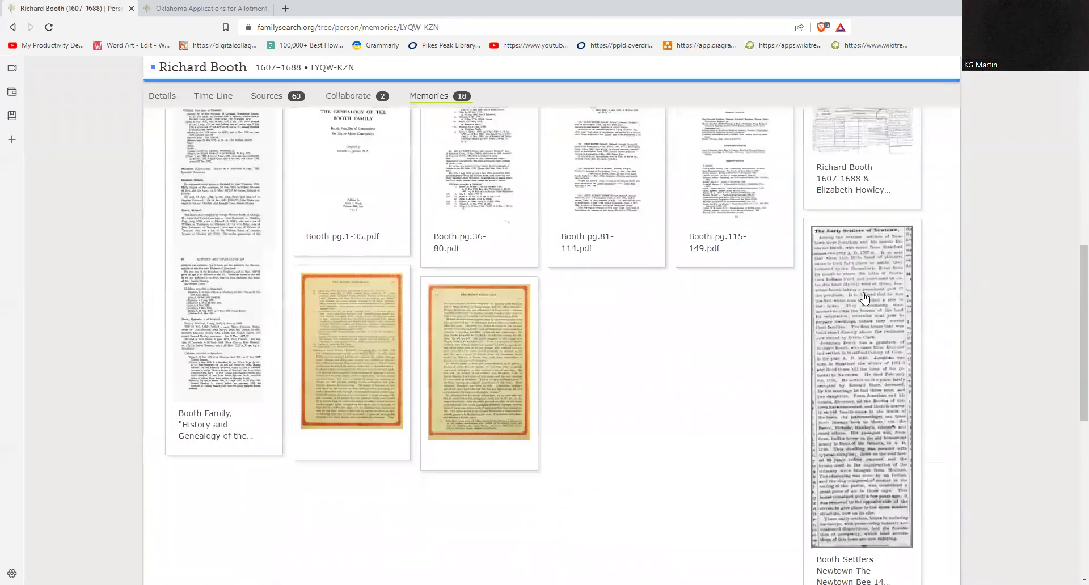
pyautogui.scroll(4, 864, 298)
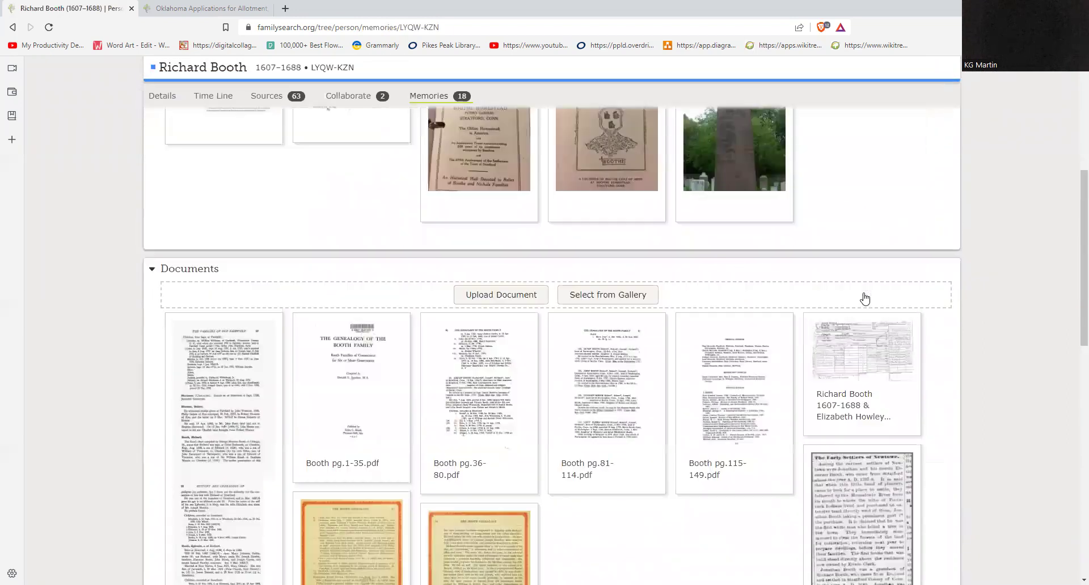
pyautogui.scroll(5, 865, 297)
pyautogui.click(890, 224)
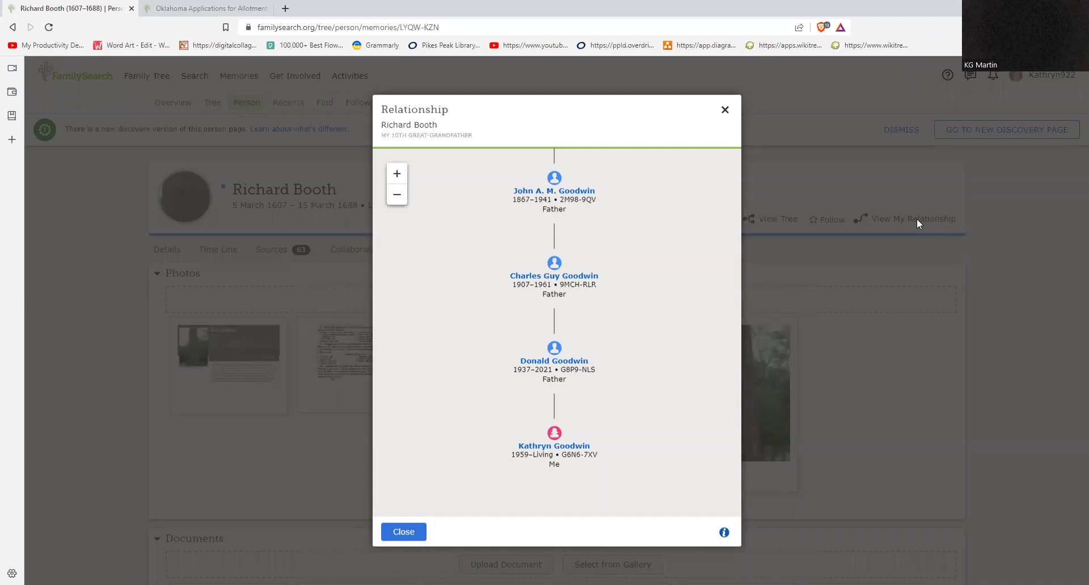
pyautogui.moveTo(637, 204); pyautogui.dragTo(620, 381)
pyautogui.moveTo(616, 220); pyautogui.dragTo(608, 333)
pyautogui.moveTo(610, 201); pyautogui.dragTo(597, 310)
pyautogui.moveTo(610, 221); pyautogui.dragTo(596, 248)
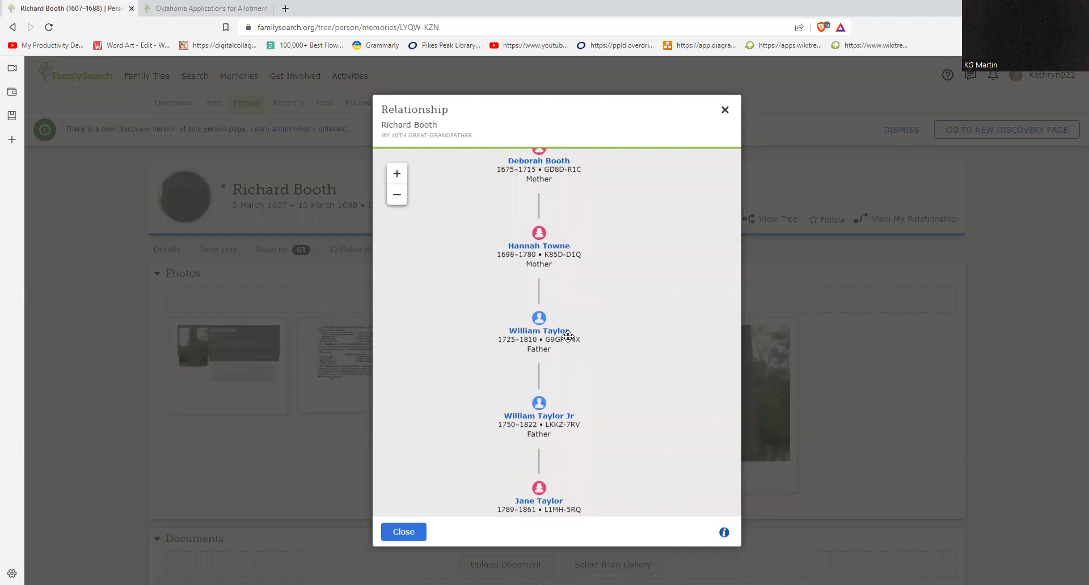
pyautogui.moveTo(644, 223); pyautogui.dragTo(656, 320)
pyautogui.moveTo(601, 260); pyautogui.dragTo(611, 338)
pyautogui.moveTo(613, 258); pyautogui.dragTo(620, 294)
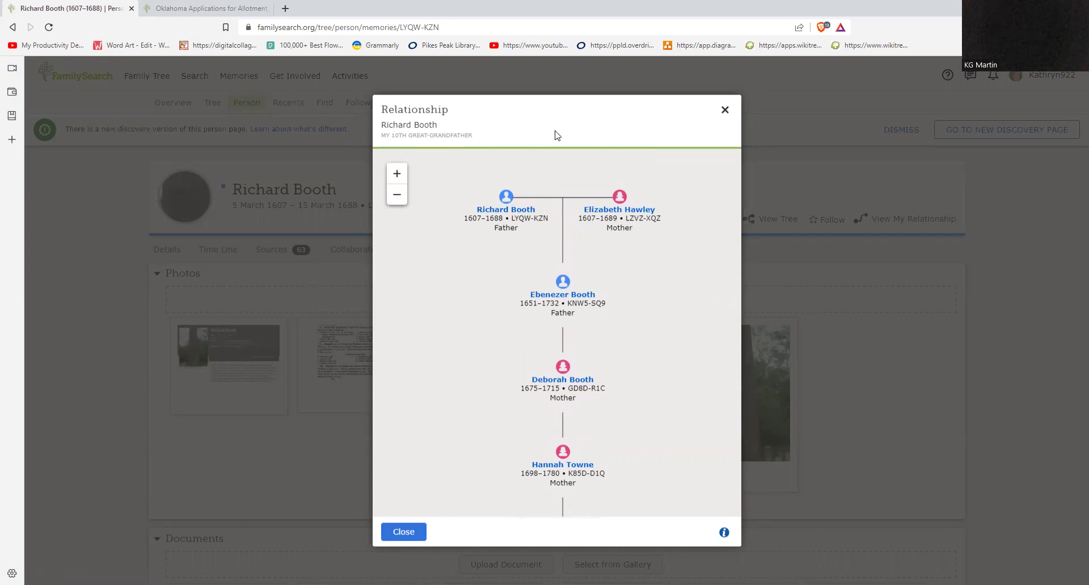
pyautogui.click(725, 110)
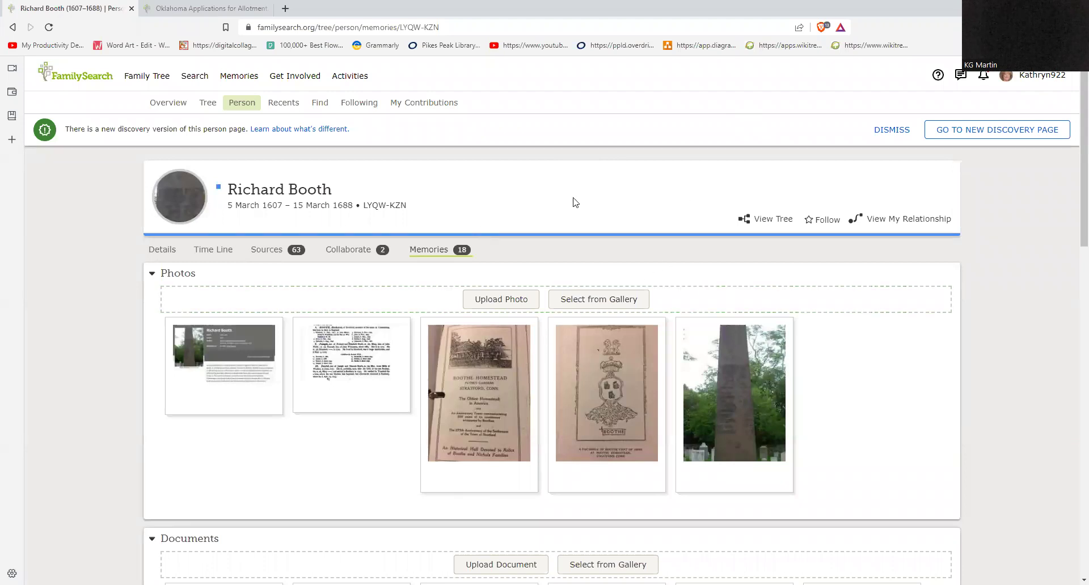
# Step: Scroll down the Memories page and back up to the top
pyautogui.scroll(-7, 702, 278)
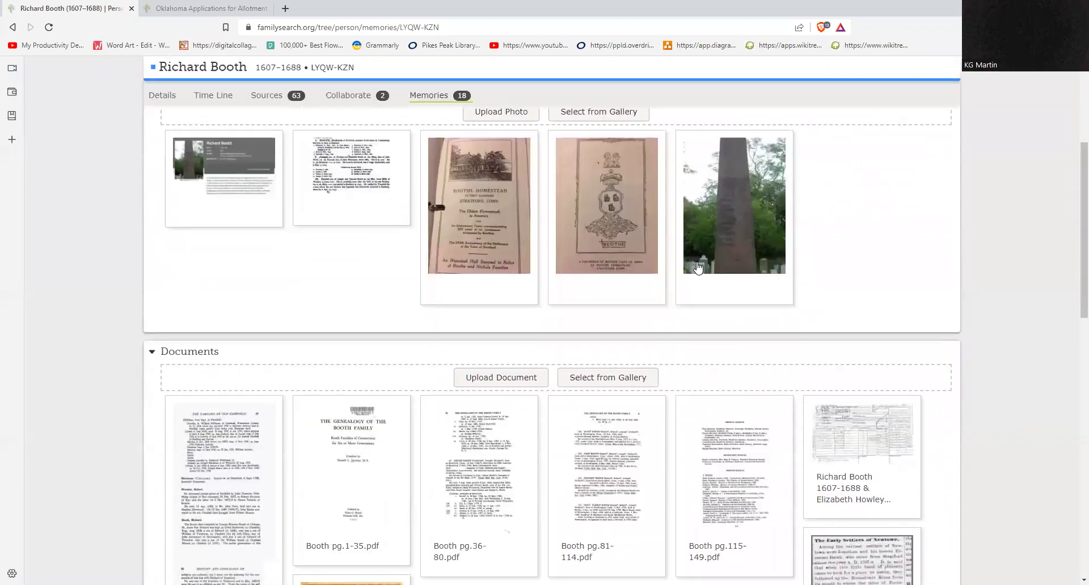
pyautogui.scroll(10, 698, 268)
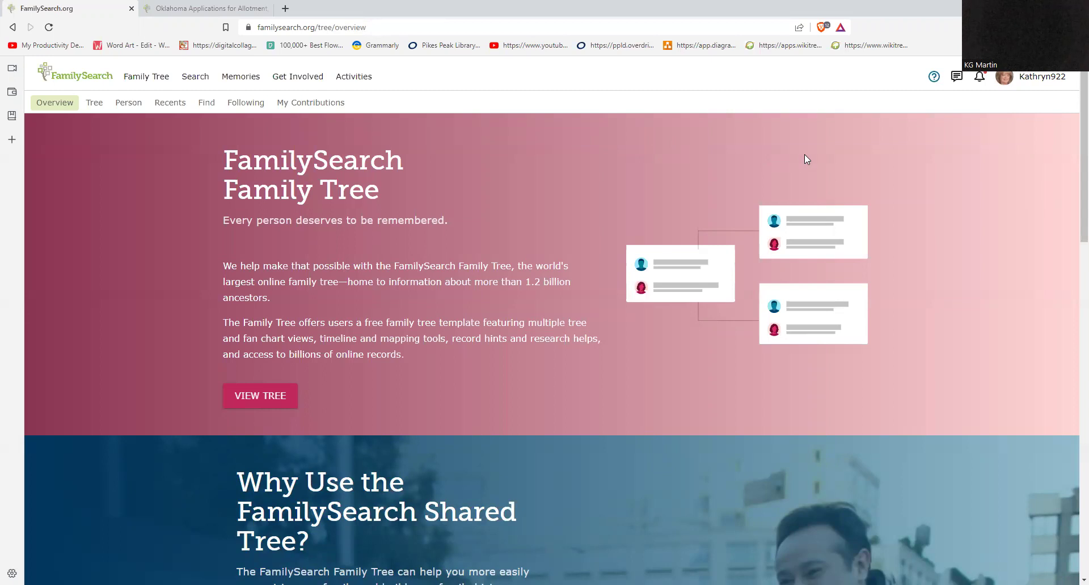
# Step: Return to the fan chart, recentre it on the account holder, and colour it by Research Helps
pyautogui.click(89, 105)
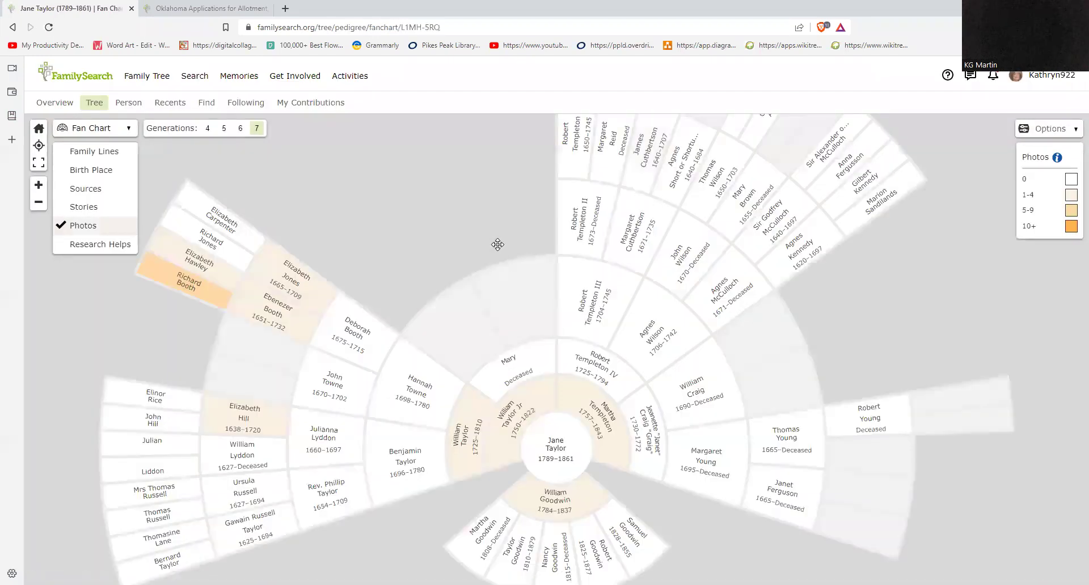
pyautogui.click(38, 129)
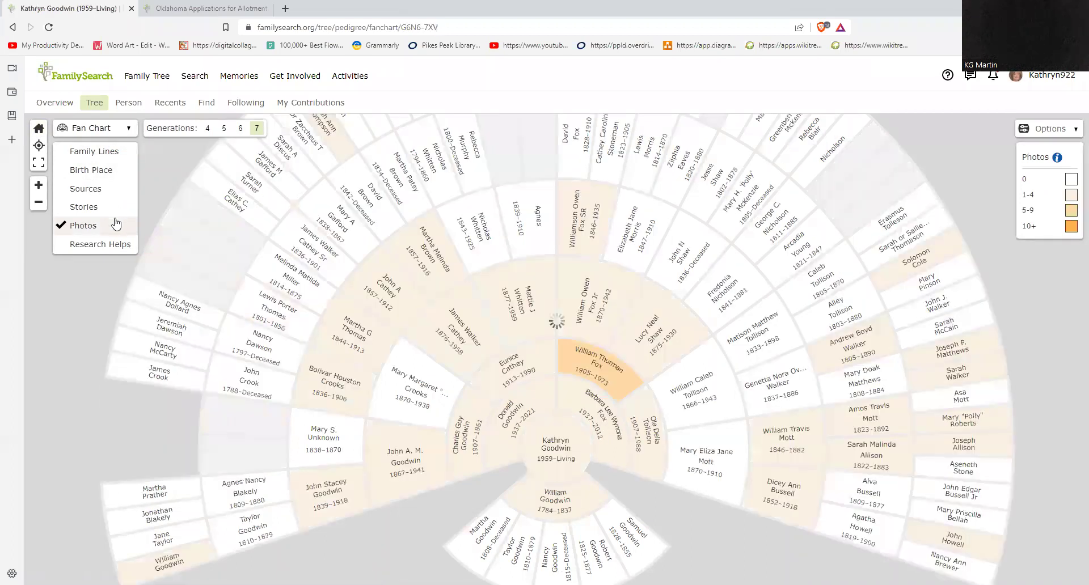
pyautogui.click(100, 245)
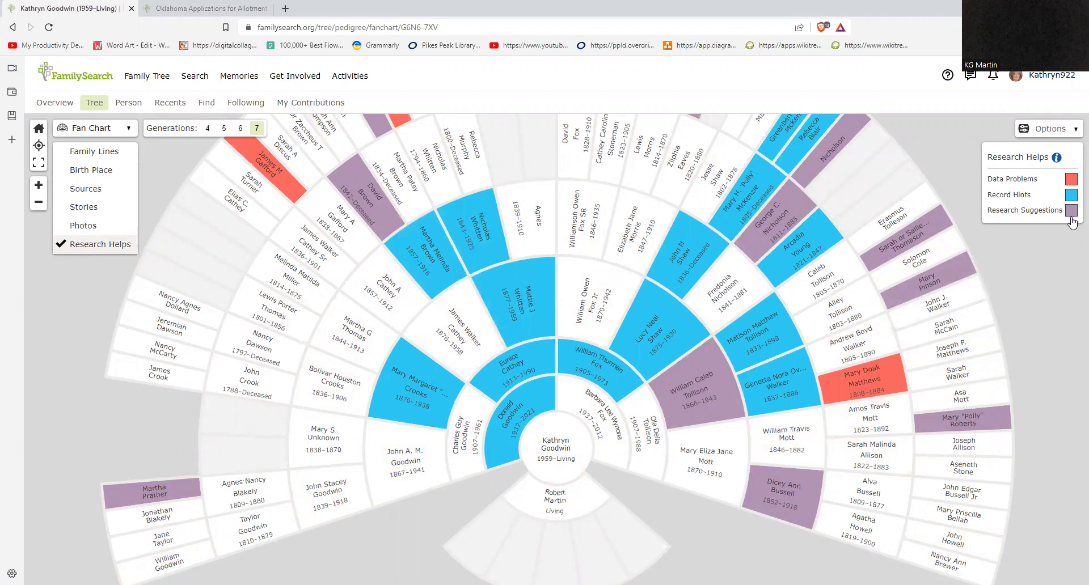
pyautogui.scroll(3, 1069, 306)
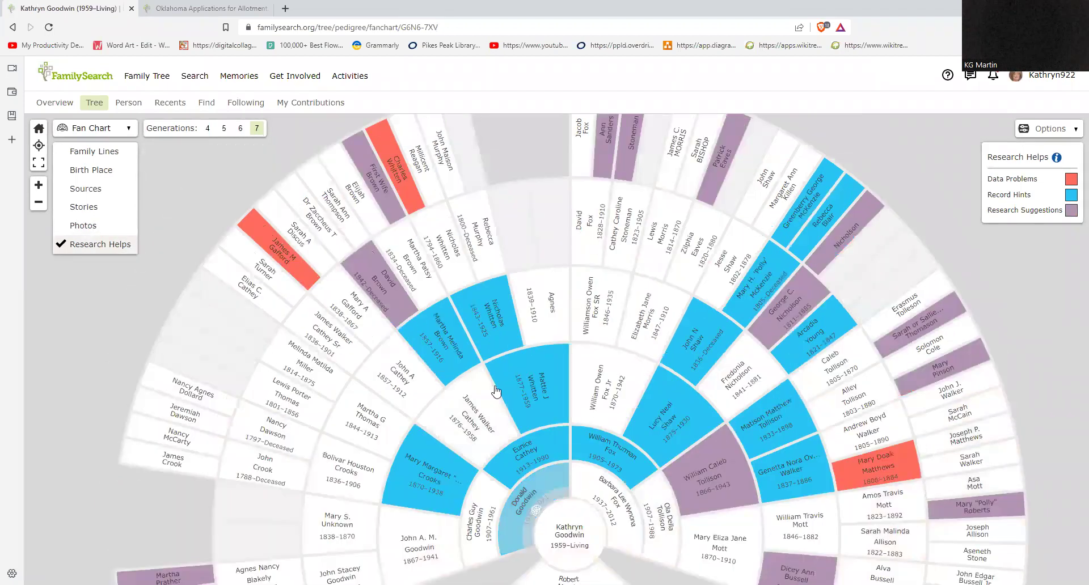
# Step: Switch the tree to Descendancy view for the account holder, dismissing the Select an Ancestor picker
pyautogui.click(125, 130)
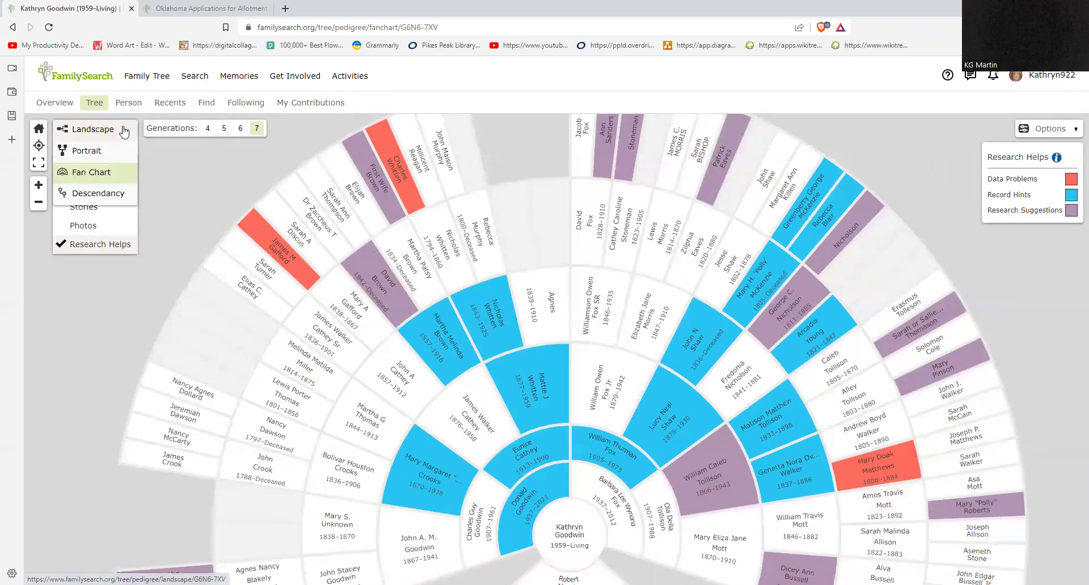
pyautogui.click(97, 193)
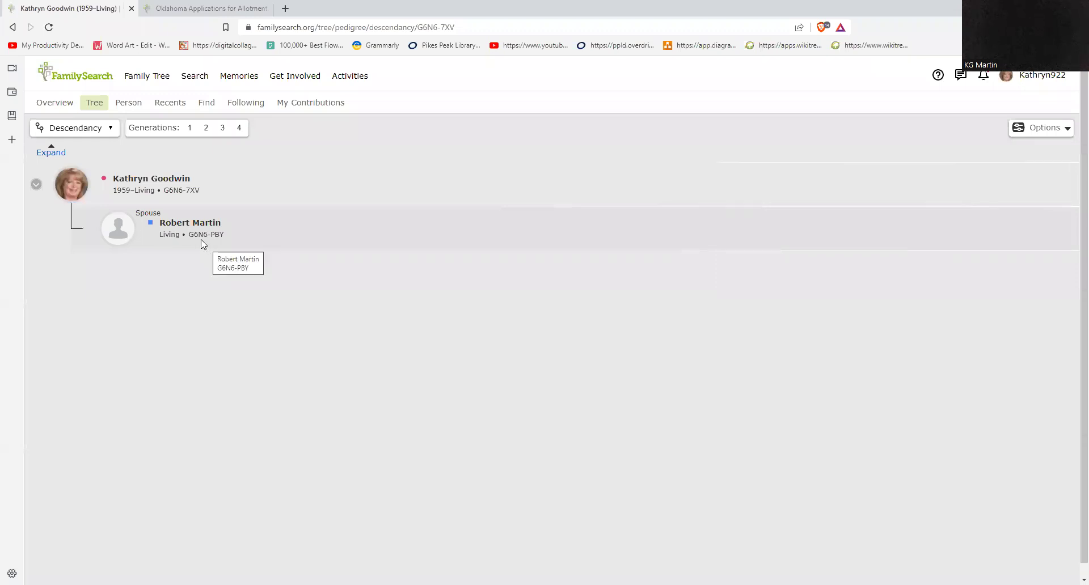
pyautogui.click(51, 151)
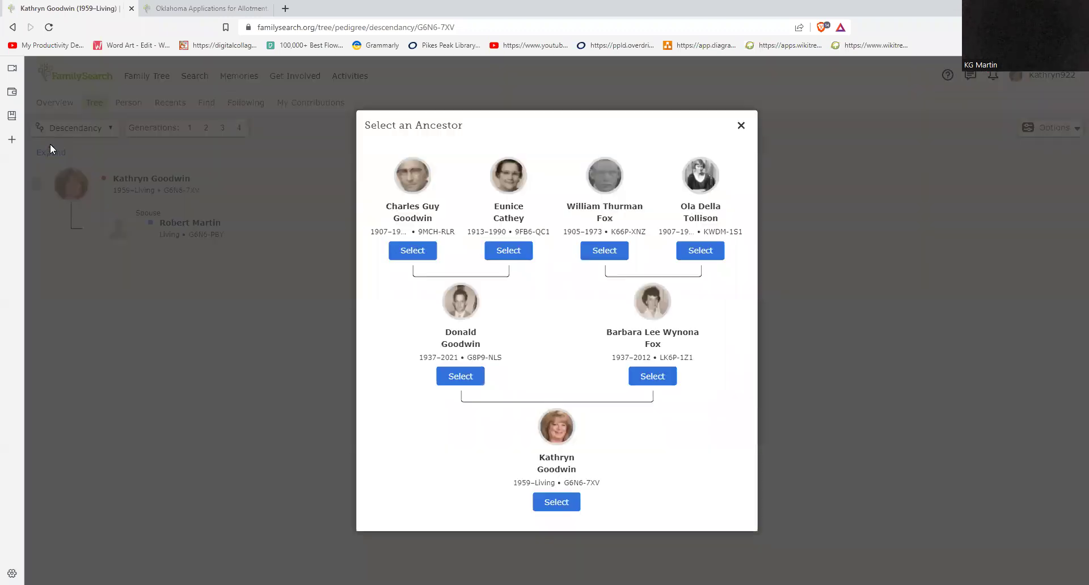
pyautogui.click(741, 126)
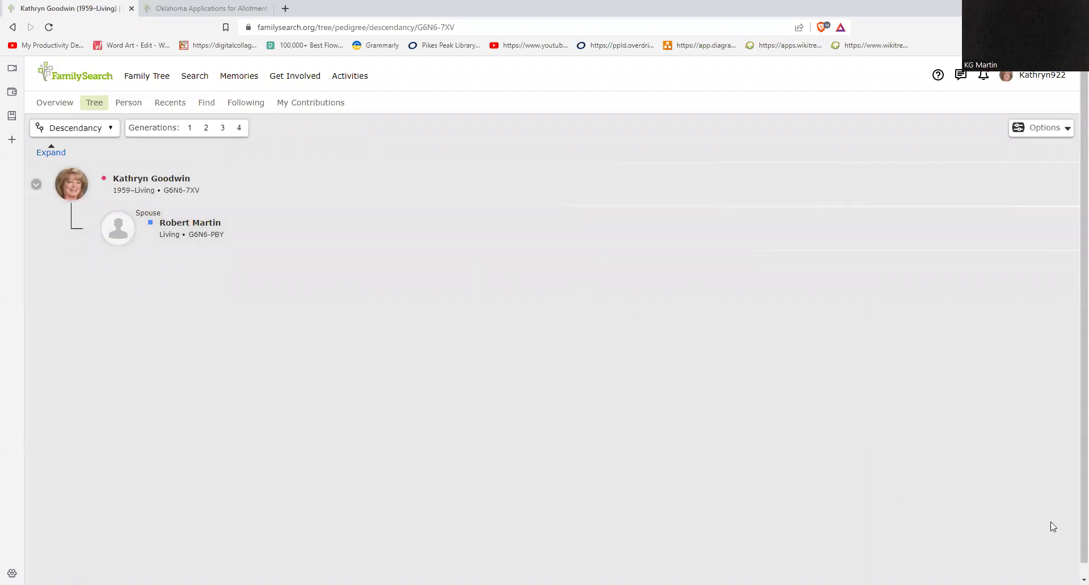
pyautogui.click(101, 131)
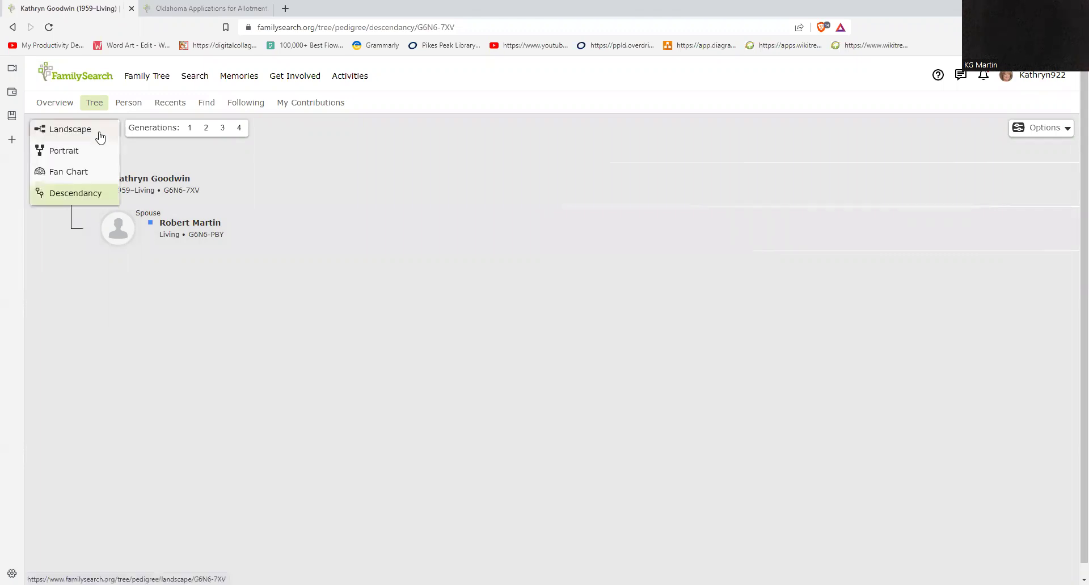
pyautogui.click(101, 136)
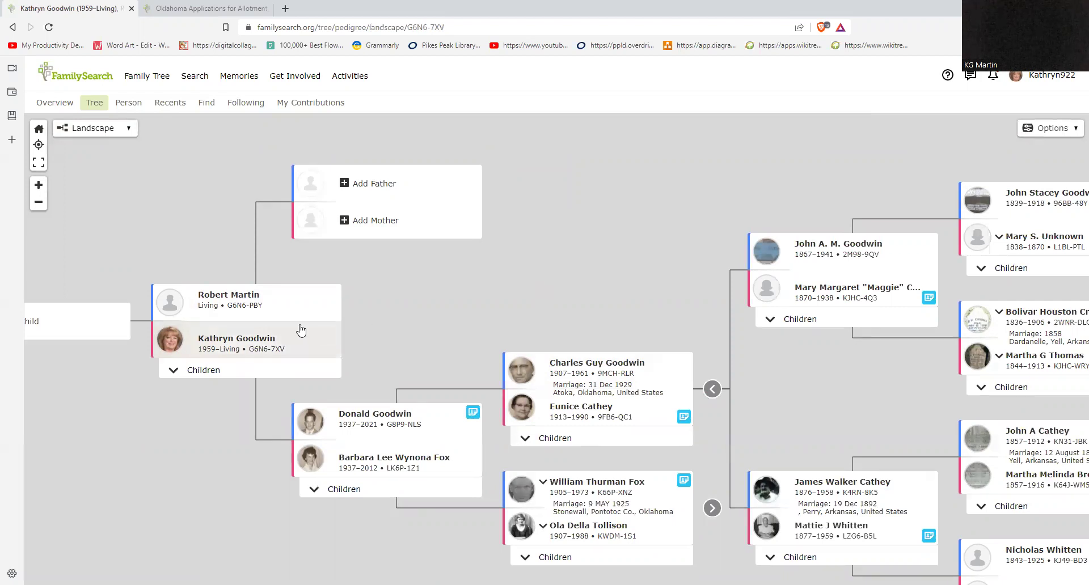
pyautogui.moveTo(455, 311); pyautogui.dragTo(431, 285)
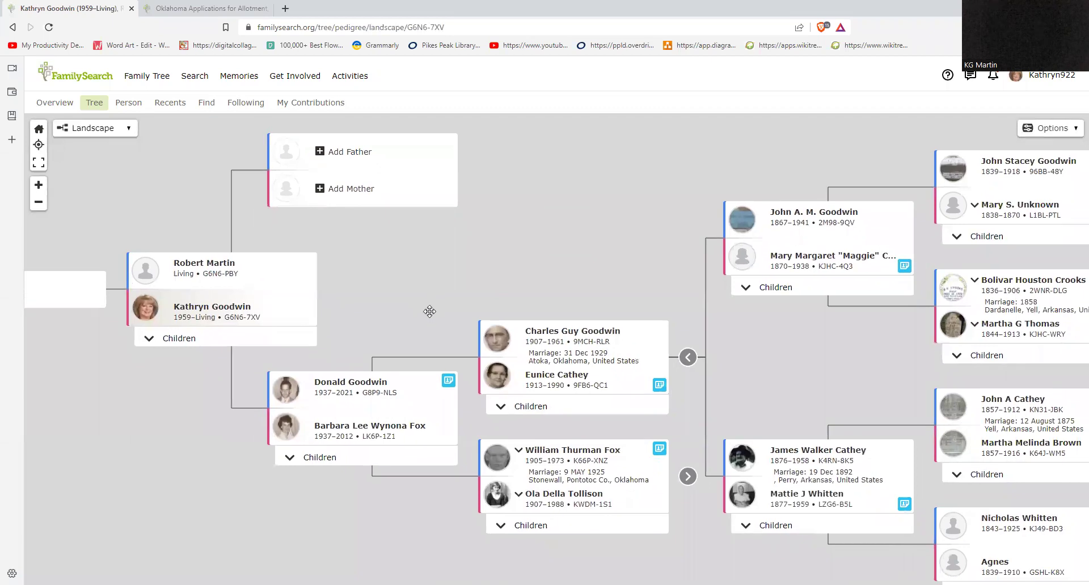
pyautogui.click(535, 407)
pyautogui.moveTo(604, 265); pyautogui.dragTo(608, 173)
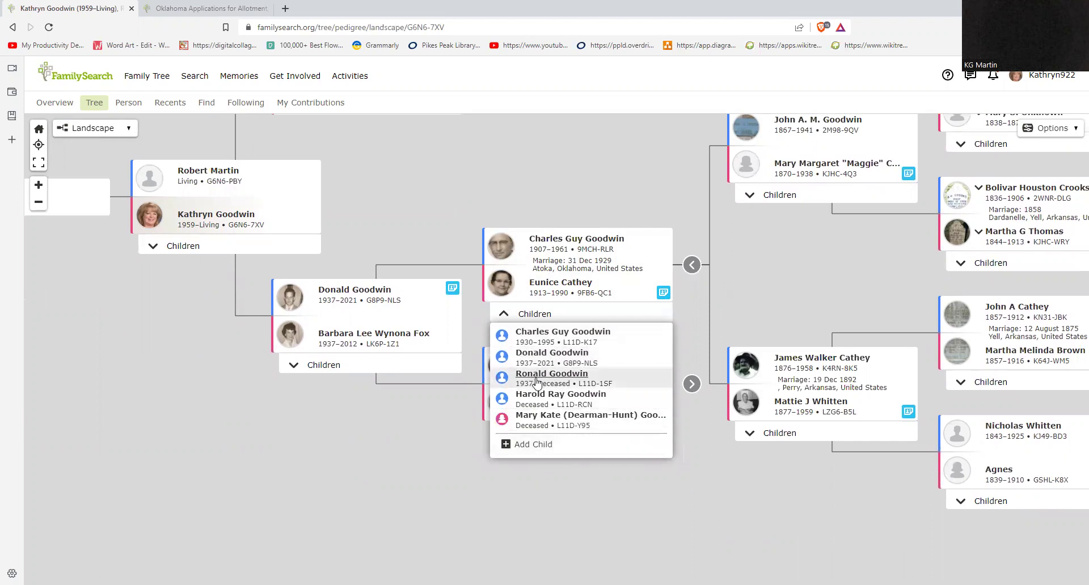
pyautogui.click(547, 395)
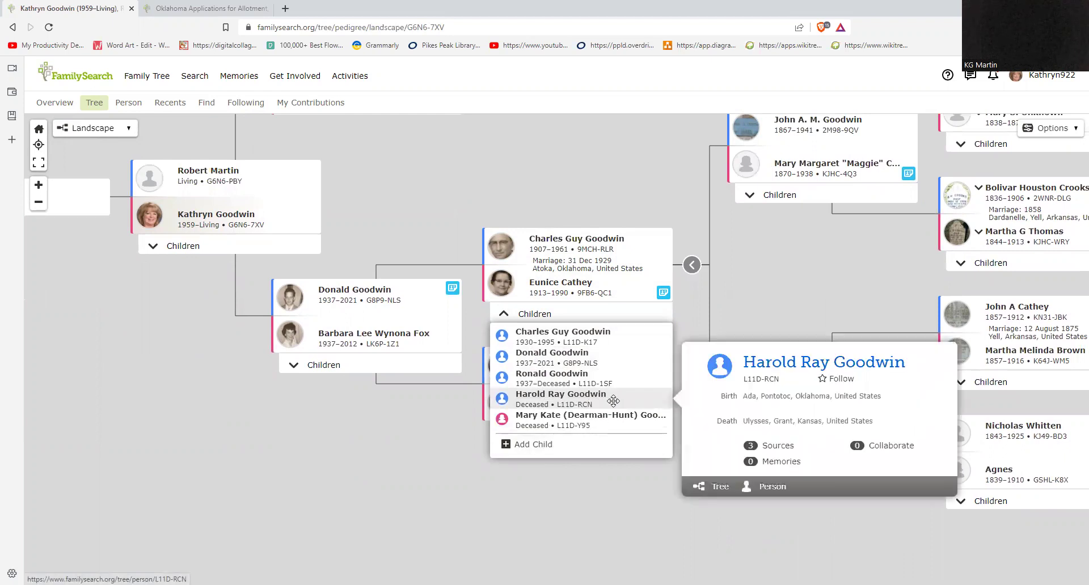
pyautogui.click(404, 202)
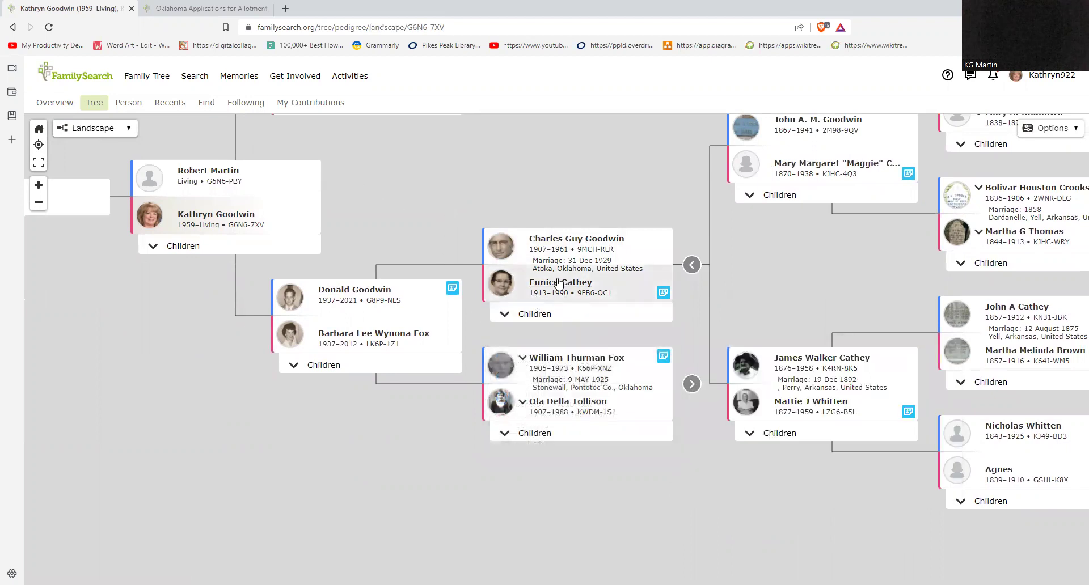
pyautogui.click(553, 316)
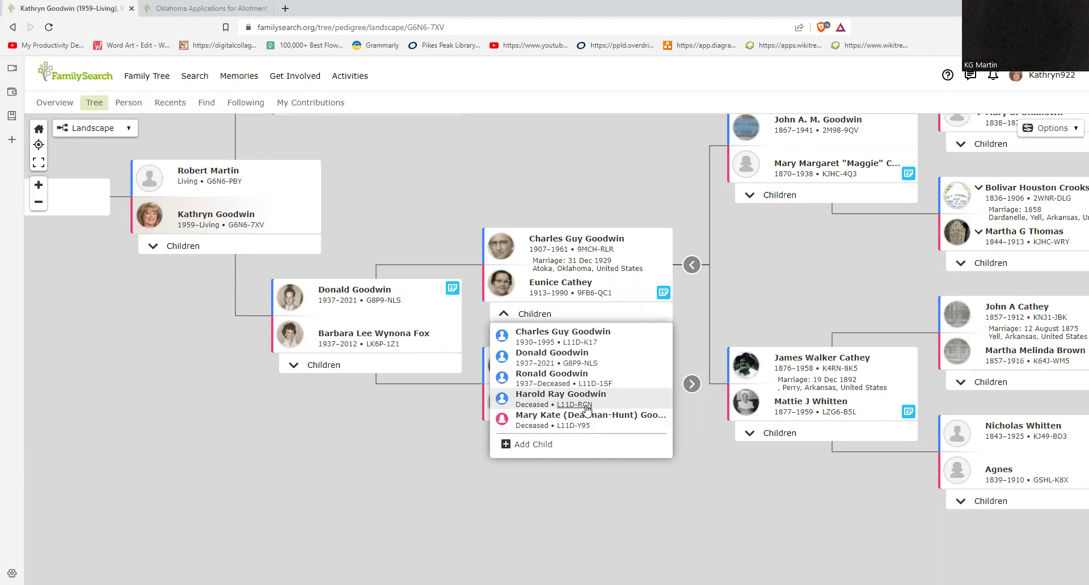
pyautogui.click(570, 208)
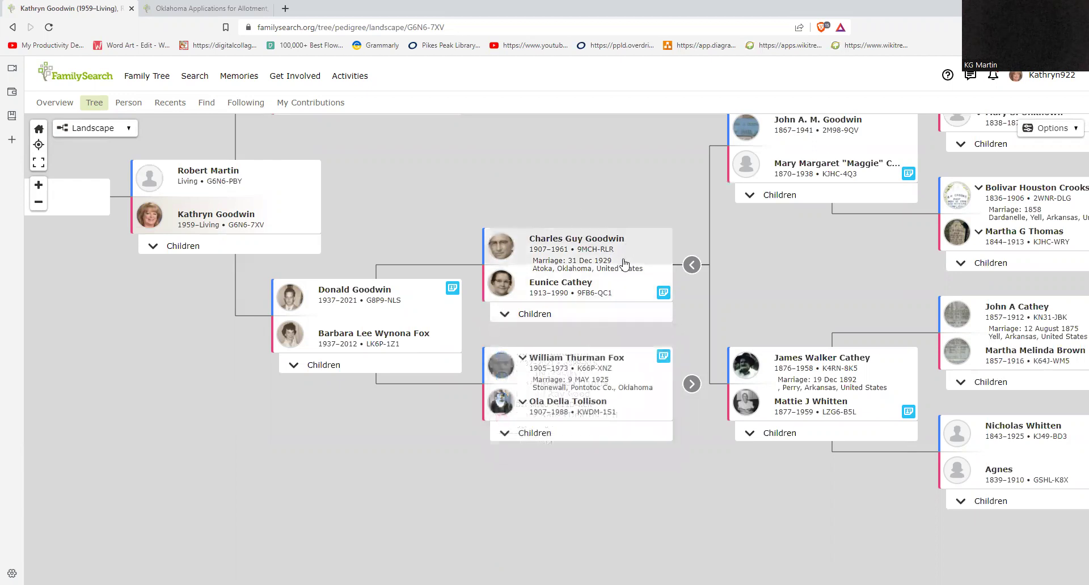
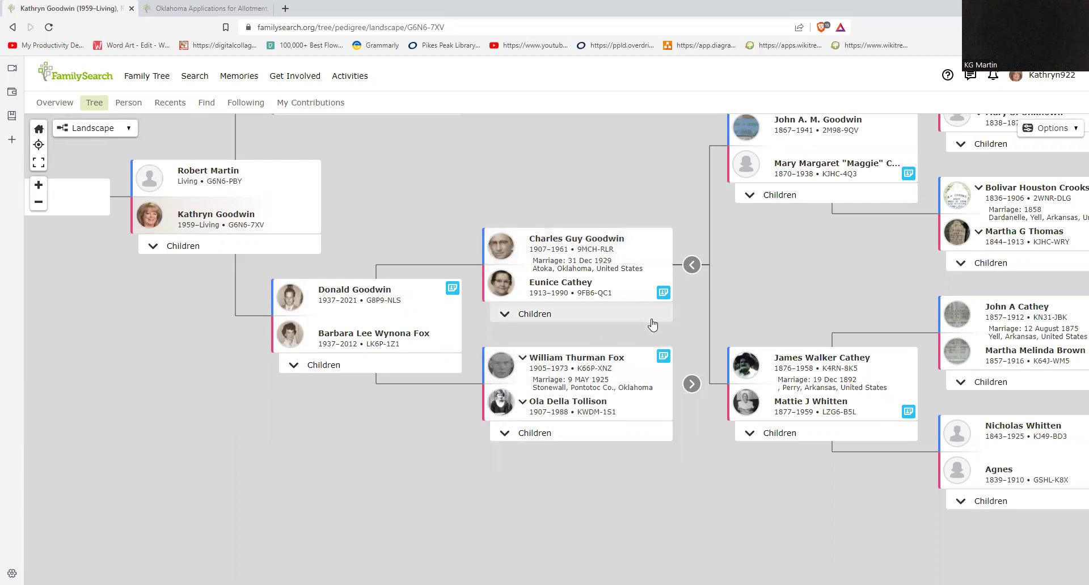
pyautogui.moveTo(764, 290); pyautogui.dragTo(701, 359)
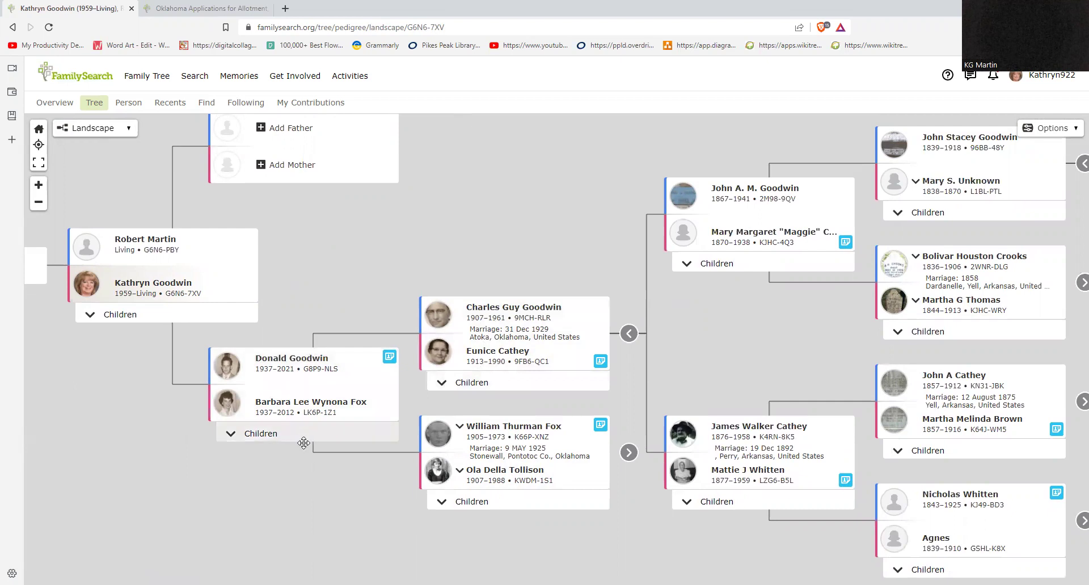
pyautogui.moveTo(752, 347); pyautogui.dragTo(458, 387)
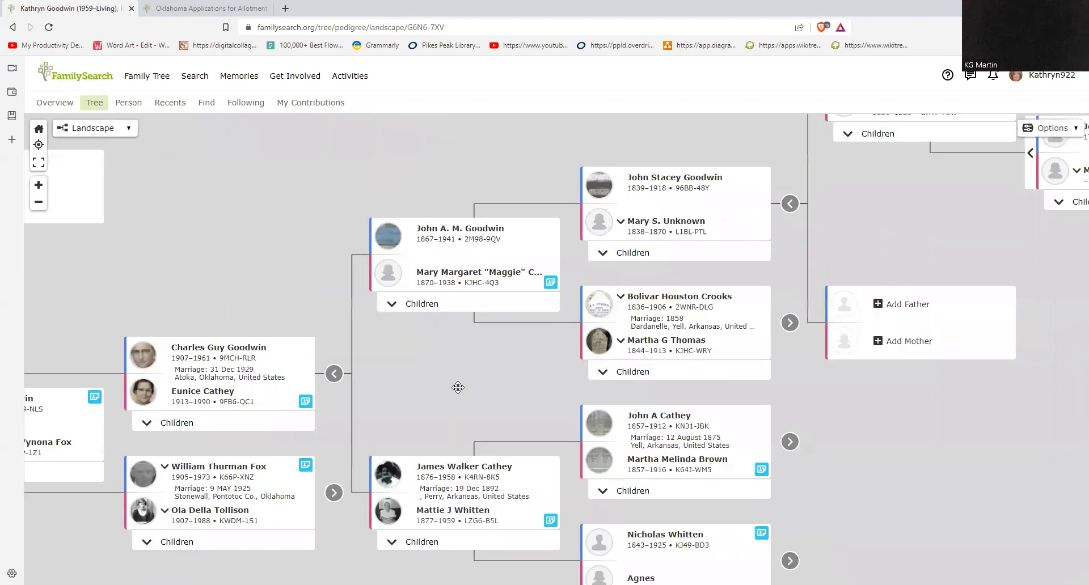
pyautogui.click(617, 373)
pyautogui.scroll(-1, 546, 361)
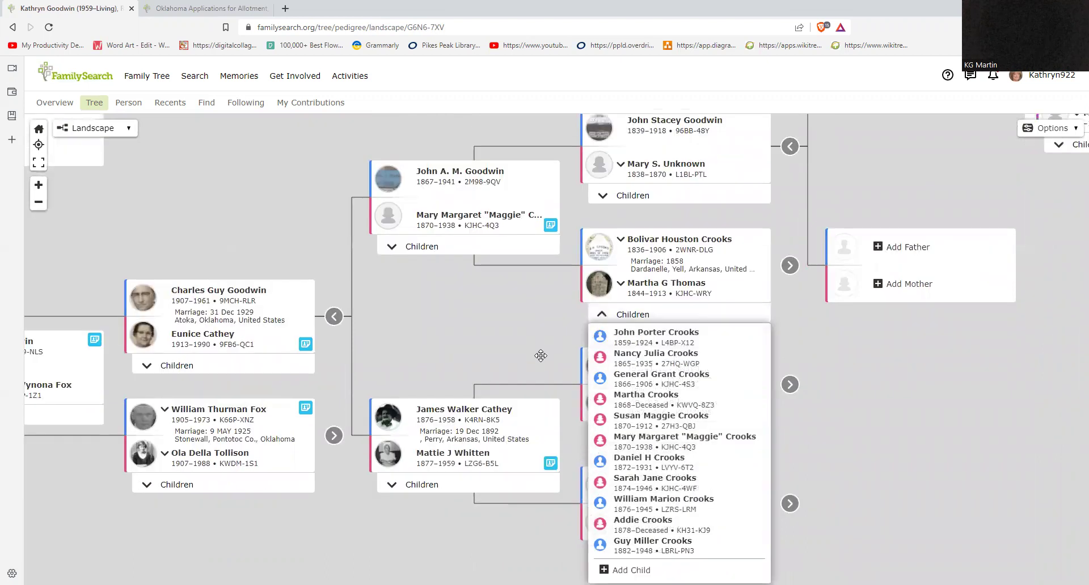
pyautogui.click(680, 240)
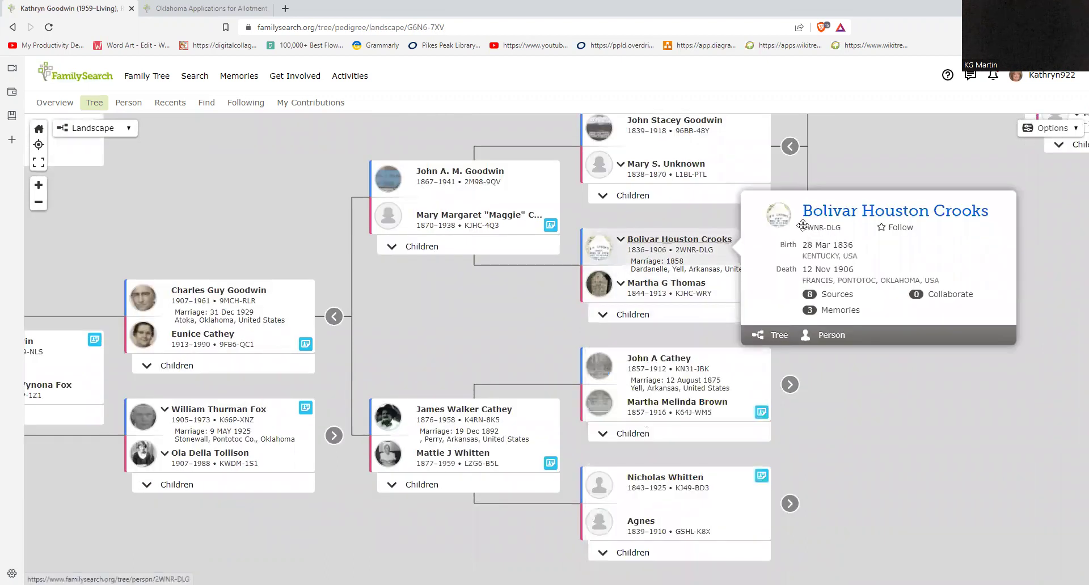
pyautogui.click(848, 213)
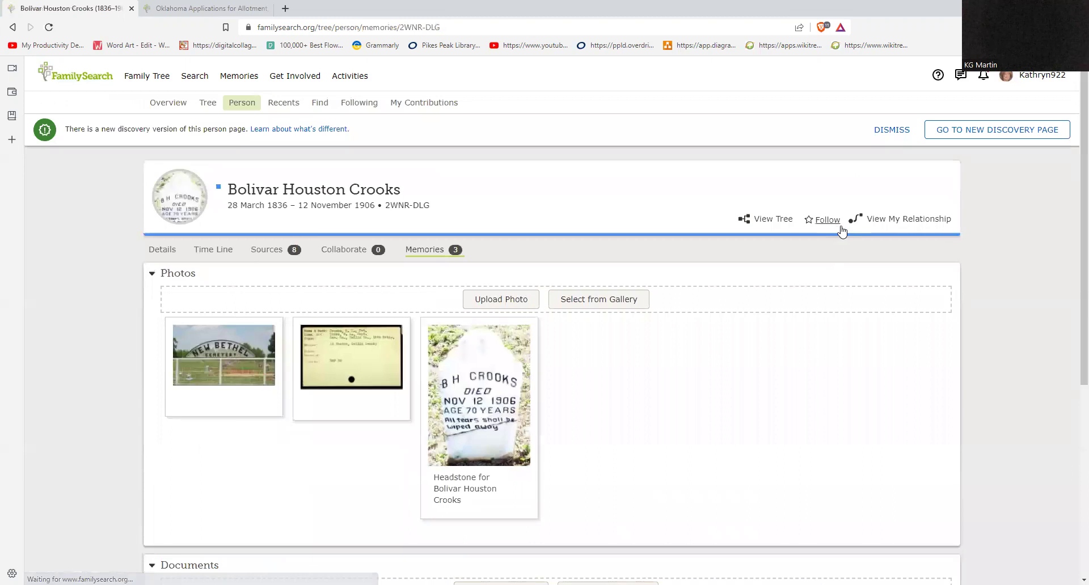
pyautogui.click(763, 221)
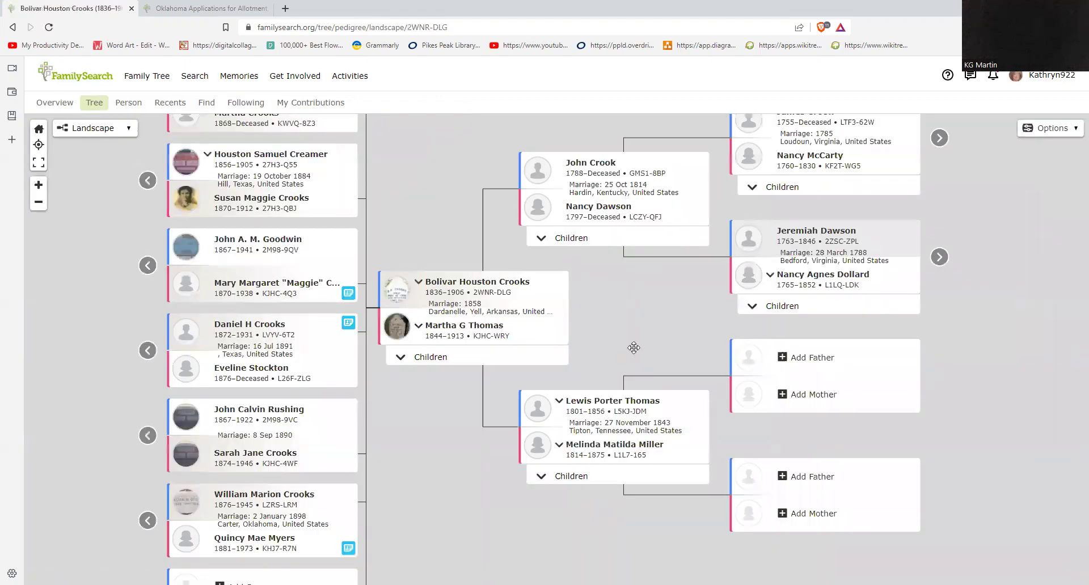
pyautogui.moveTo(634, 348); pyautogui.dragTo(728, 395)
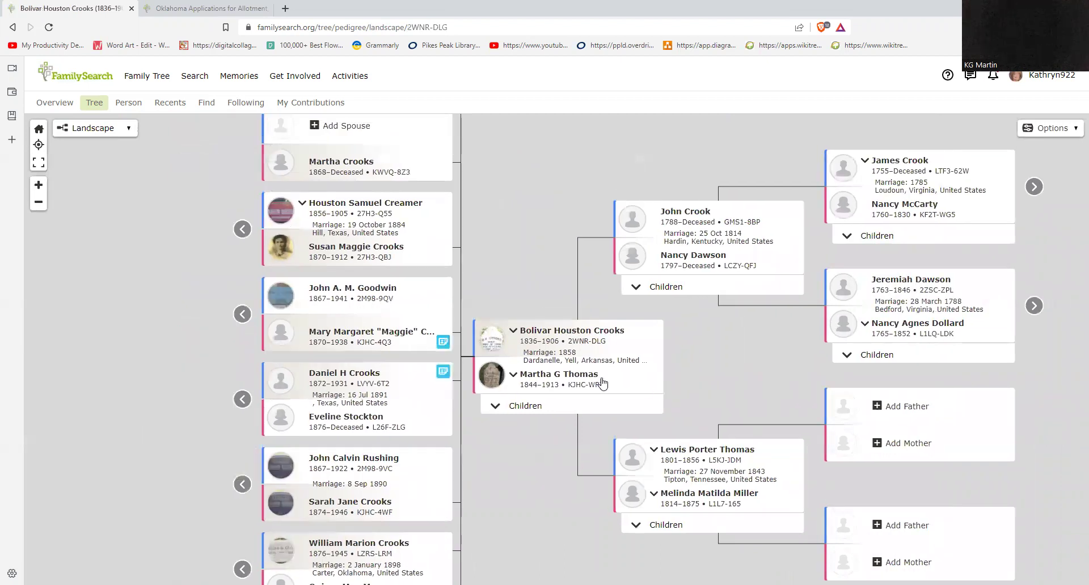
pyautogui.scroll(1, 354, 262)
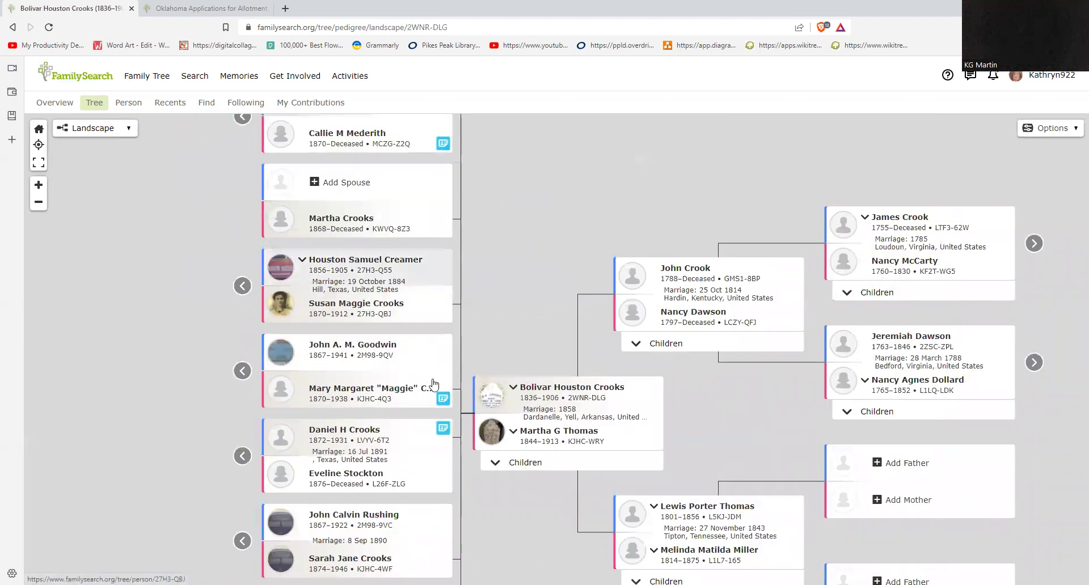
pyautogui.scroll(5, 372, 342)
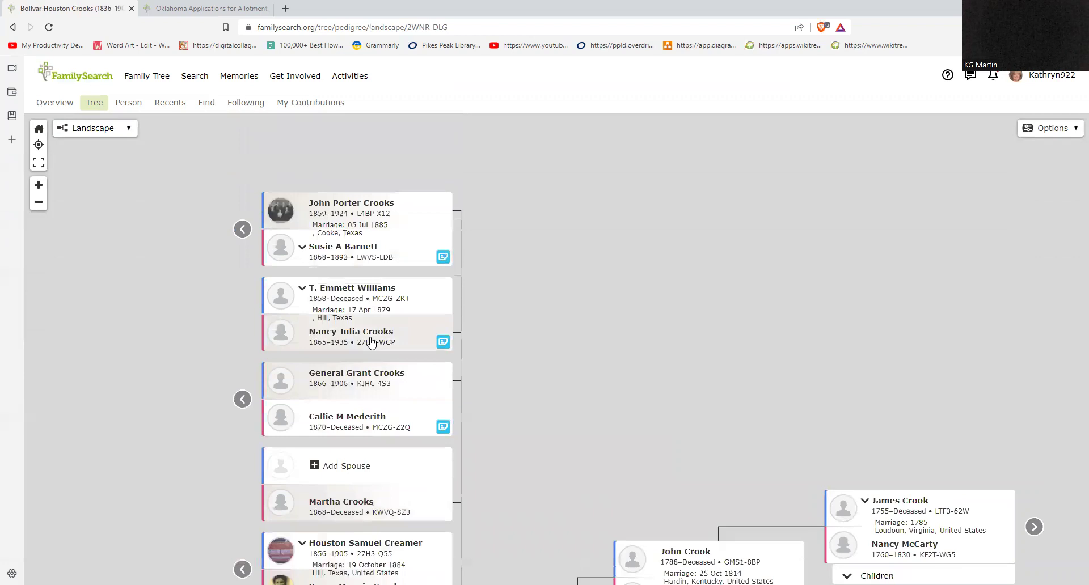
pyautogui.click(242, 229)
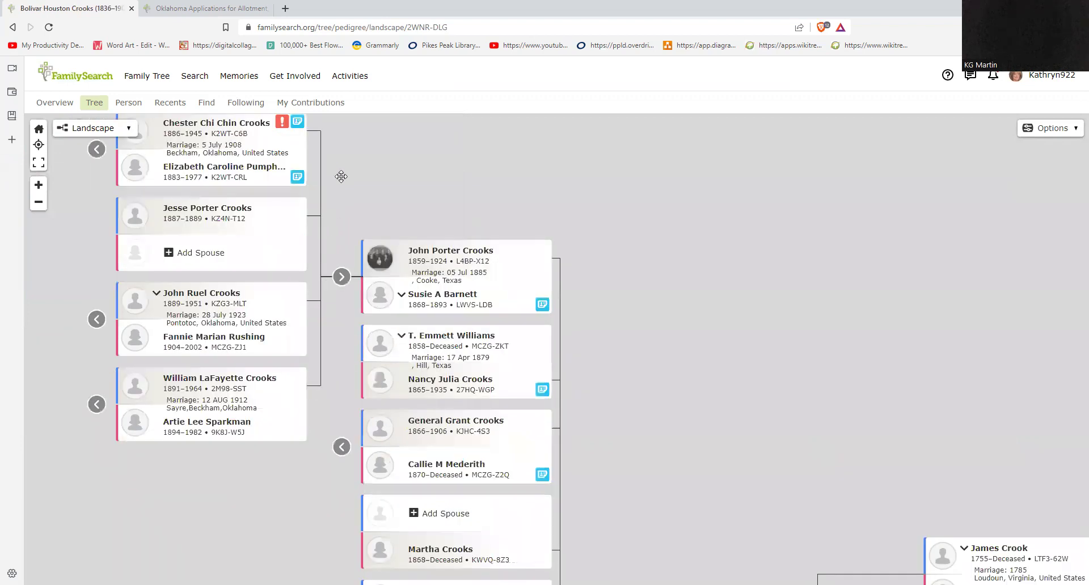
pyautogui.scroll(-5, 341, 177)
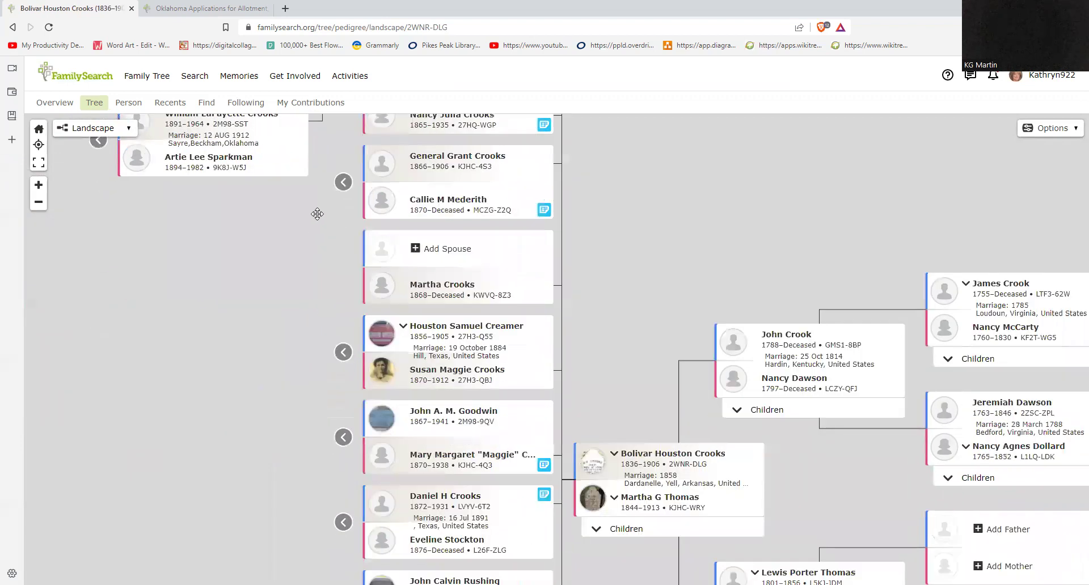
pyautogui.scroll(-1, 317, 199)
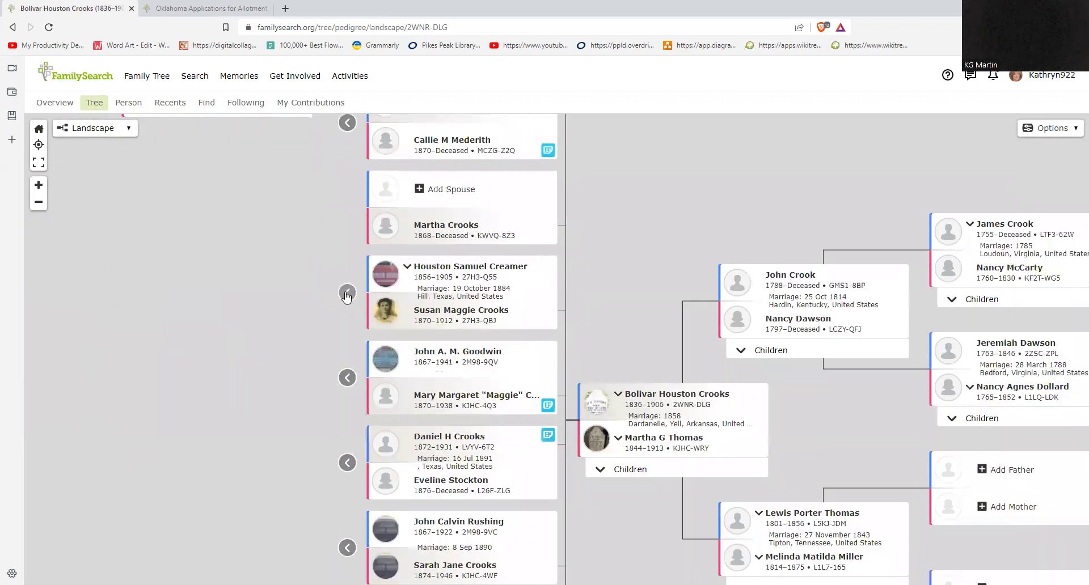
pyautogui.hscroll(1, 615, 346)
pyautogui.scroll(-1, 544, 289)
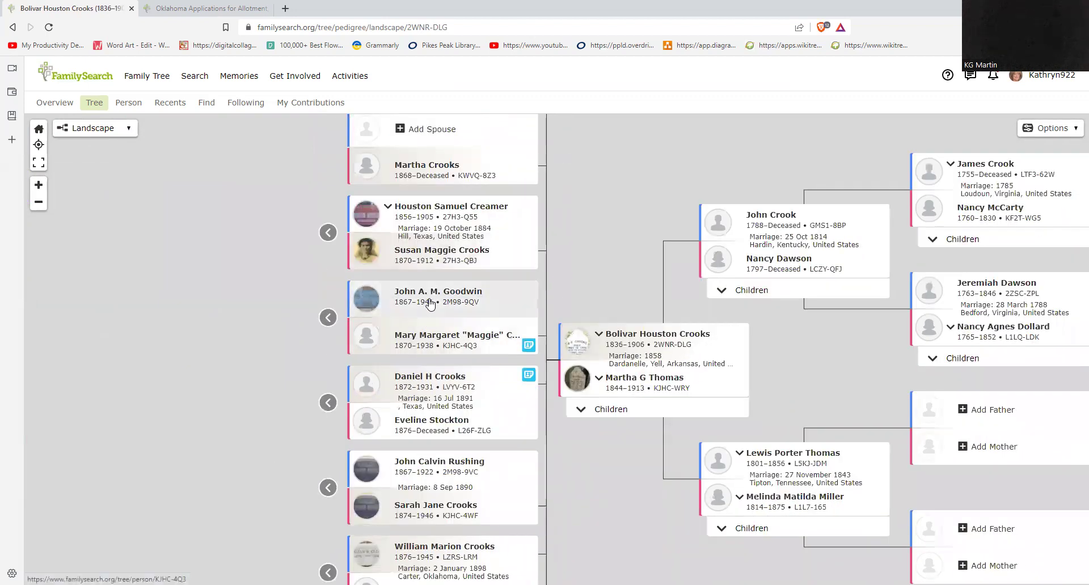
pyautogui.click(408, 255)
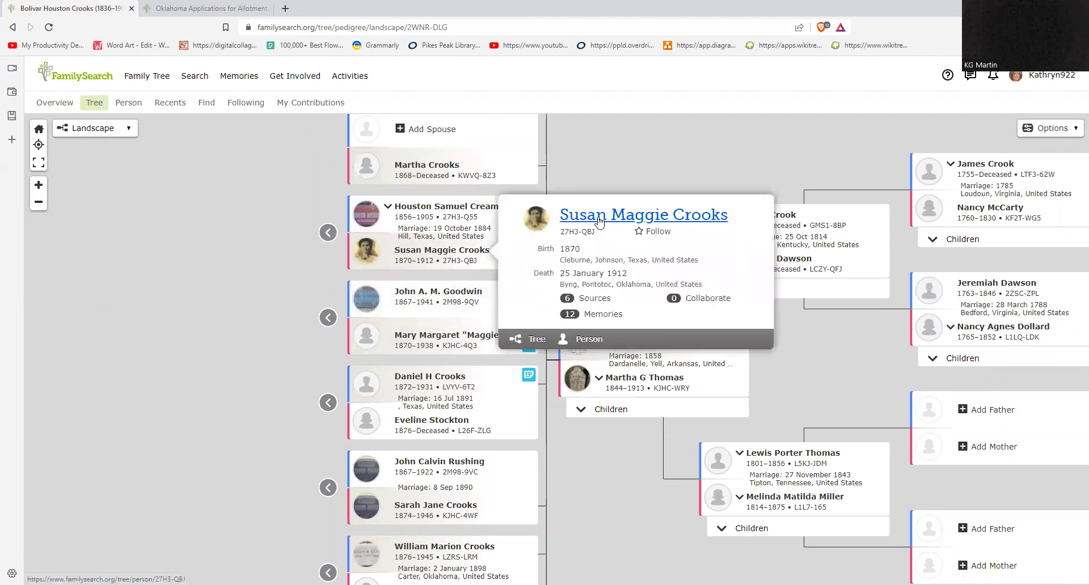
pyautogui.scroll(-4, 228, 387)
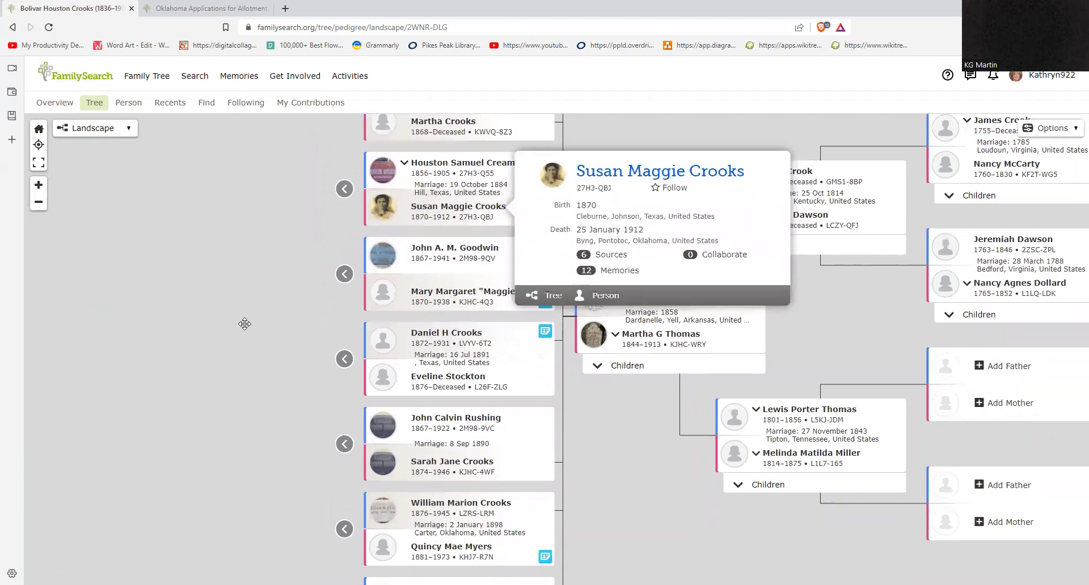
pyautogui.scroll(-3, 227, 346)
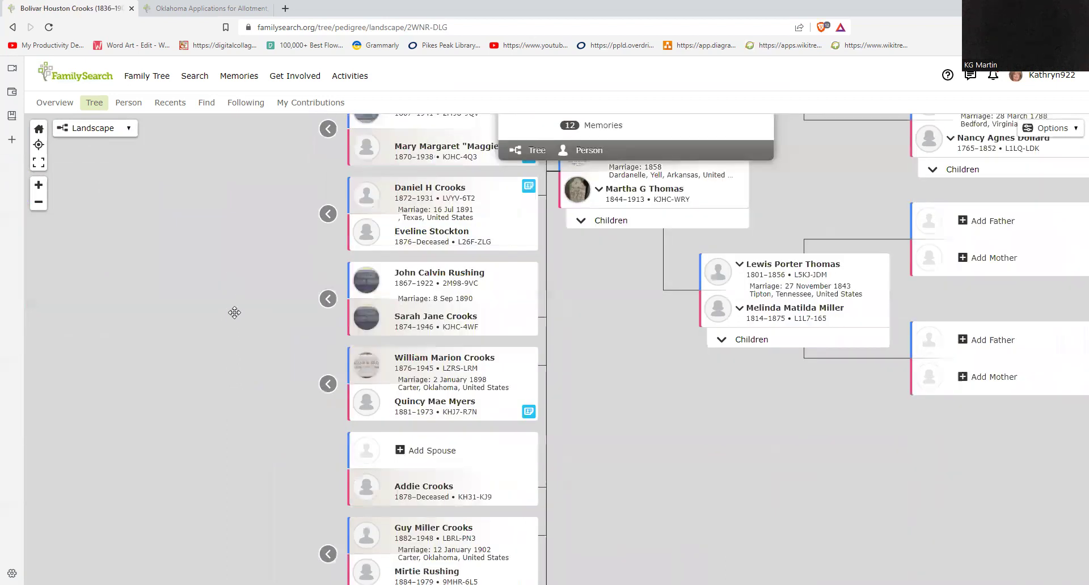
pyautogui.scroll(-1, 235, 313)
pyautogui.moveTo(260, 326); pyautogui.dragTo(259, 450)
pyautogui.scroll(1, 635, 492)
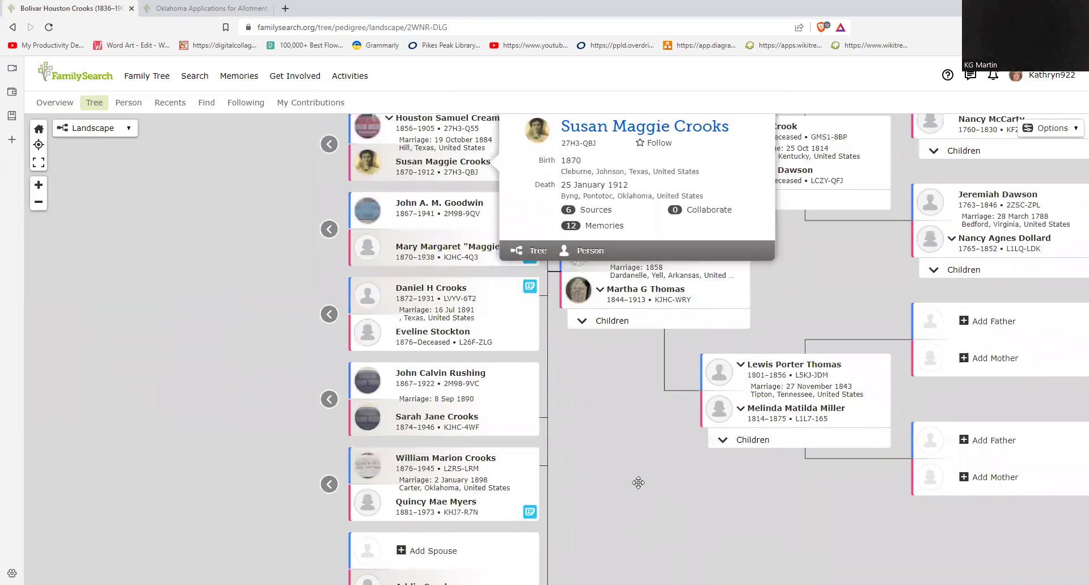
pyautogui.scroll(2, 638, 519)
pyautogui.click(708, 142)
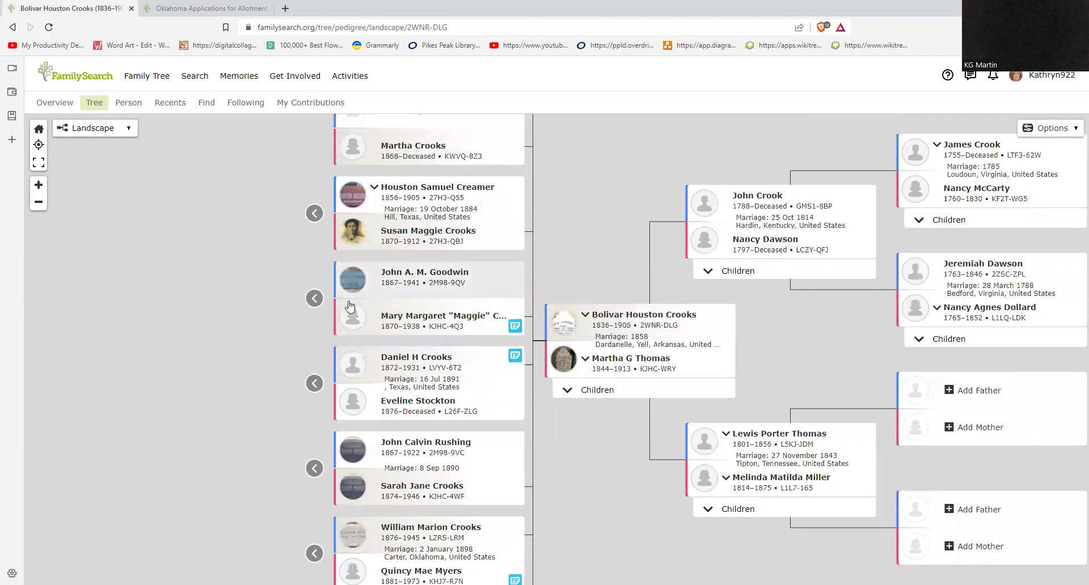
# Step: Expand descendants of John A. M. Goodwin, Daniel H Crooks, and the 1890, 1898 and 1902 couples
pyautogui.click(313, 298)
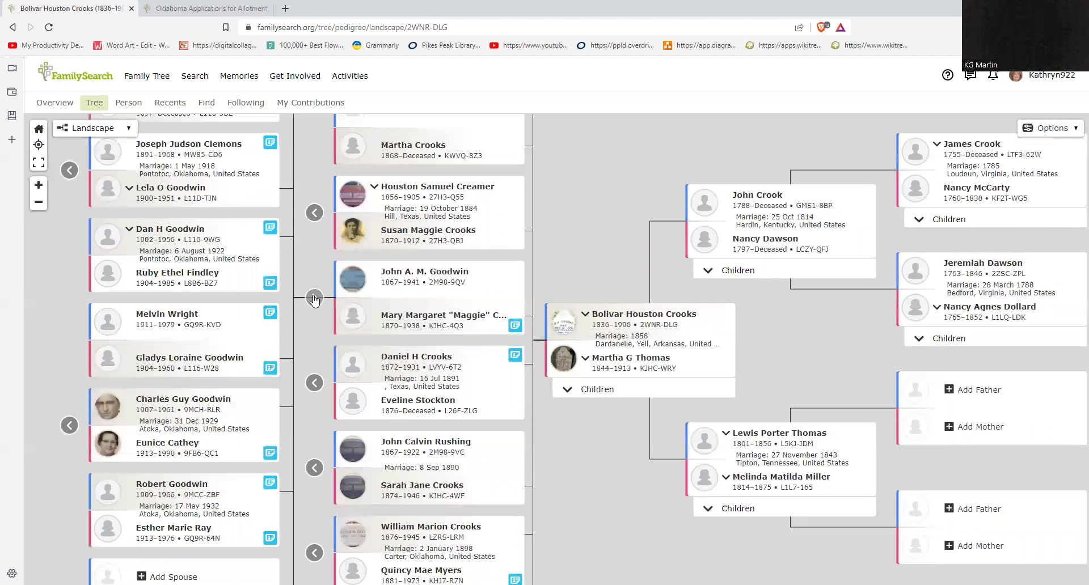
pyautogui.moveTo(307, 324); pyautogui.dragTo(468, 250)
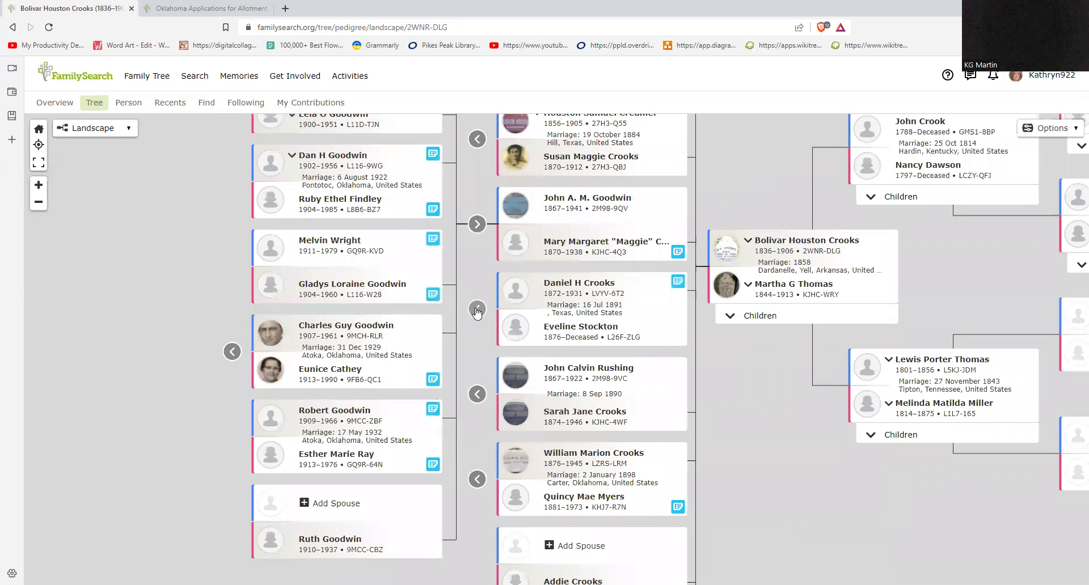
pyautogui.click(477, 310)
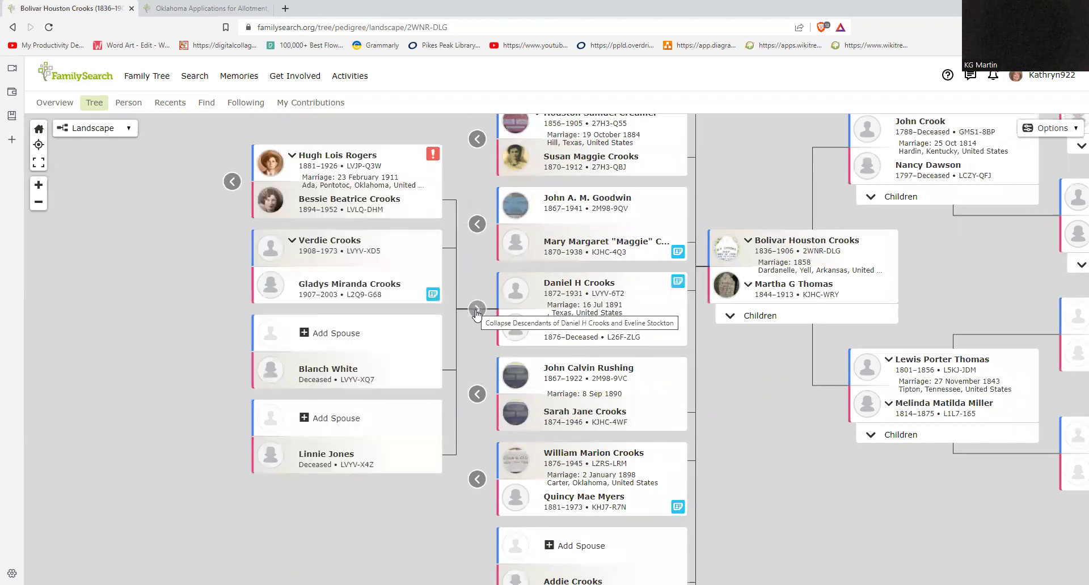
pyautogui.click(477, 394)
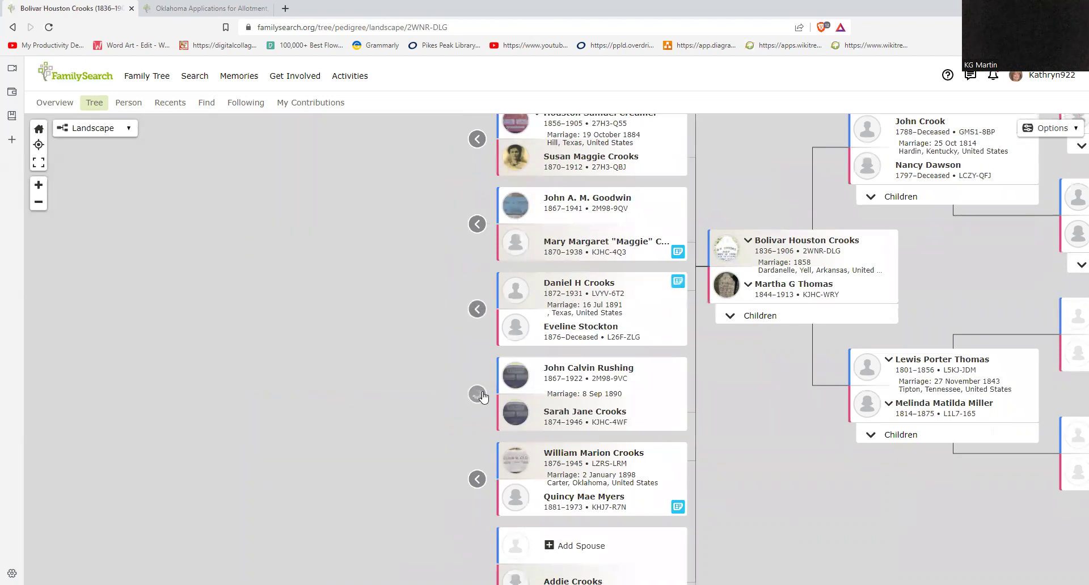
pyautogui.moveTo(189, 354); pyautogui.dragTo(239, 198)
pyautogui.moveTo(221, 376); pyautogui.dragTo(246, 262)
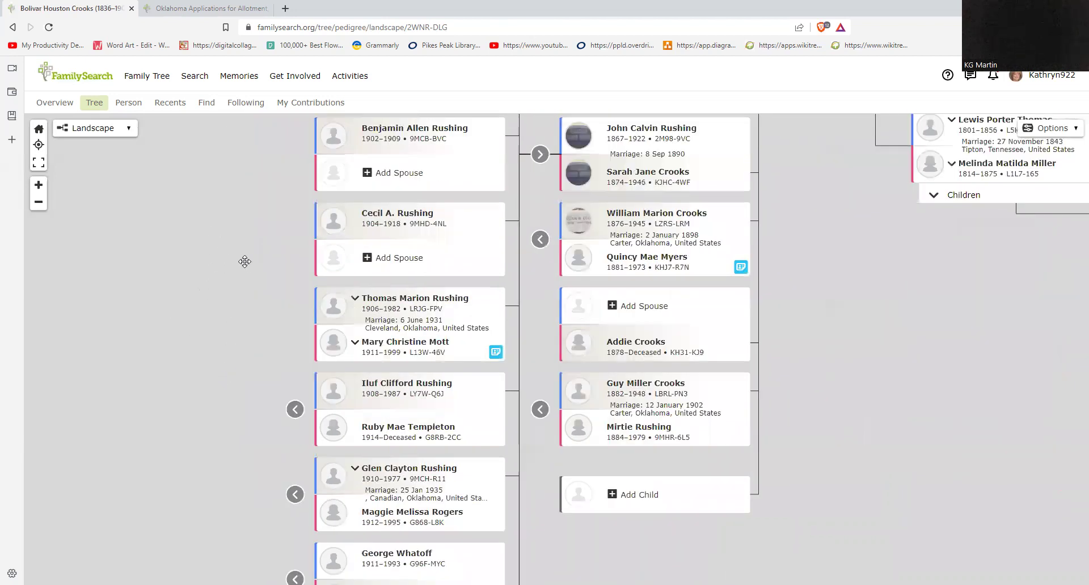
pyautogui.moveTo(238, 394); pyautogui.dragTo(203, 461)
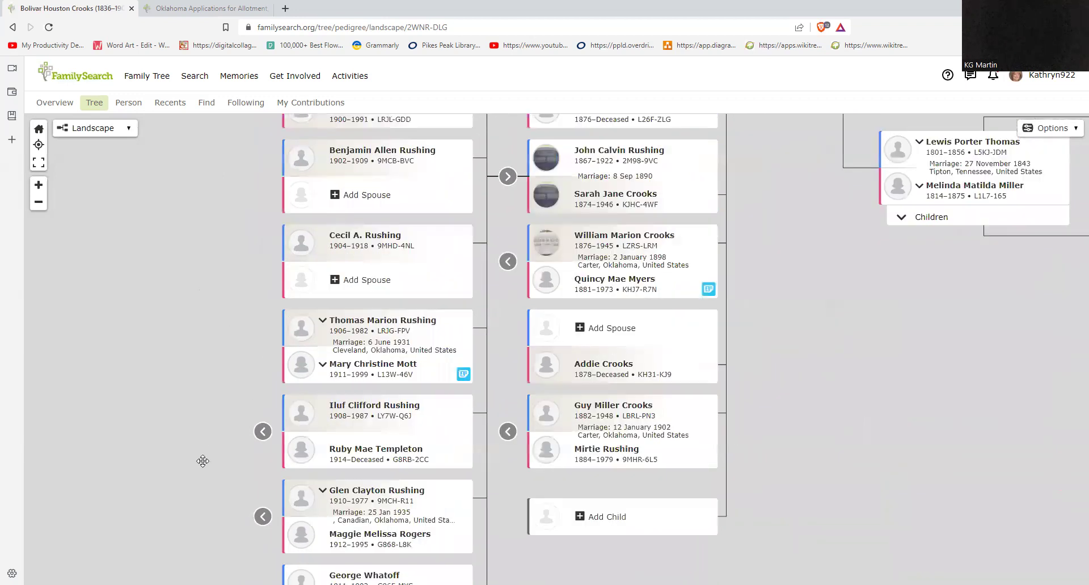
pyautogui.click(500, 304)
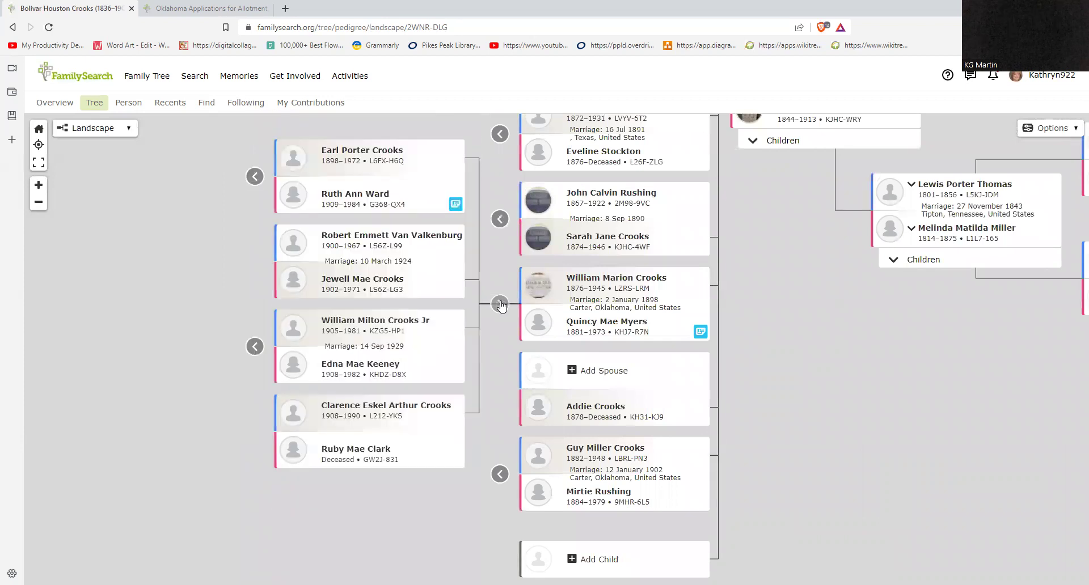
pyautogui.moveTo(481, 358); pyautogui.dragTo(488, 350)
pyautogui.click(506, 468)
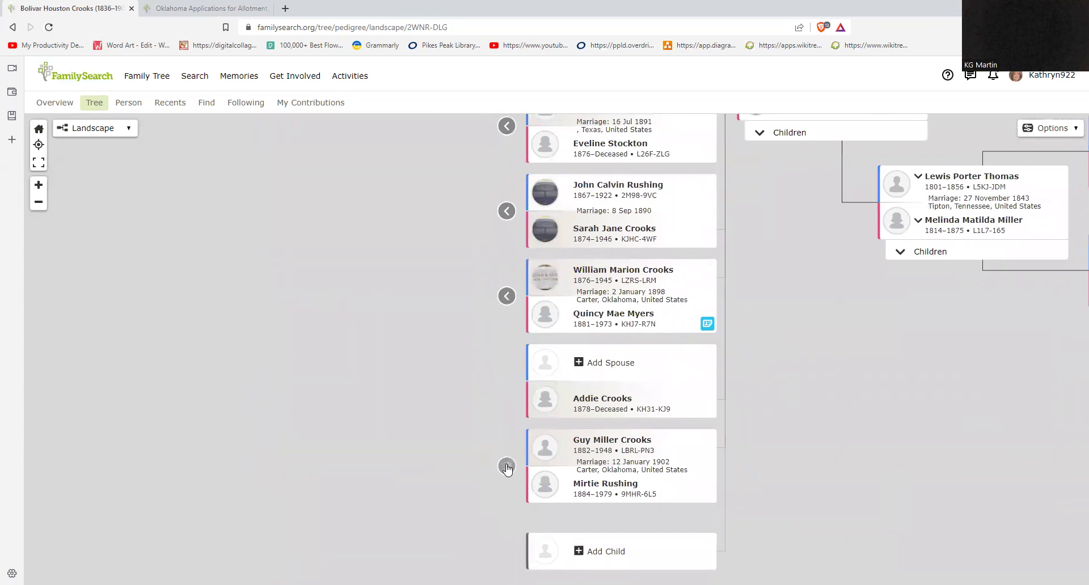
# Step: Expand the 1867–1941 husband's family, then recentre the tree on the home person
pyautogui.moveTo(844, 418); pyautogui.dragTo(702, 528)
pyautogui.moveTo(798, 438); pyautogui.dragTo(743, 526)
pyautogui.moveTo(760, 335); pyautogui.dragTo(730, 468)
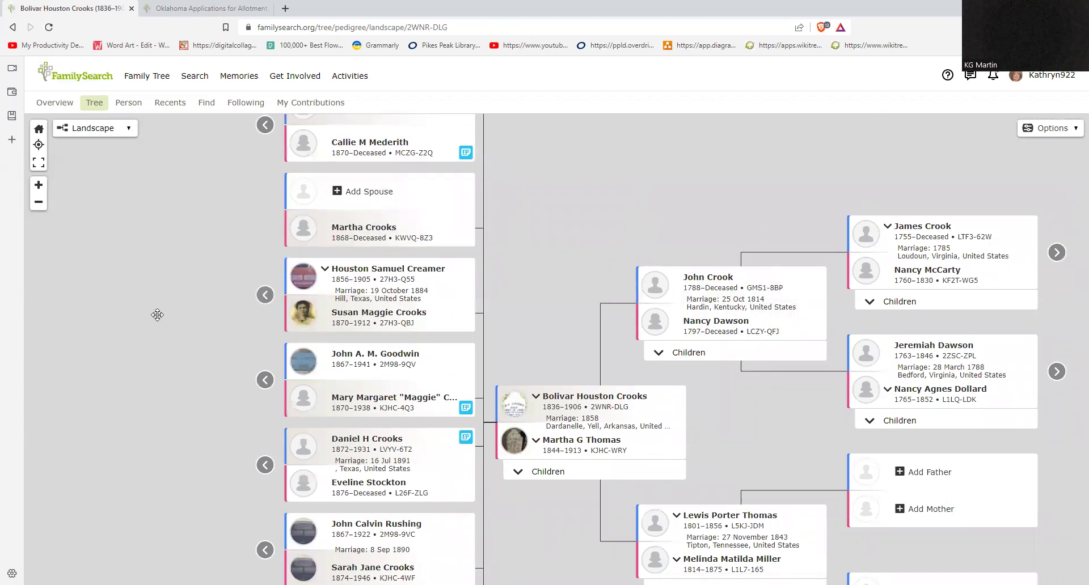
pyautogui.moveTo(157, 314); pyautogui.dragTo(173, 321)
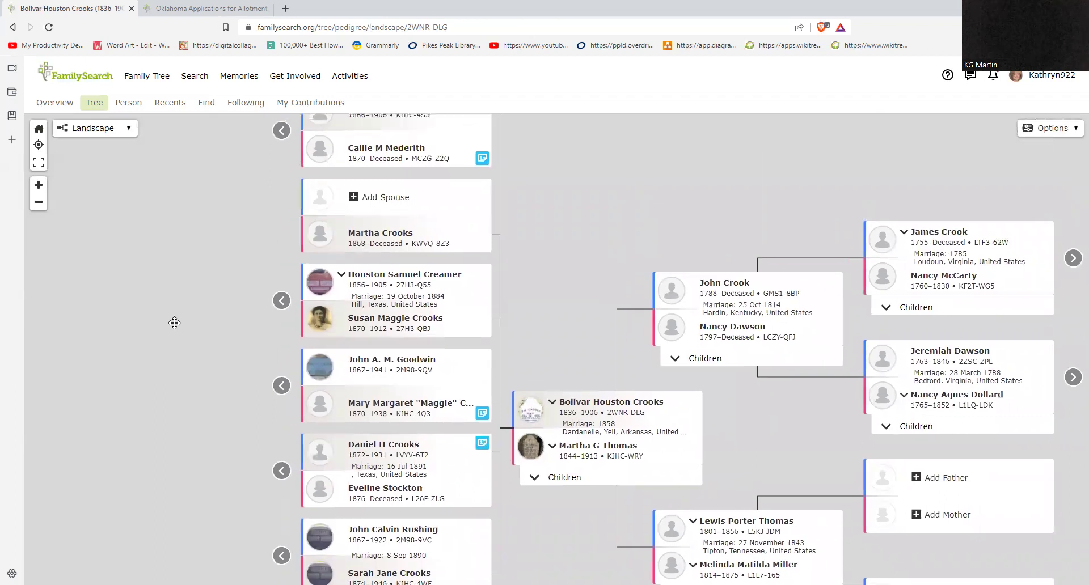
pyautogui.click(282, 386)
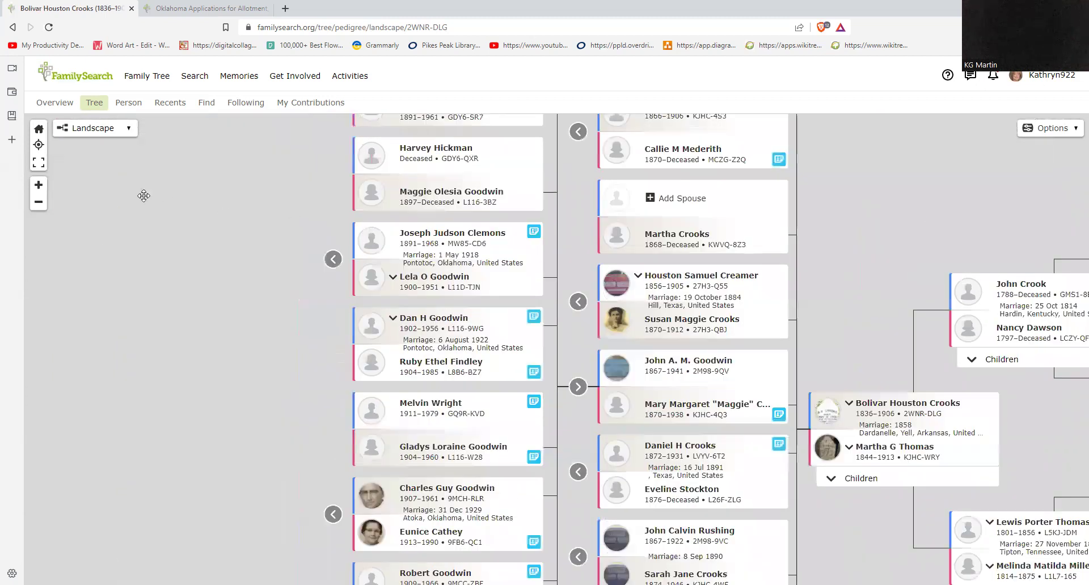
pyautogui.click(39, 129)
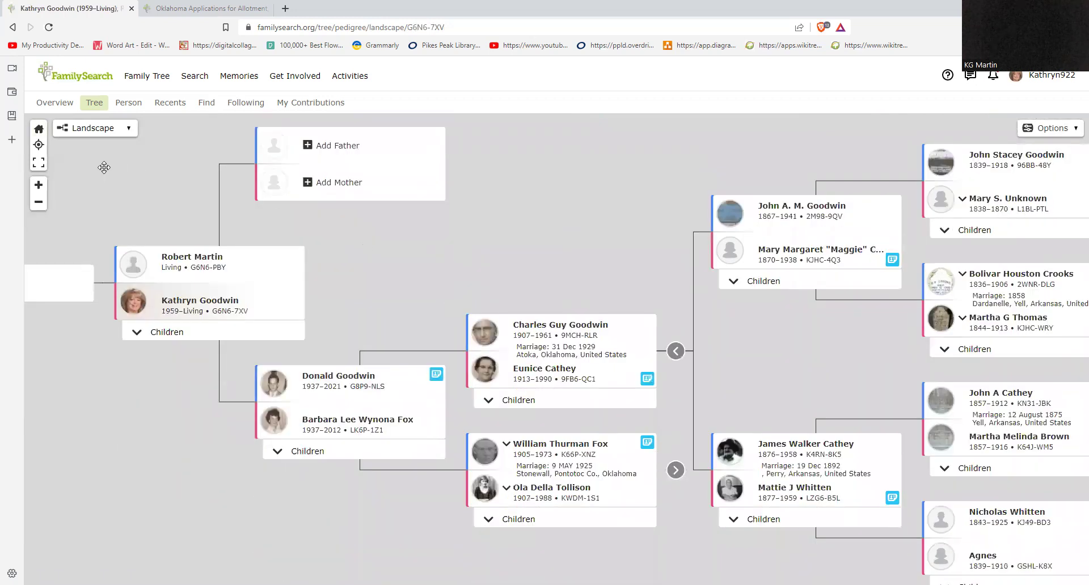
pyautogui.click(38, 185)
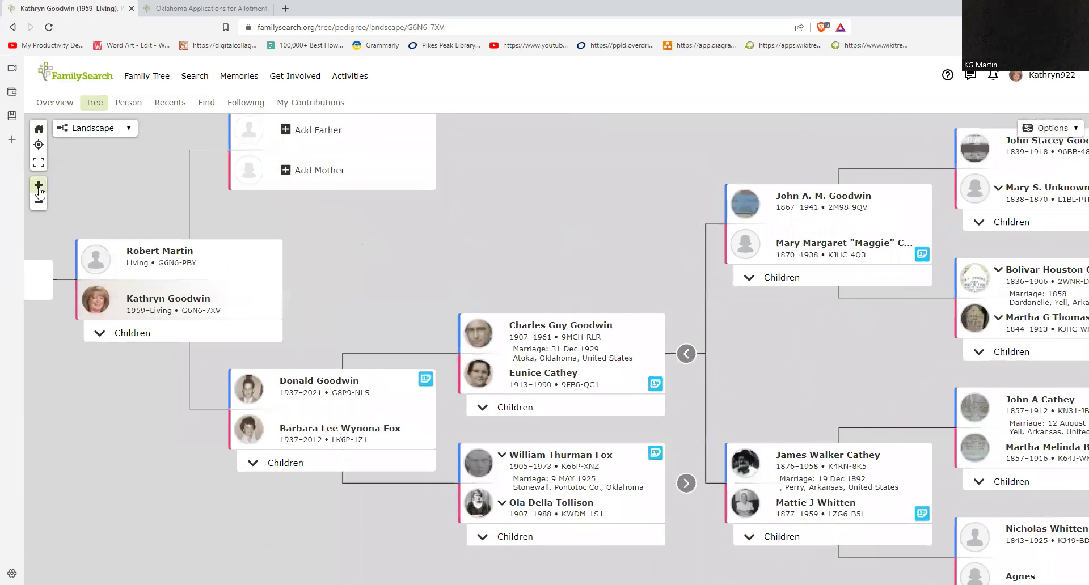
pyautogui.click(38, 185)
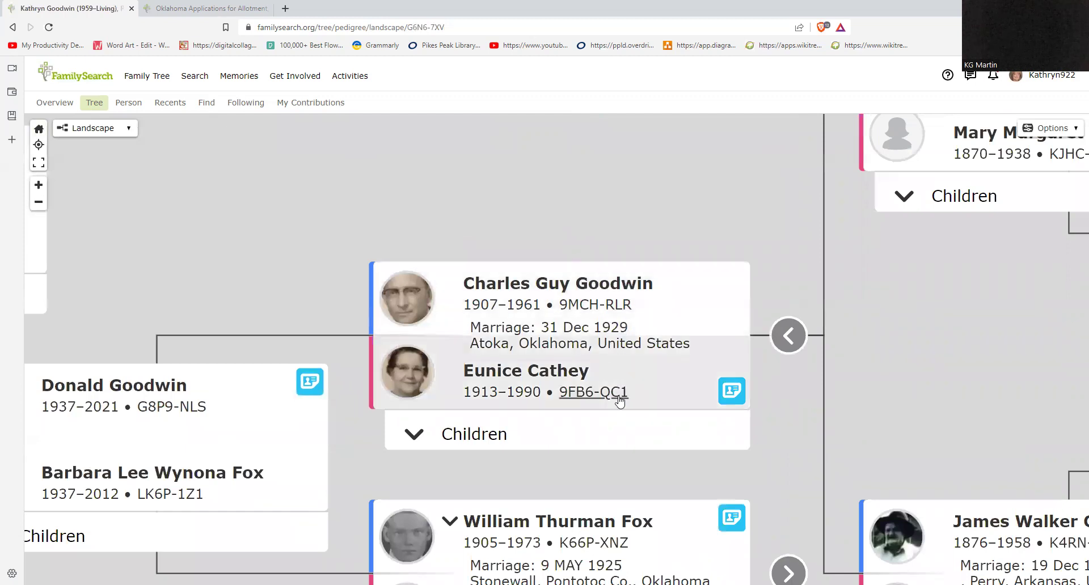
pyautogui.moveTo(291, 255); pyautogui.dragTo(401, 212)
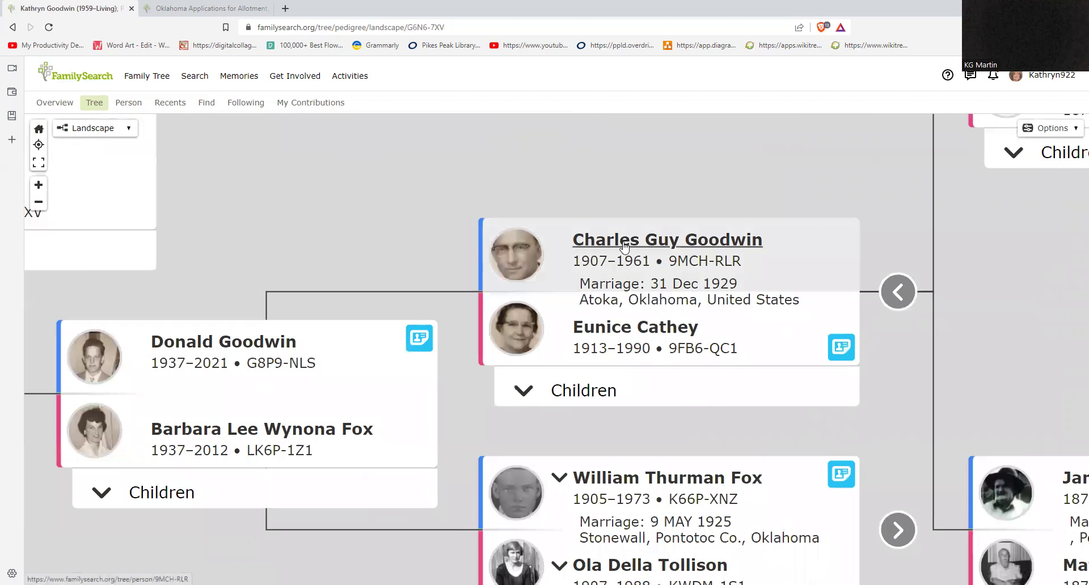
pyautogui.click(624, 245)
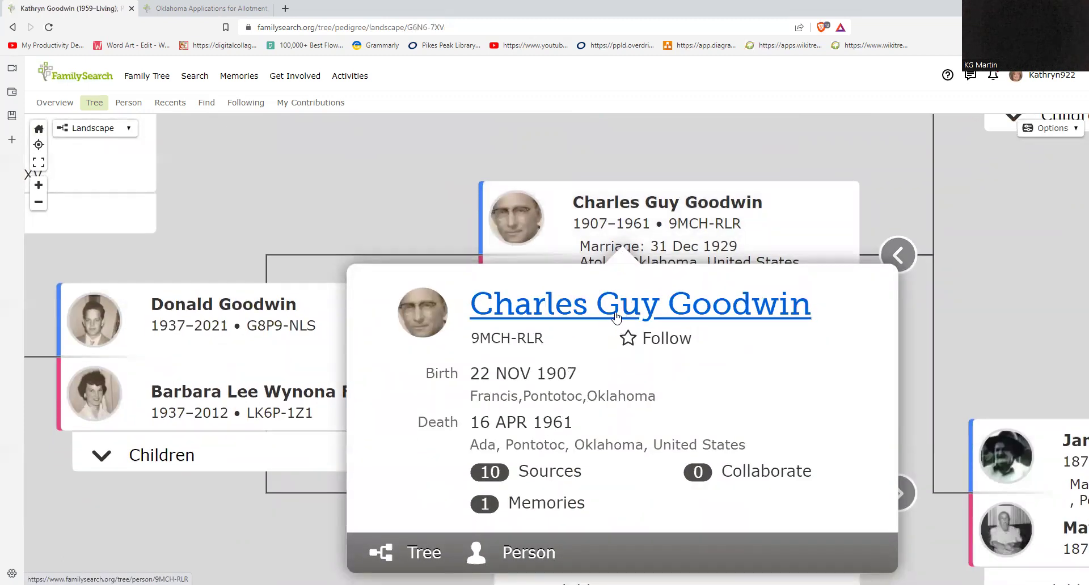
pyautogui.click(616, 317)
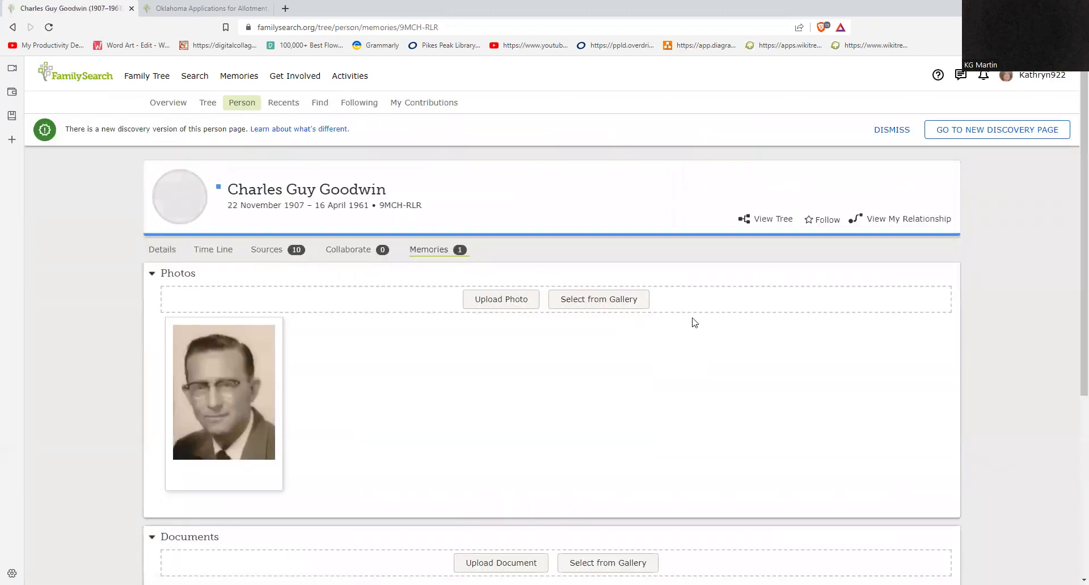
pyautogui.click(196, 253)
pyautogui.scroll(-8, 438, 340)
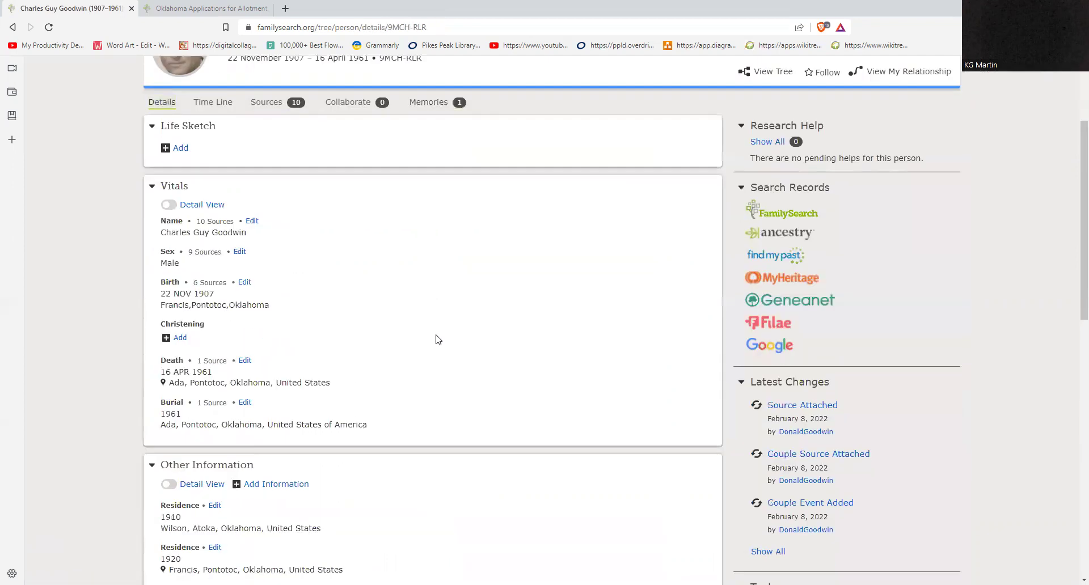
pyautogui.scroll(-4, 438, 340)
pyautogui.scroll(-1, 335, 248)
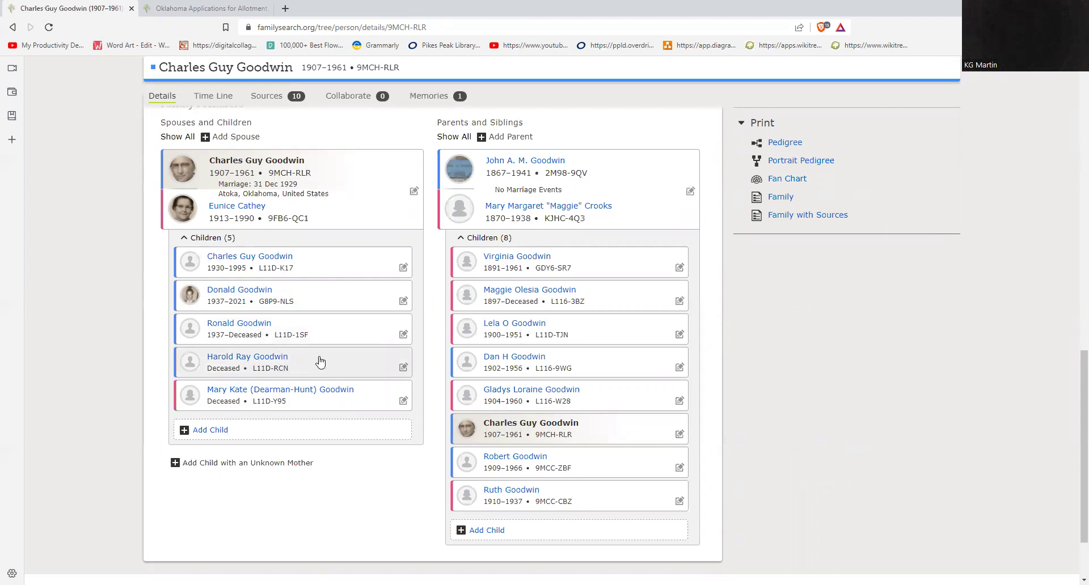
pyautogui.scroll(6, 316, 365)
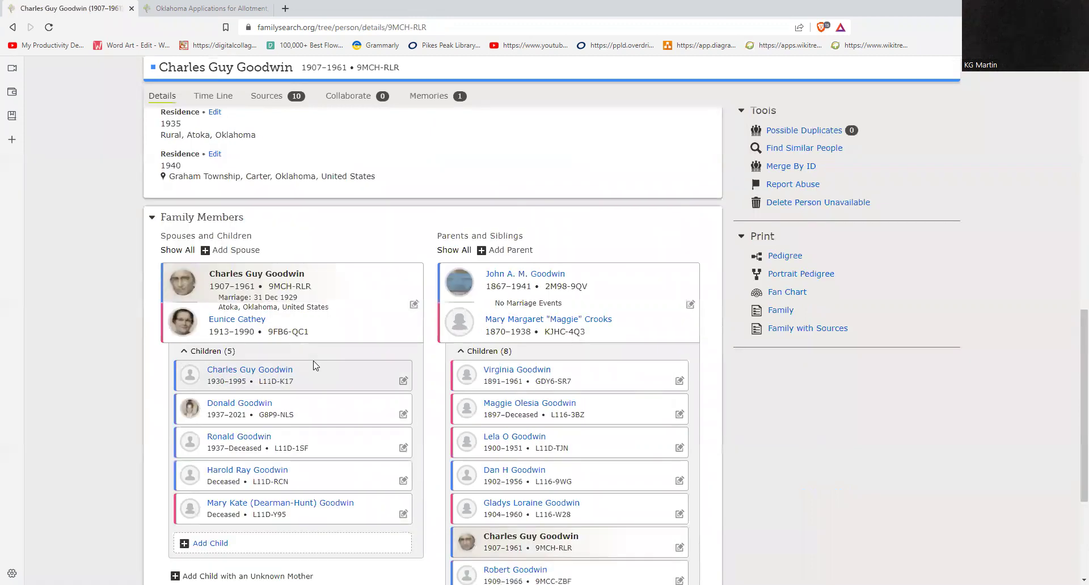
pyautogui.scroll(5, 313, 323)
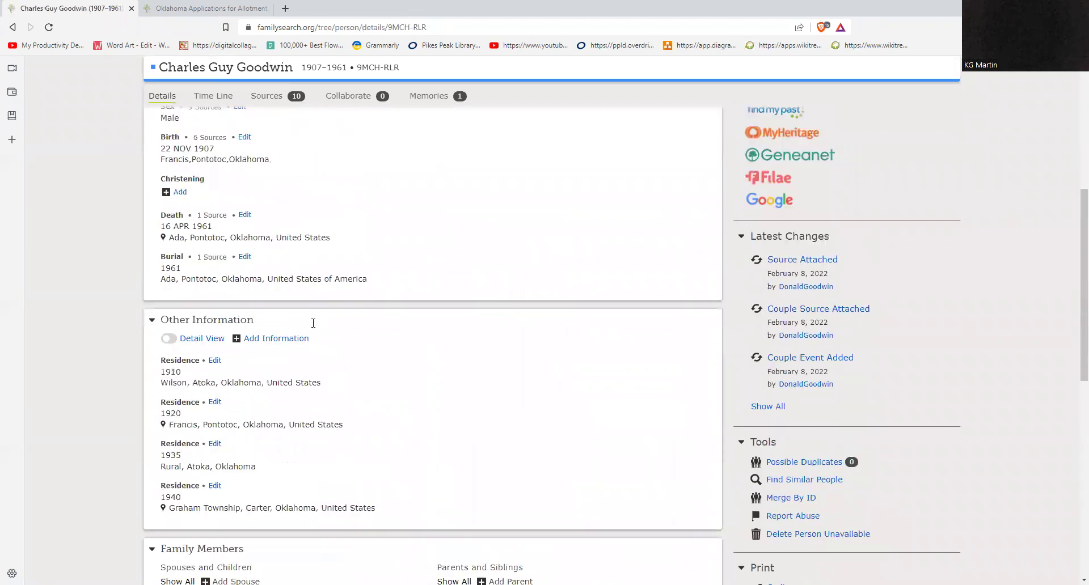
pyautogui.scroll(1, 301, 286)
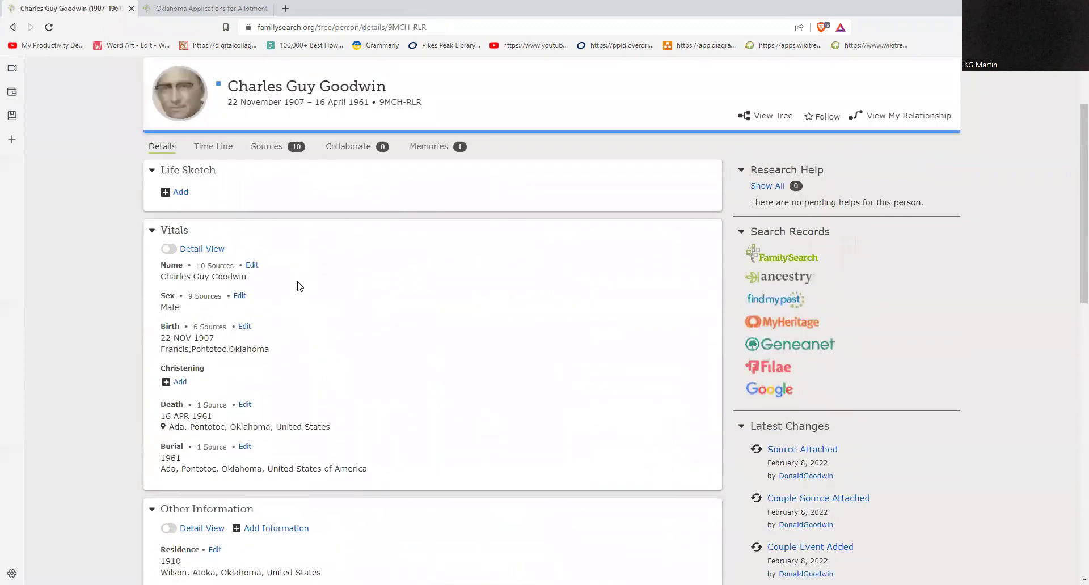
pyautogui.click(772, 117)
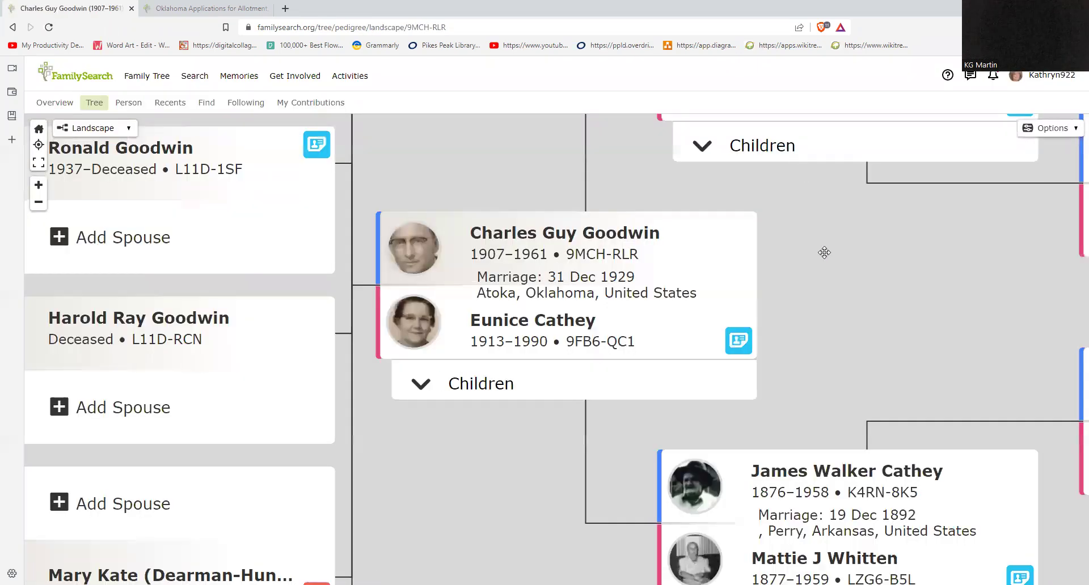